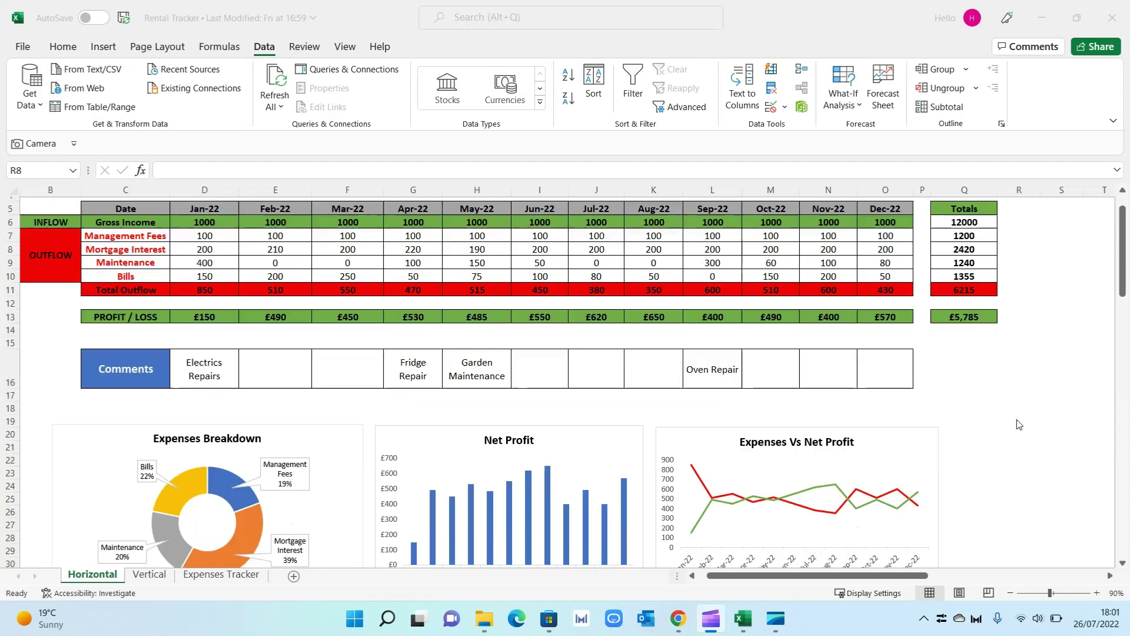
# - Scroll down through the finished Rental Tracker workbook to review it
pyautogui.scroll(-1, 1019, 424)
pyautogui.scroll(-1, 1019, 424)
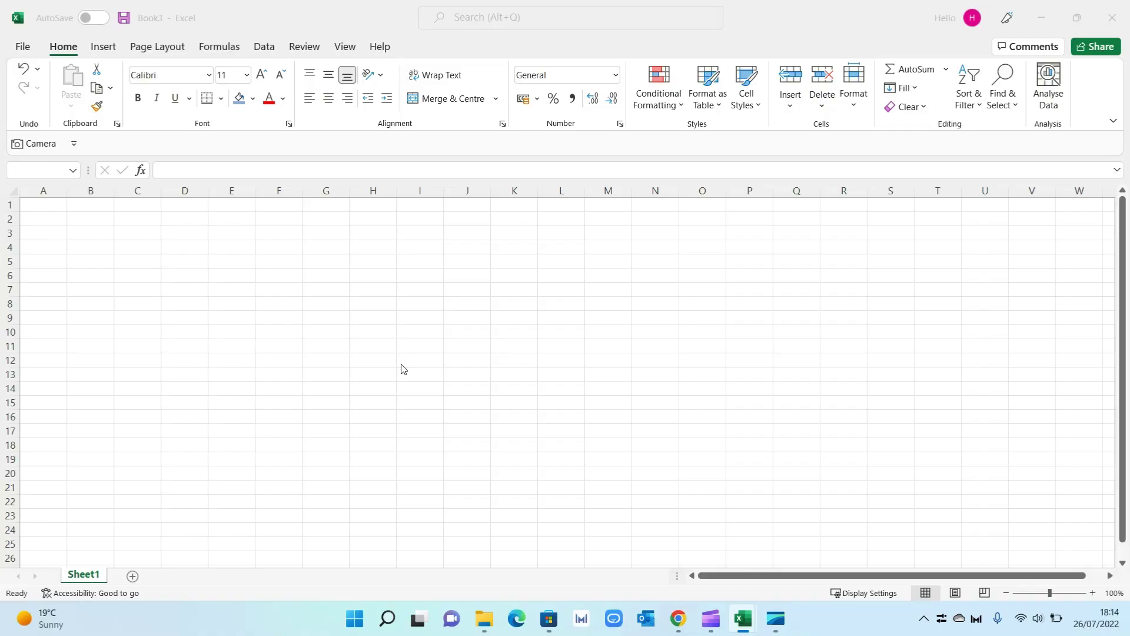
# - Type 'Propoerty Address: Enter address here' into cell B2
pyautogui.click(94, 219)
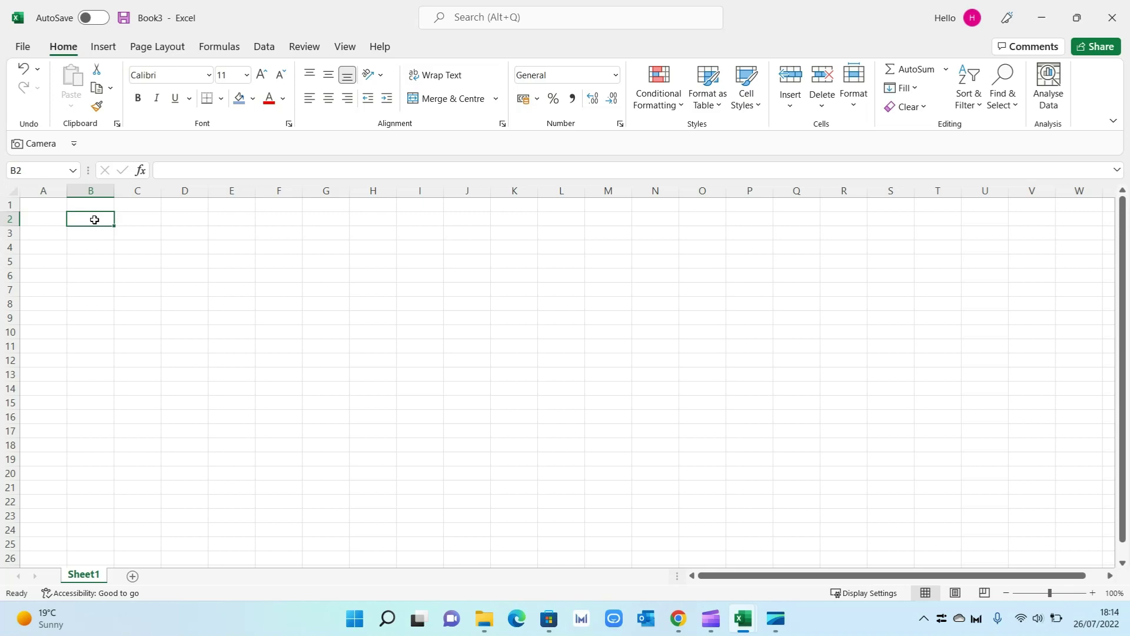
pyautogui.write('Propo')
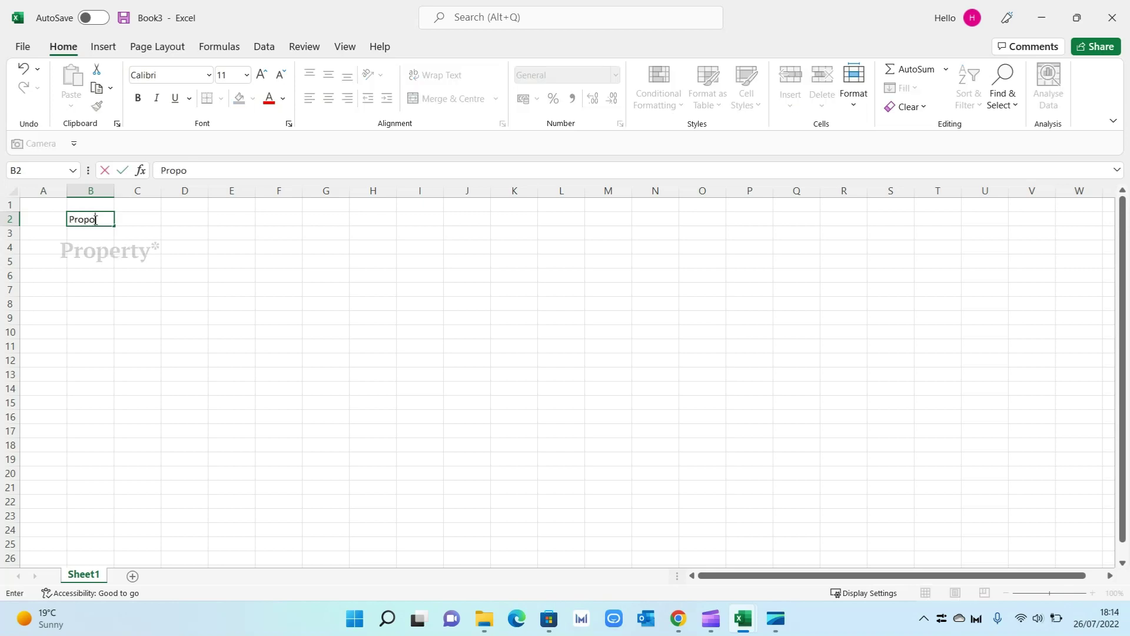
pyautogui.write('erty Addres')
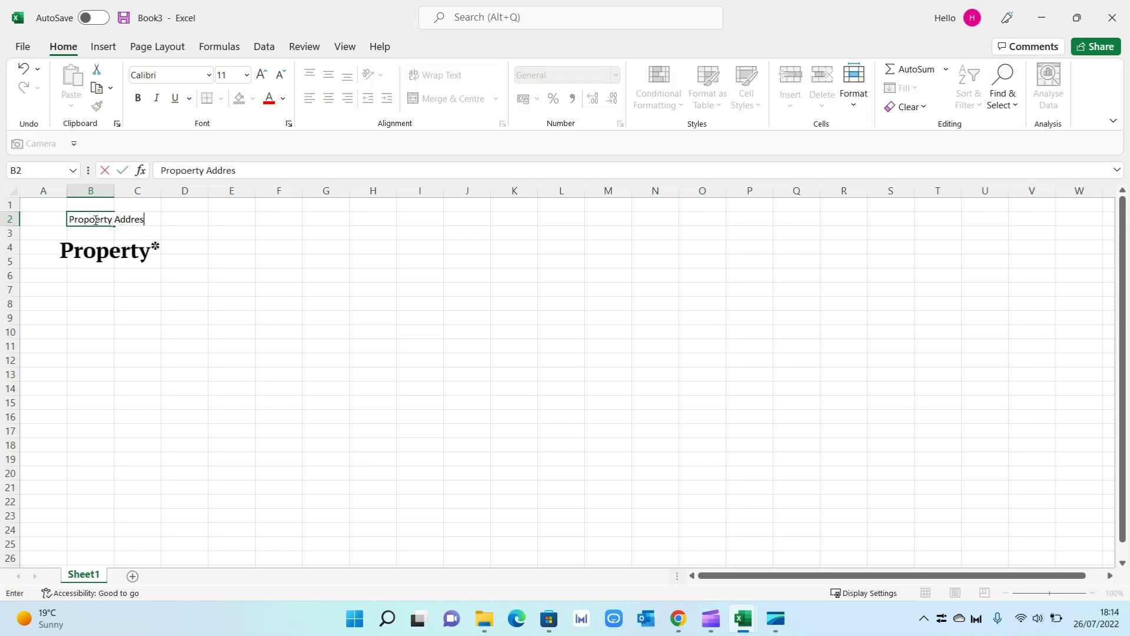
pyautogui.write('s:')
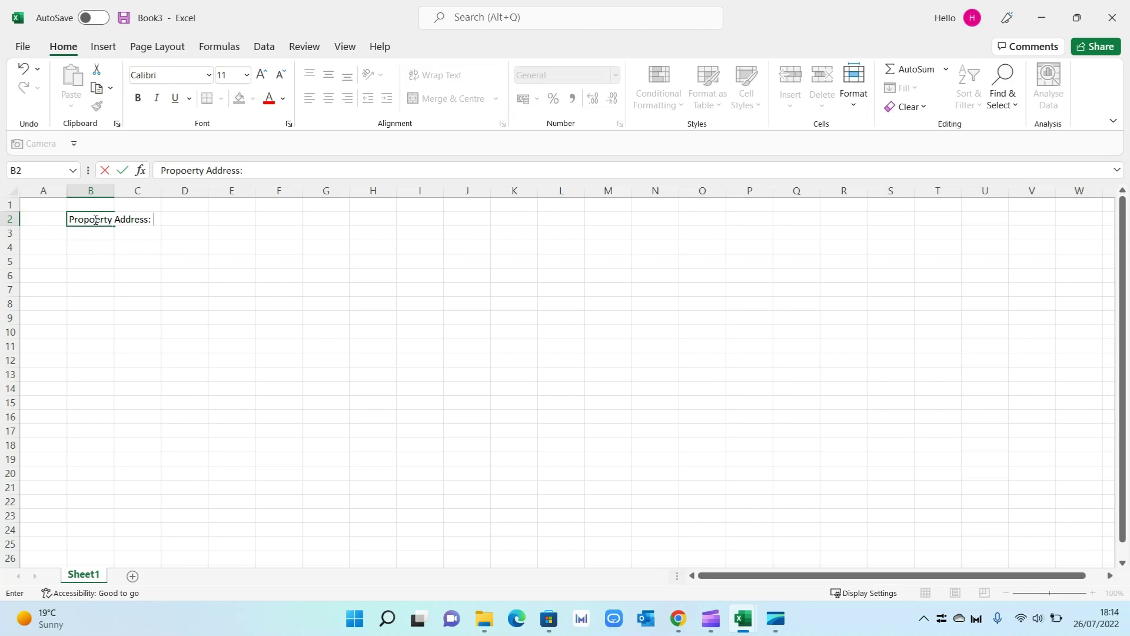
pyautogui.write(' Enter address here')
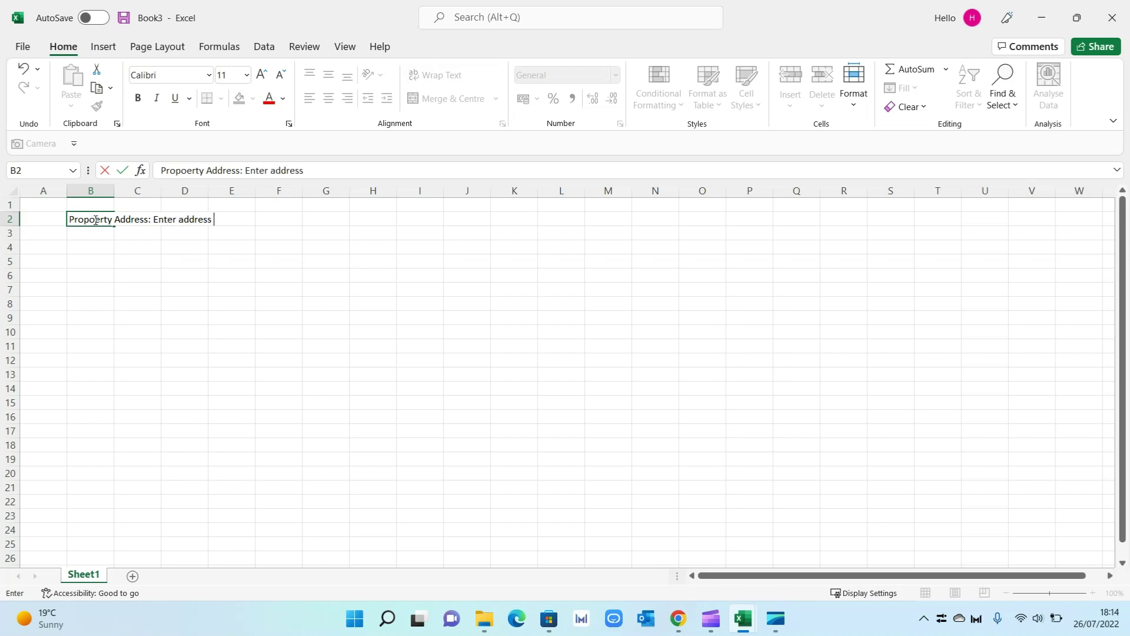
pyautogui.click(136, 288)
# - Merge and centre B2:F2 with bold, white 12-point text on a blue fill
pyautogui.moveTo(96, 220); pyautogui.dragTo(273, 217)
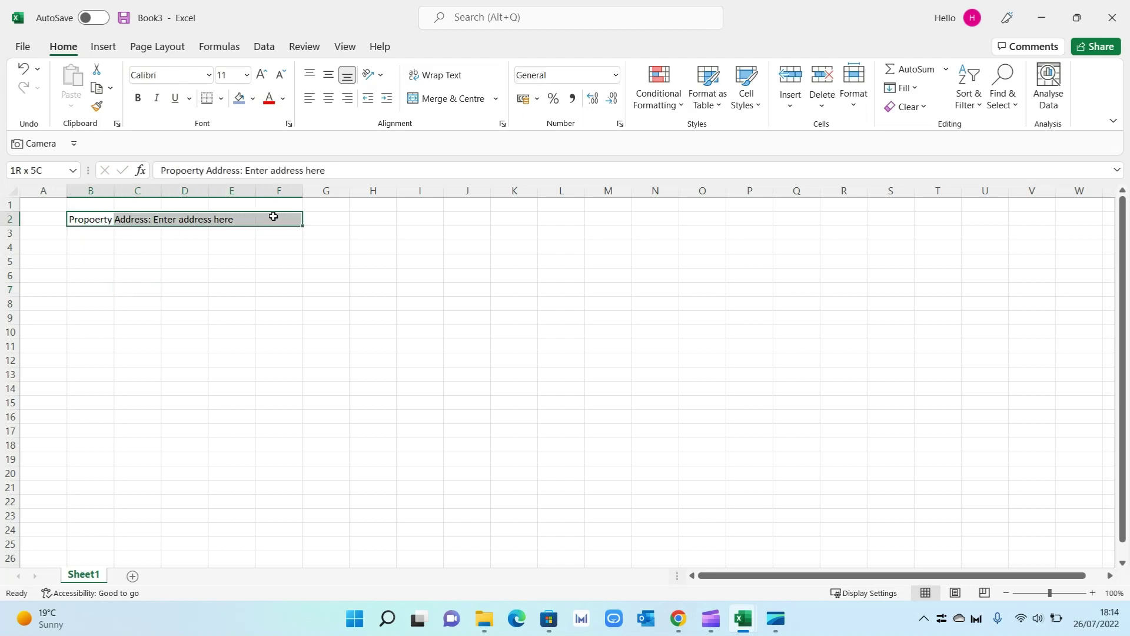
pyautogui.click(451, 101)
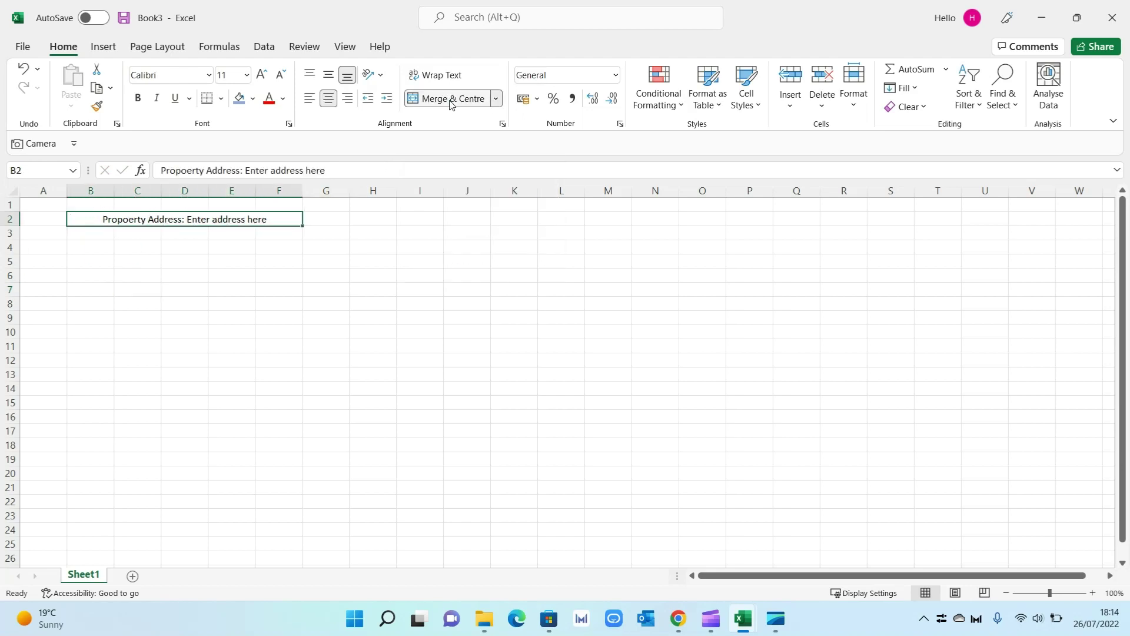
pyautogui.click(139, 99)
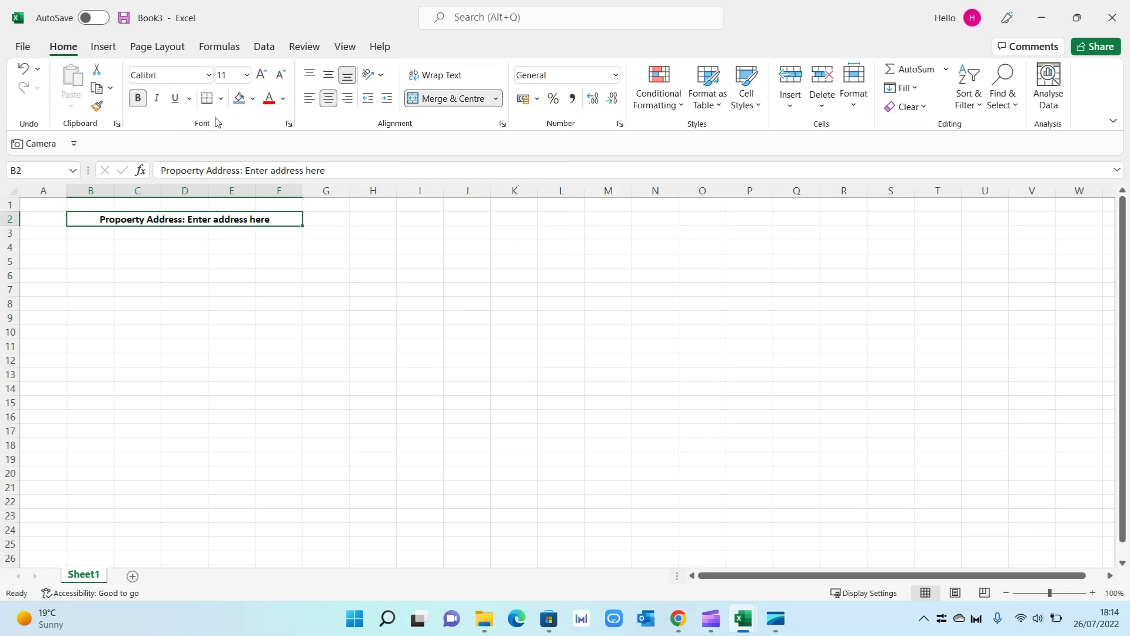
pyautogui.click(253, 99)
pyautogui.click(285, 140)
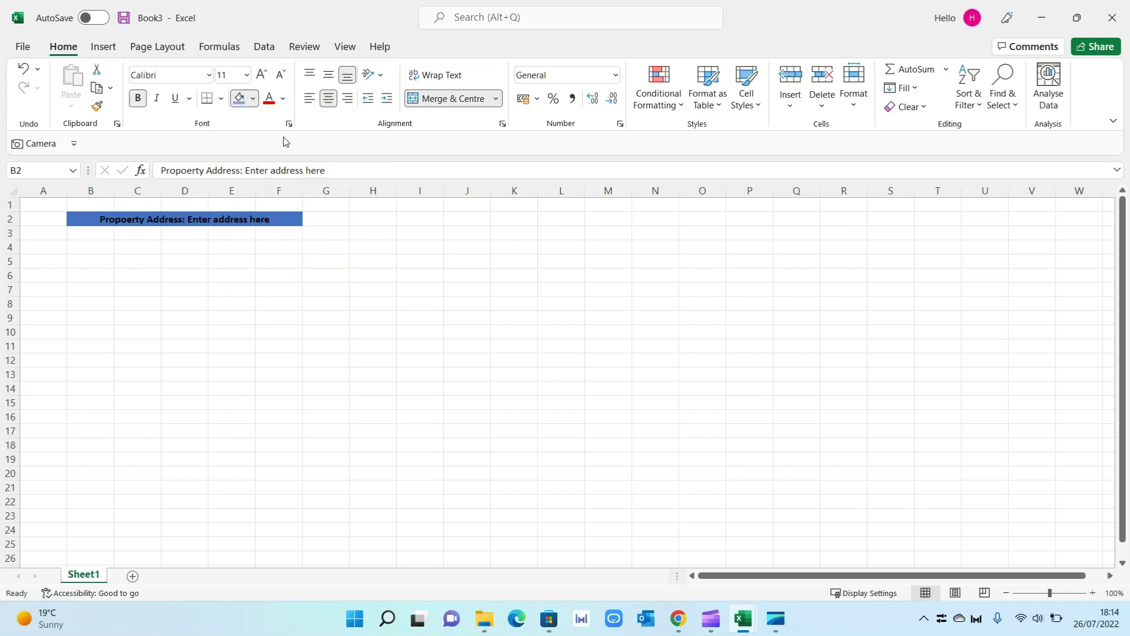
pyautogui.click(283, 99)
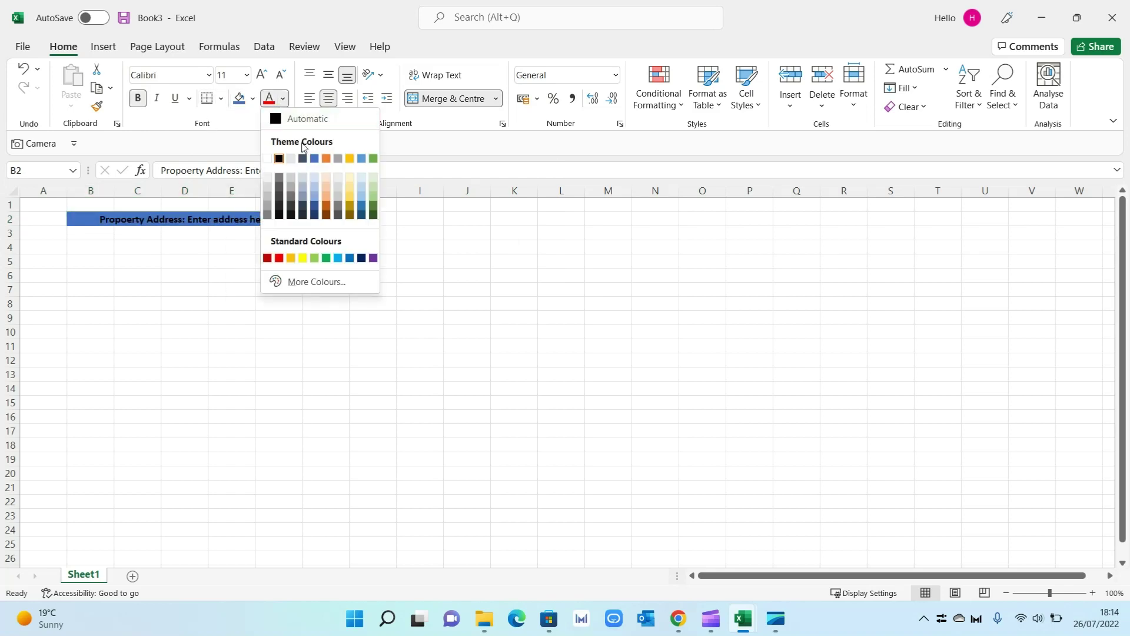
pyautogui.click(269, 159)
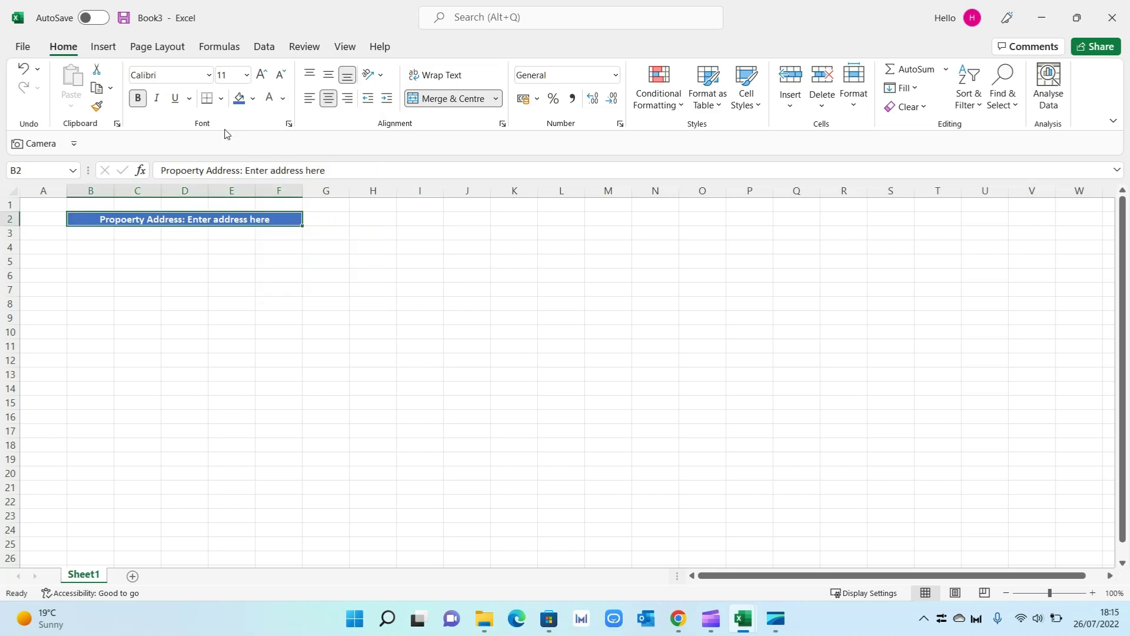
pyautogui.click(262, 74)
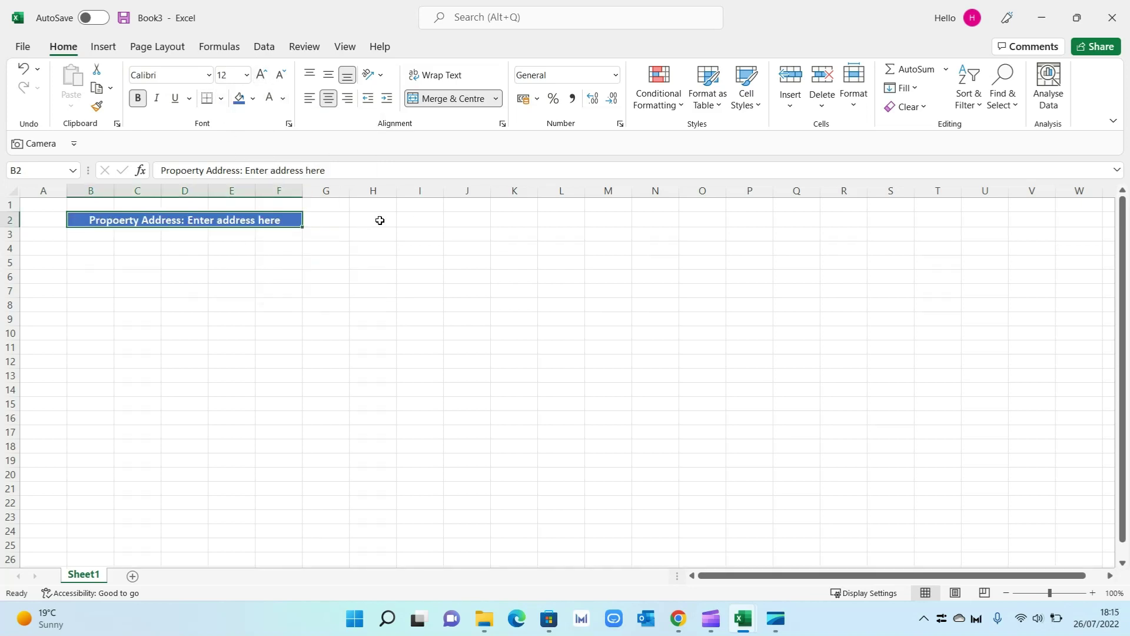
pyautogui.click(408, 220)
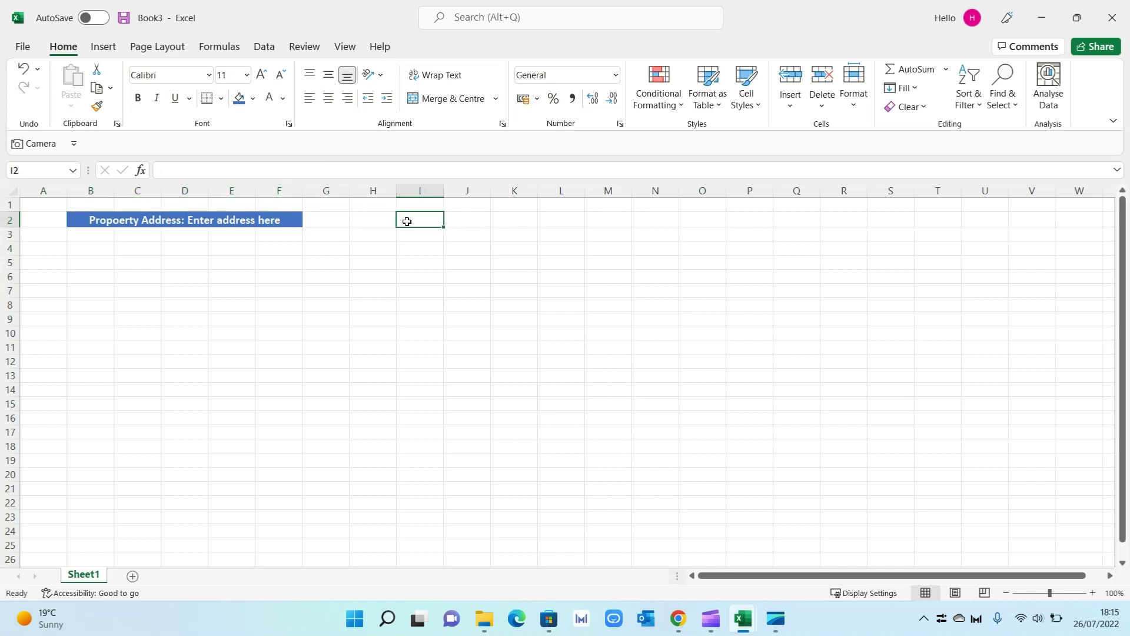
# - Enter 'Date Of Rent: 10th of every month' in I2, merged across I2:M2, bold white on blue
pyautogui.write('Date')
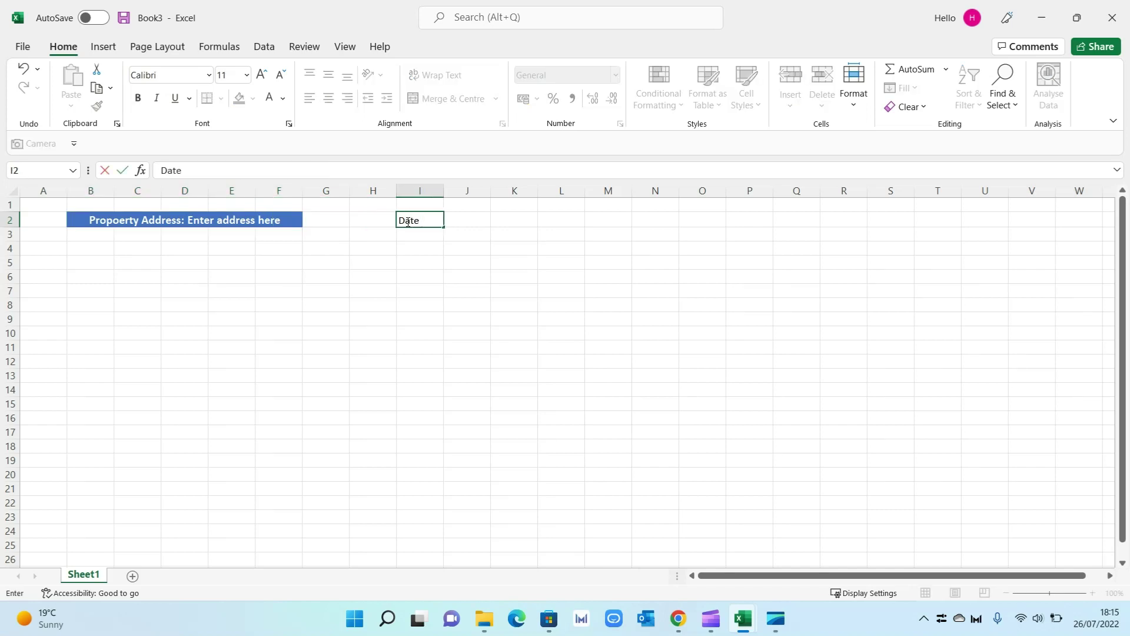
pyautogui.write(' Of Rent: 10th of every')
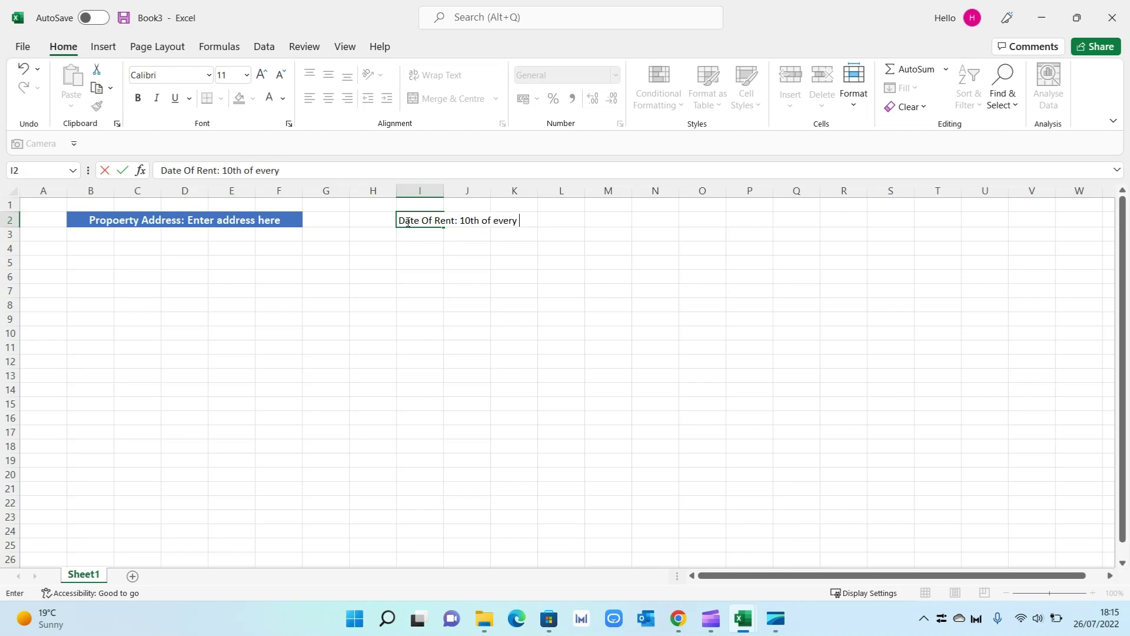
pyautogui.write(' month')
pyautogui.click(429, 264)
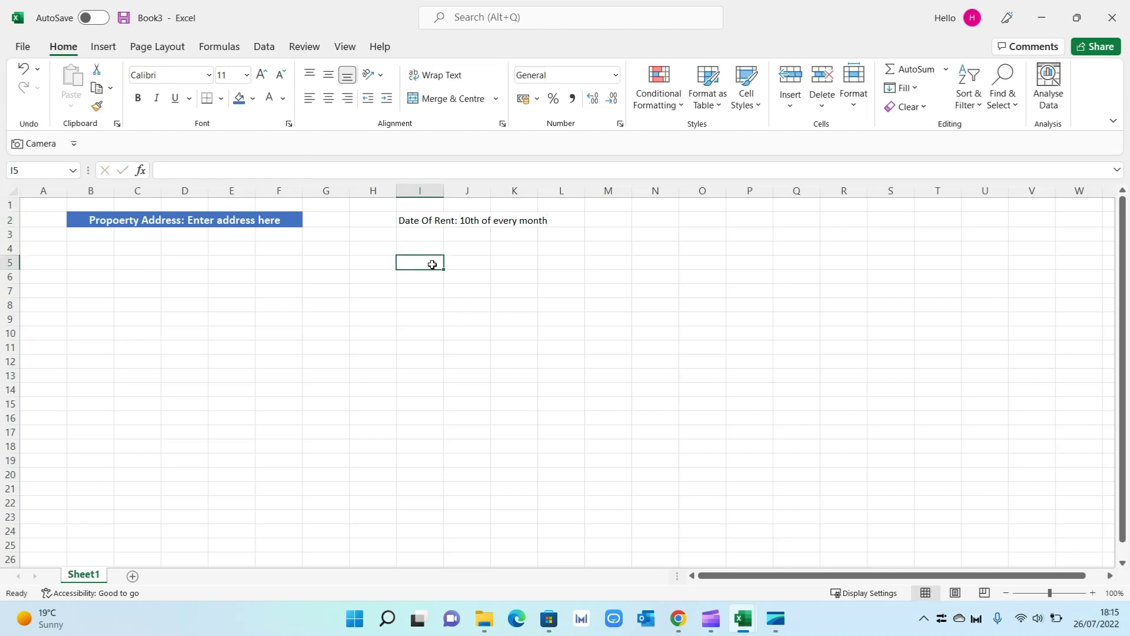
pyautogui.moveTo(425, 219); pyautogui.dragTo(609, 218)
pyautogui.click(438, 105)
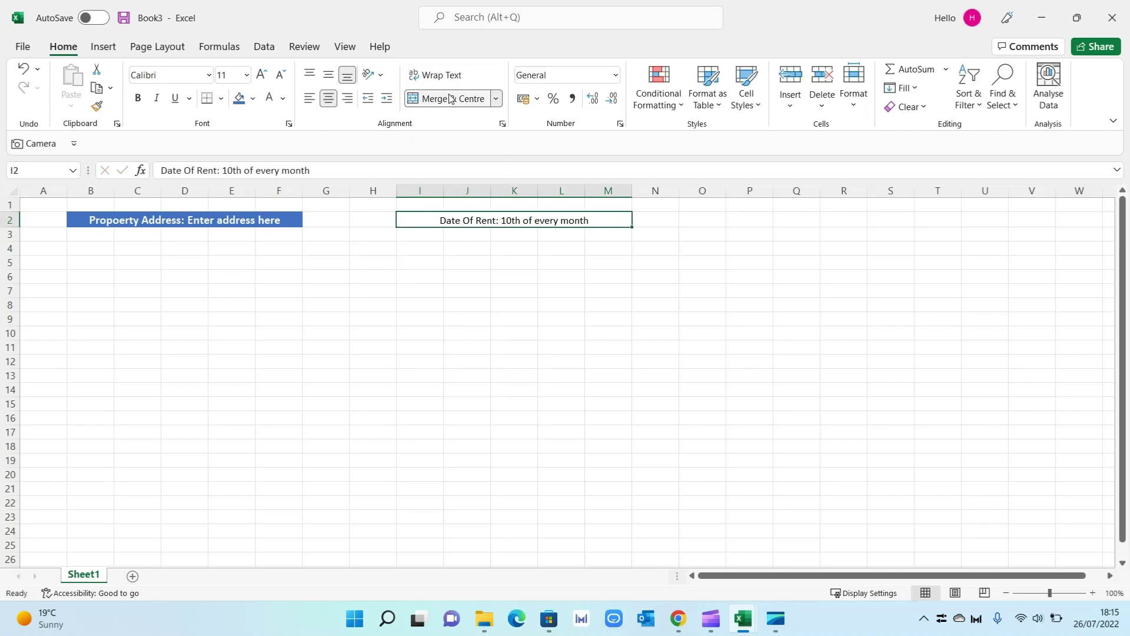
pyautogui.click(144, 100)
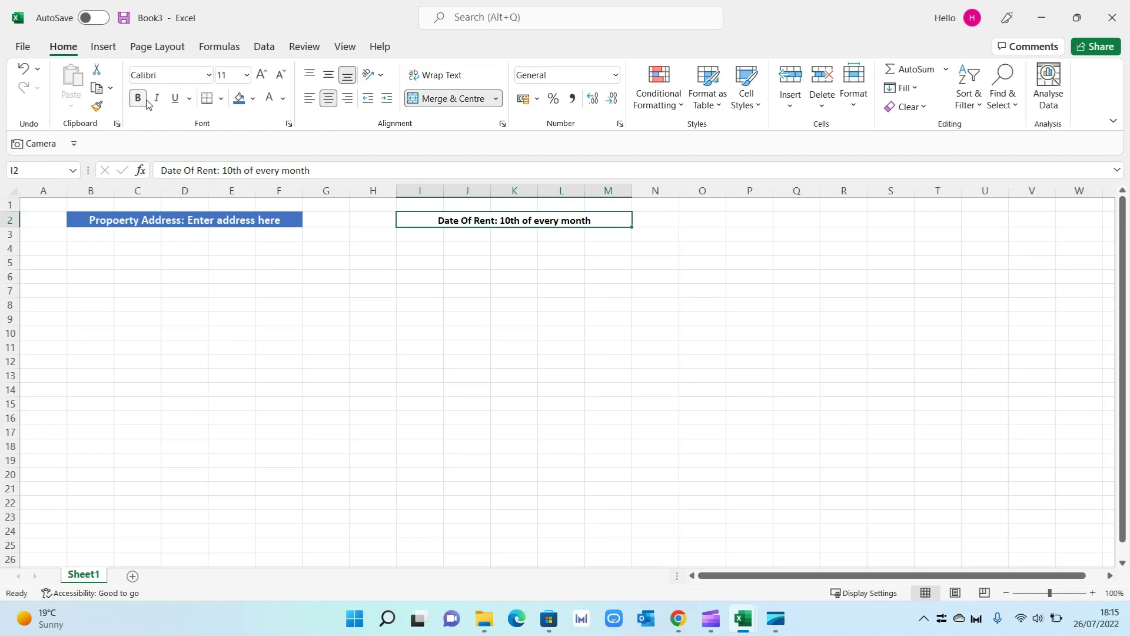
pyautogui.click(239, 100)
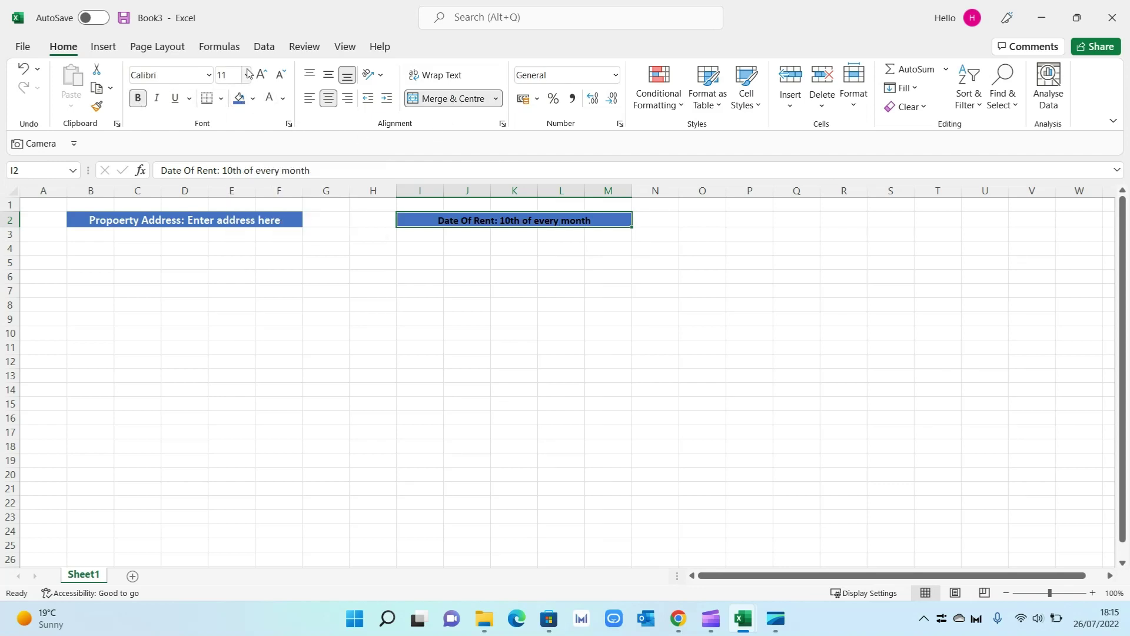
pyautogui.click(261, 75)
pyautogui.click(270, 104)
pyautogui.click(320, 268)
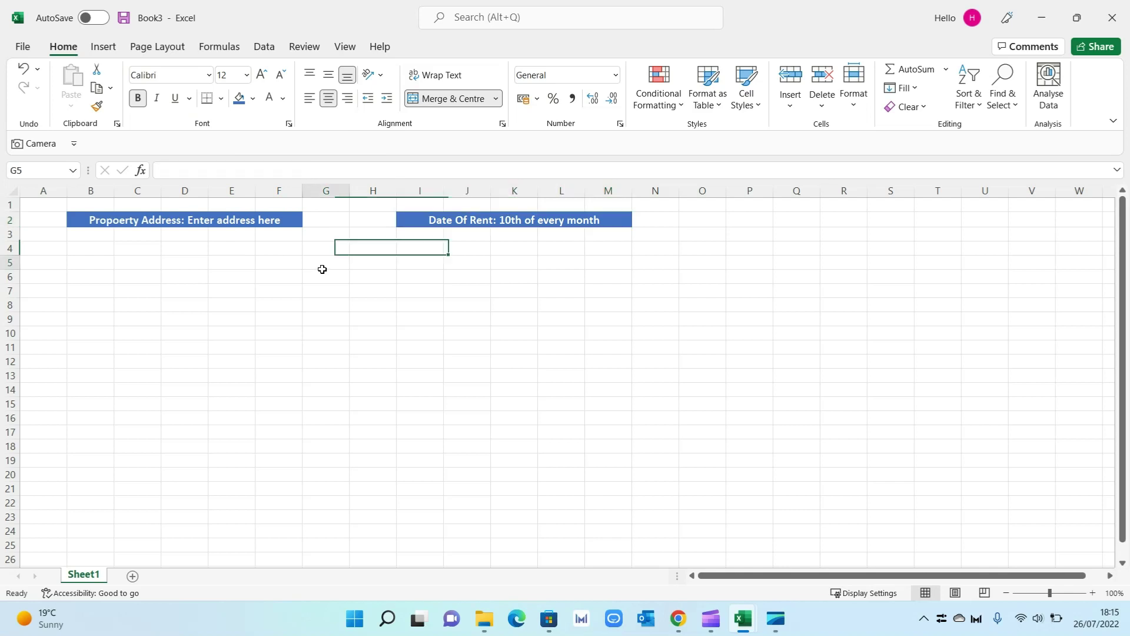
# - Enter 'Date' in B4 and fill the months Jan-22 through Dec-22 across row 4
pyautogui.click(97, 247)
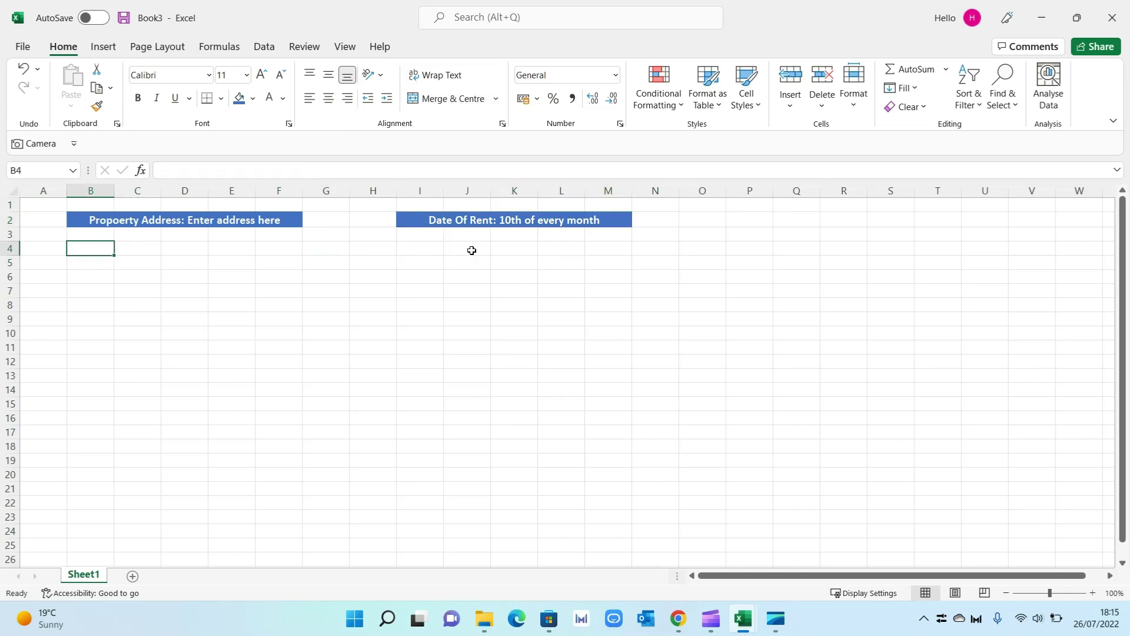
pyautogui.write('Date')
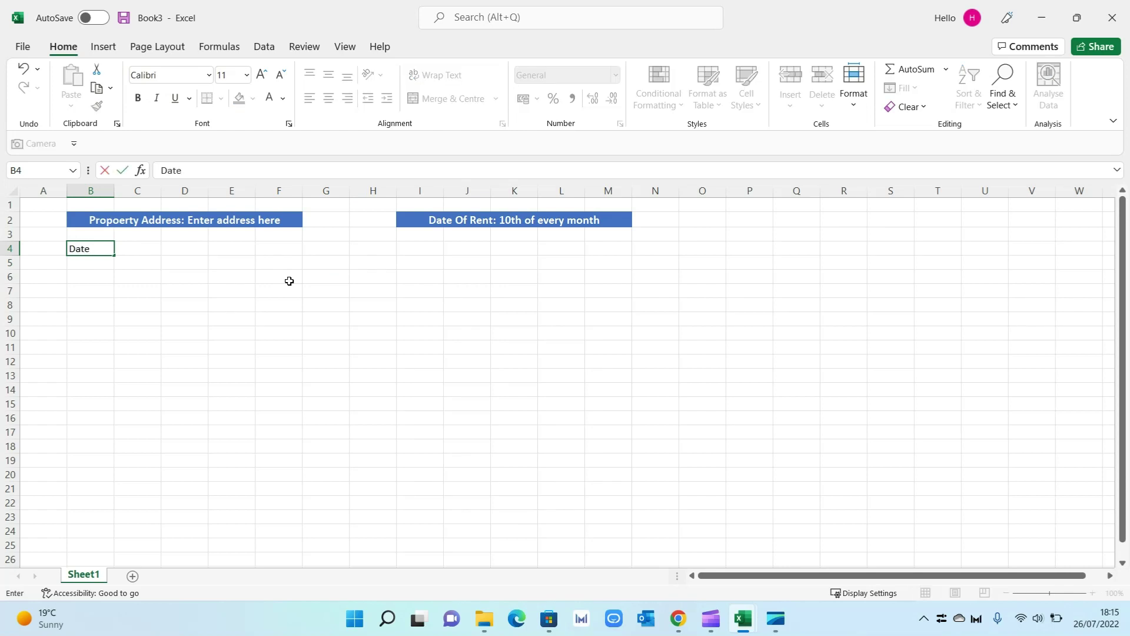
pyautogui.press('Return')
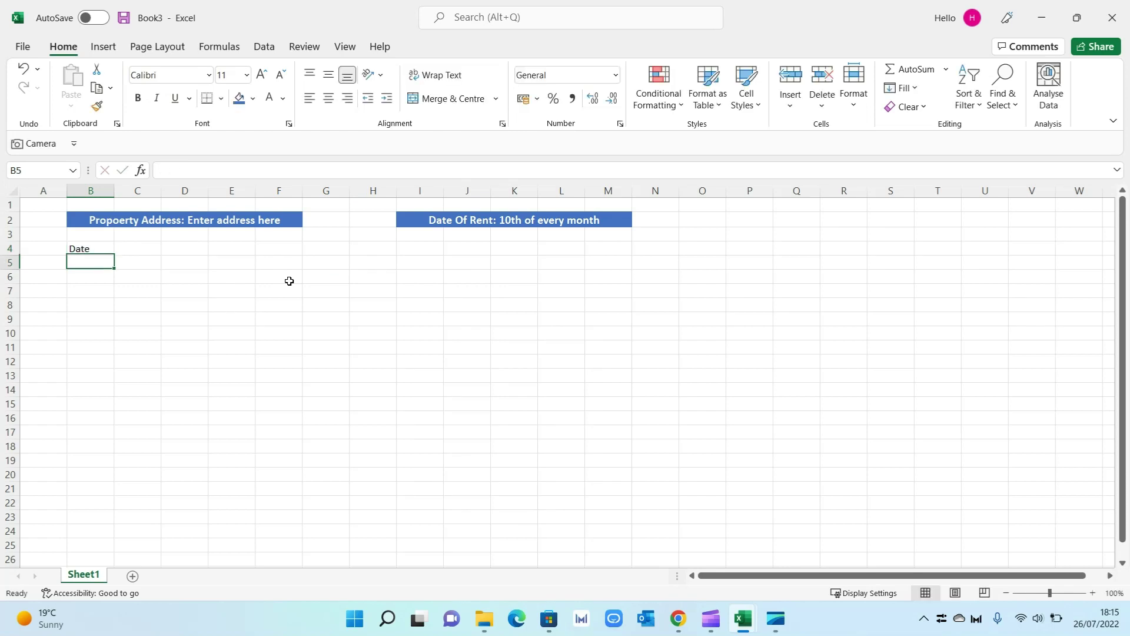
pyautogui.click(138, 247)
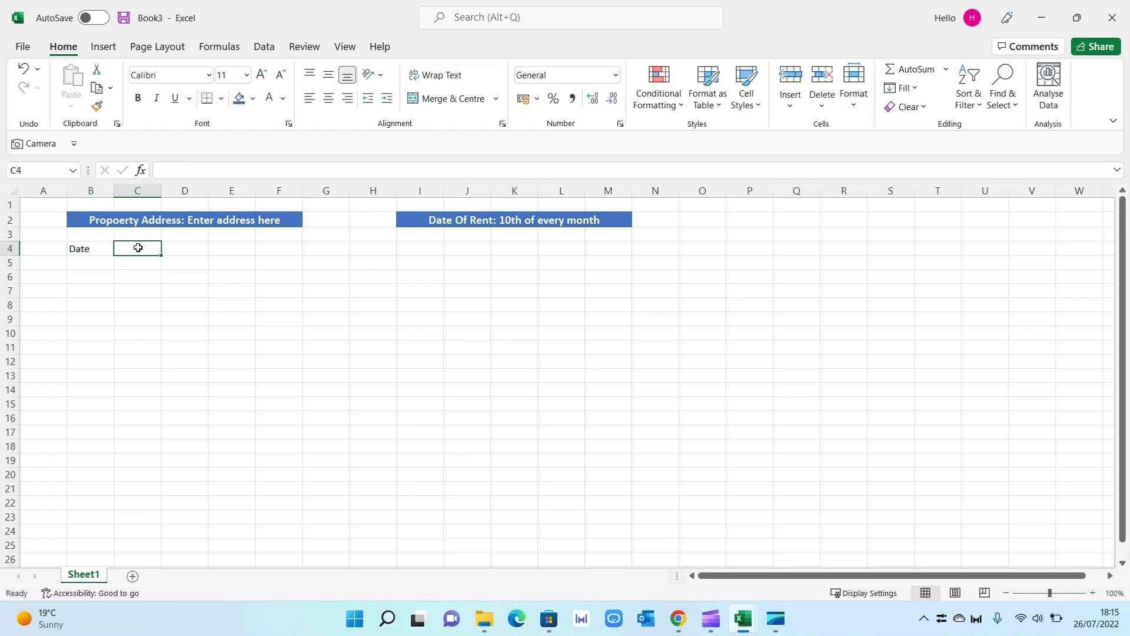
pyautogui.write('Jan-22')
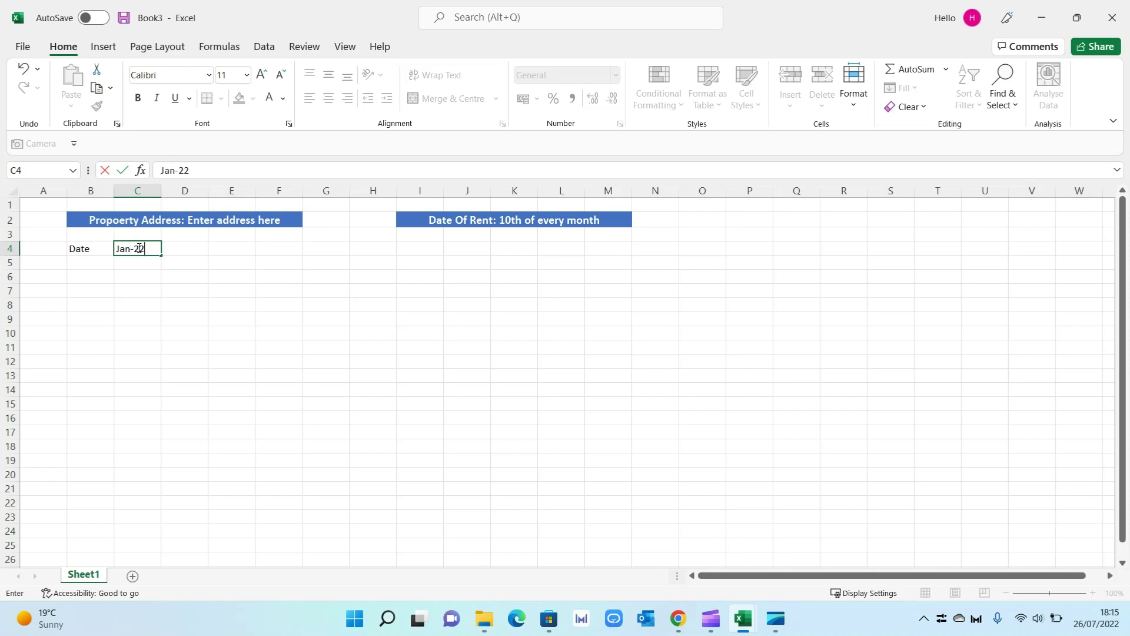
pyautogui.press('Return')
pyautogui.click(139, 248)
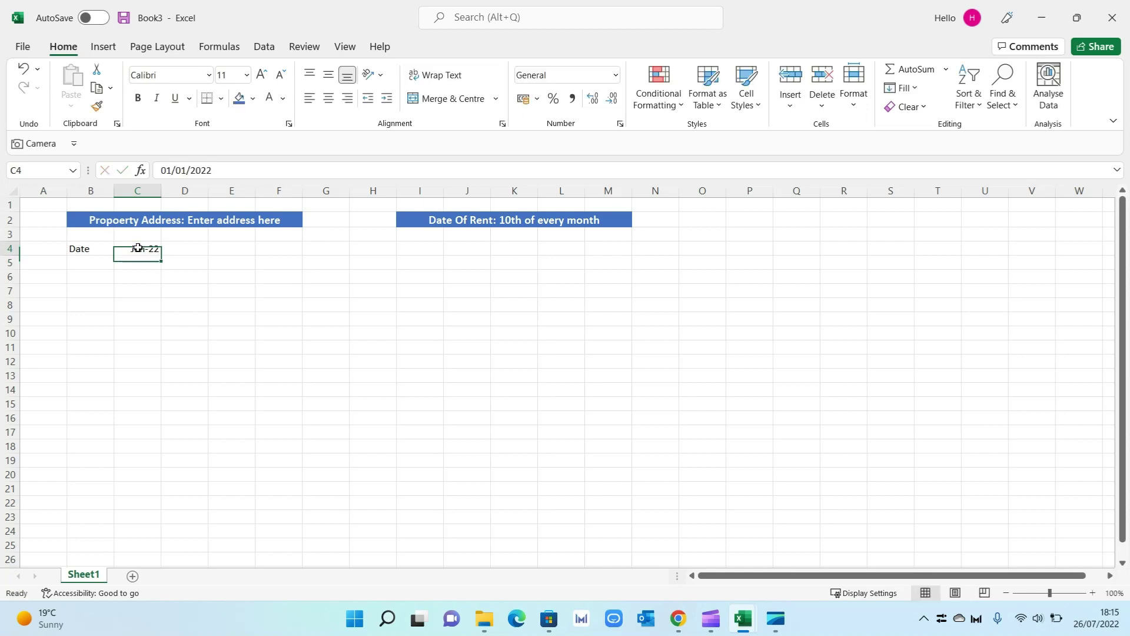
pyautogui.moveTo(161, 253); pyautogui.dragTo(662, 246)
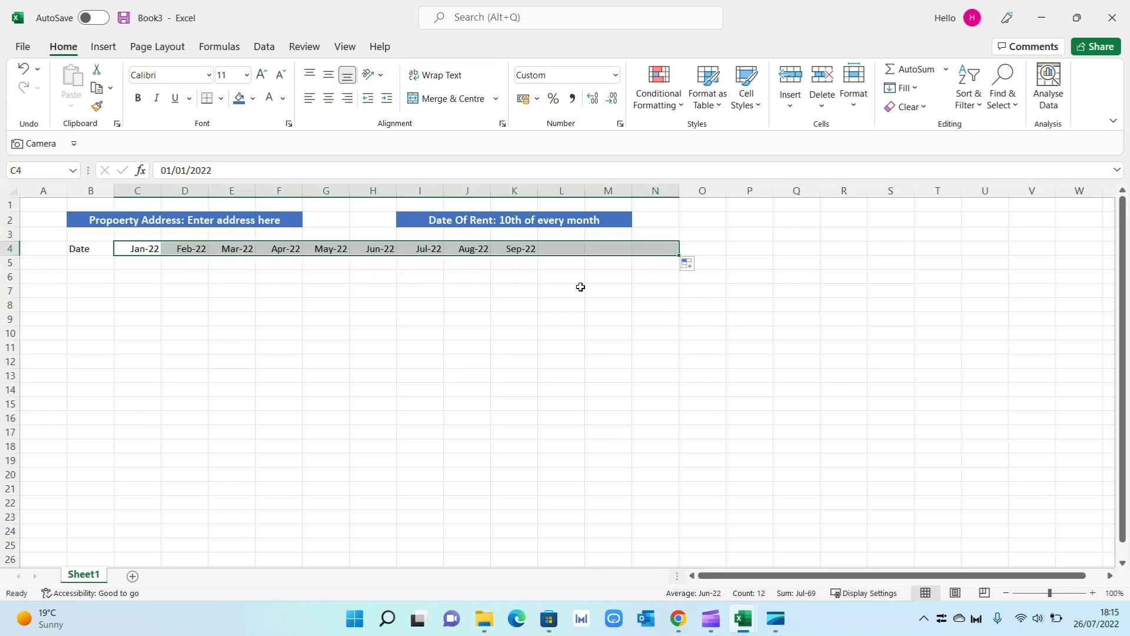
pyautogui.click(446, 350)
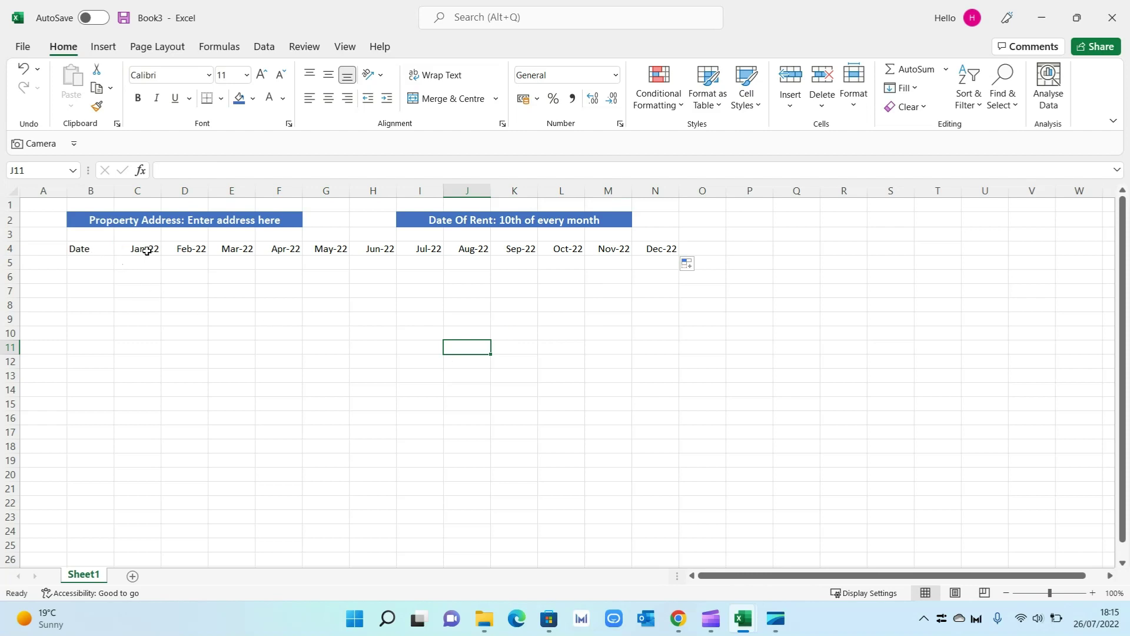
# - Give the B4:N4 headers a grey fill with bold, centred, 12-point text
pyautogui.moveTo(146, 248); pyautogui.dragTo(192, 247)
pyautogui.click(126, 263)
pyautogui.moveTo(106, 250); pyautogui.dragTo(670, 250)
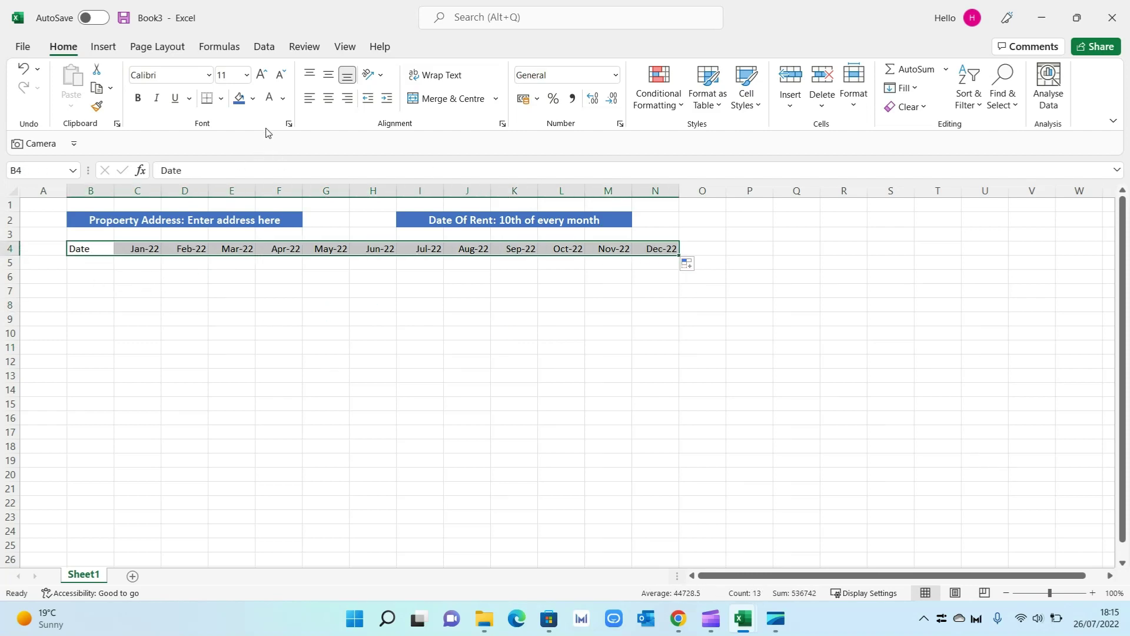
pyautogui.click(254, 101)
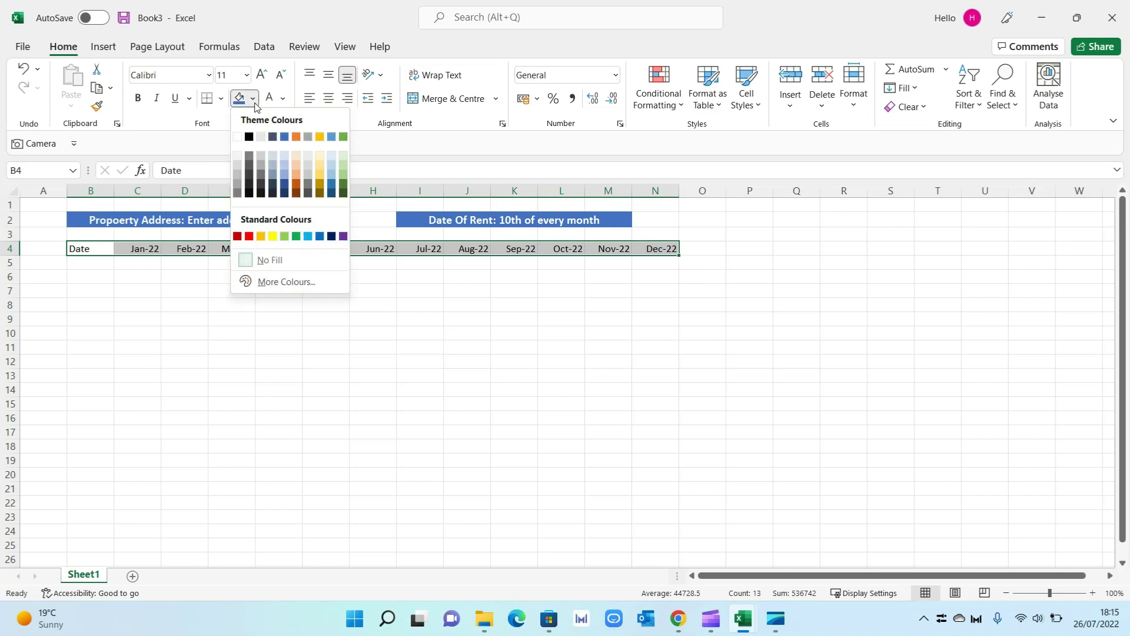
pyautogui.click(238, 179)
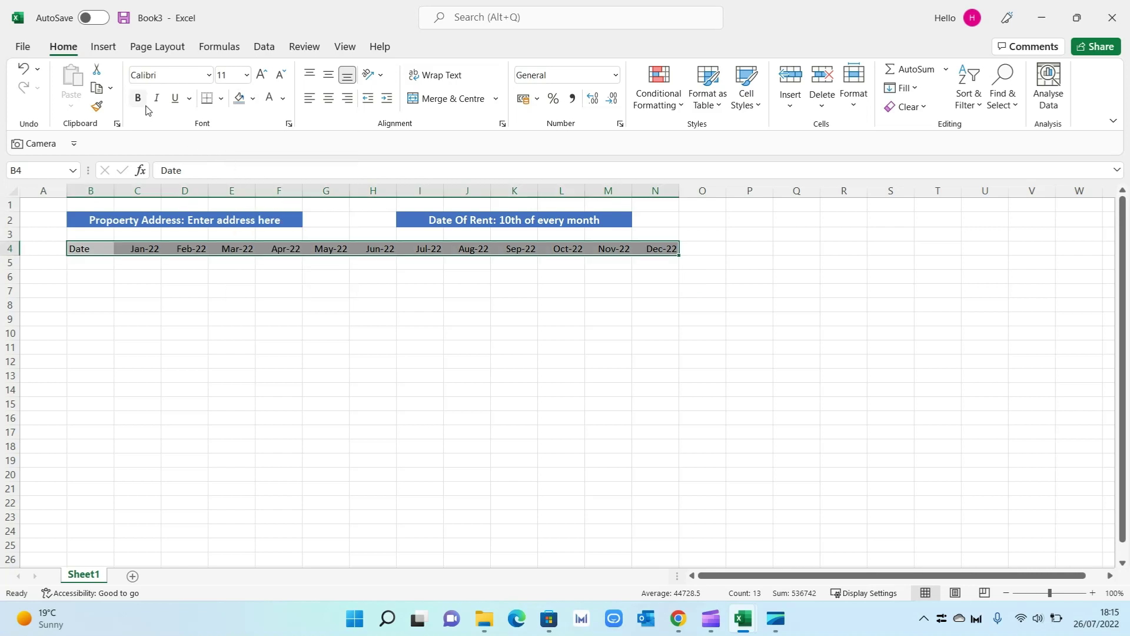
pyautogui.click(137, 98)
pyautogui.click(262, 75)
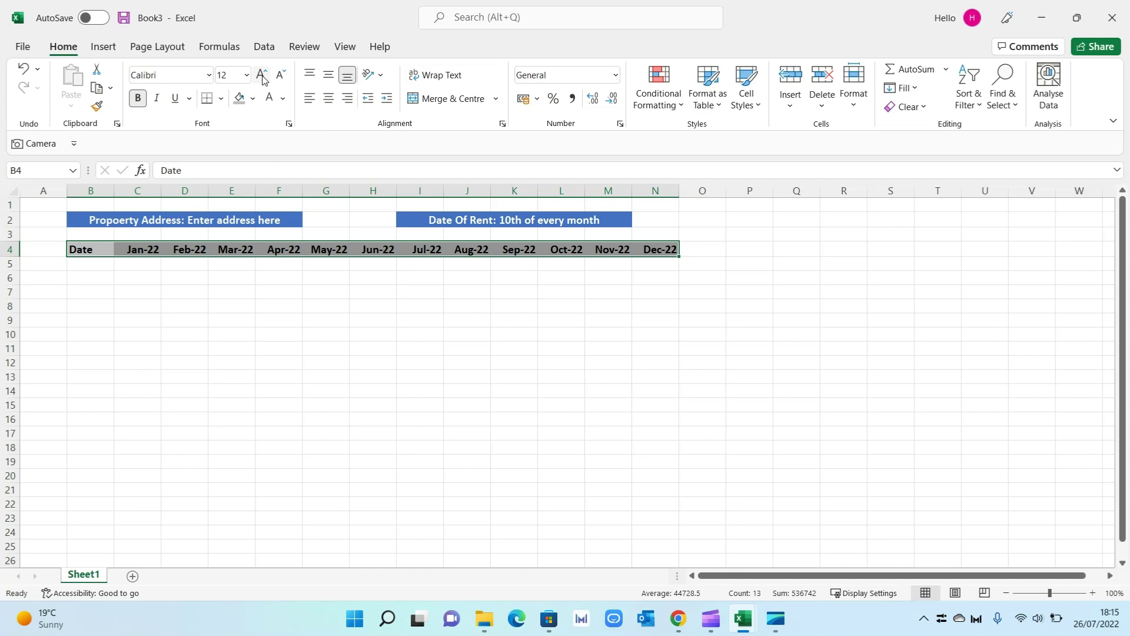
pyautogui.click(329, 98)
pyautogui.click(233, 308)
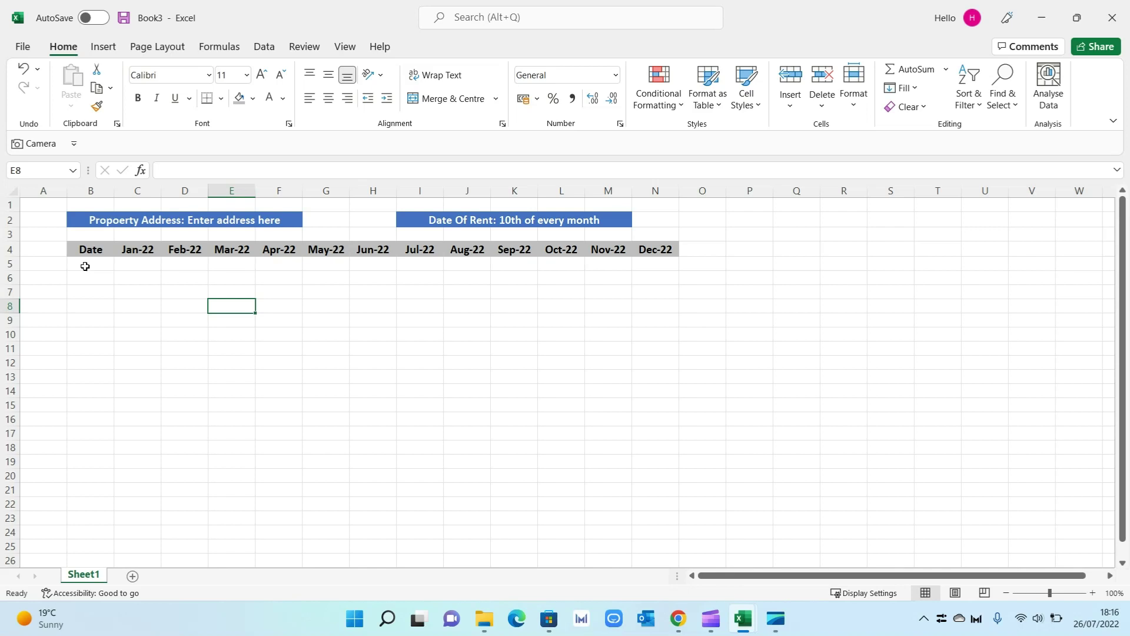
# - Label A5 'INFLOW' and B5 'Gross Income', widening column B to fit
pyautogui.click(82, 266)
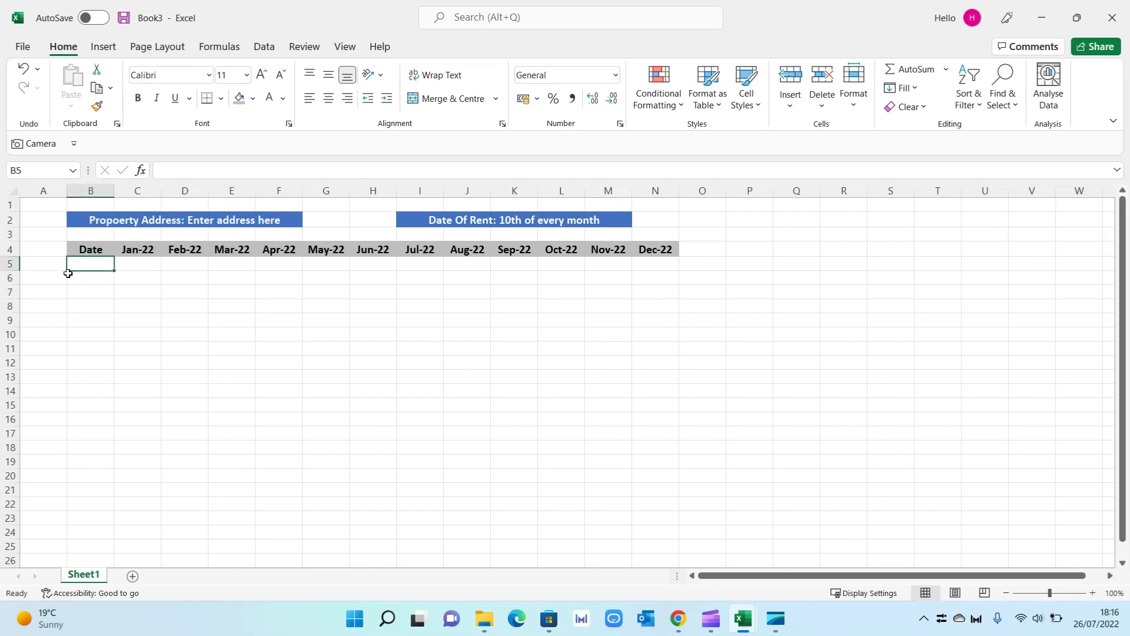
pyautogui.click(51, 265)
pyautogui.write('I')
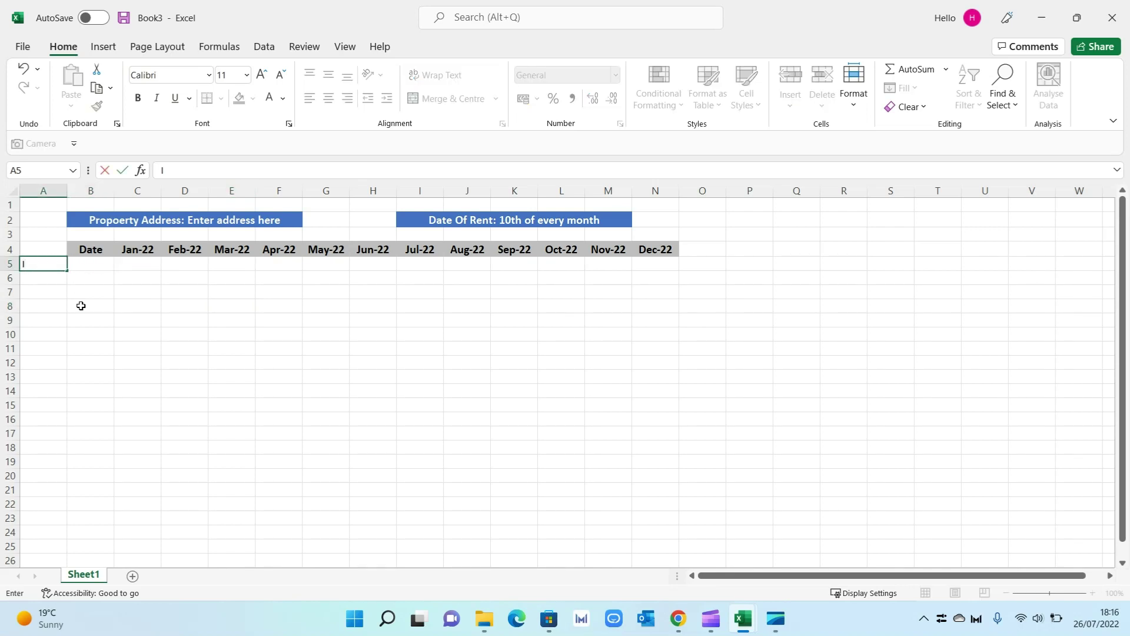
pyautogui.write('NFLOW')
pyautogui.click(81, 305)
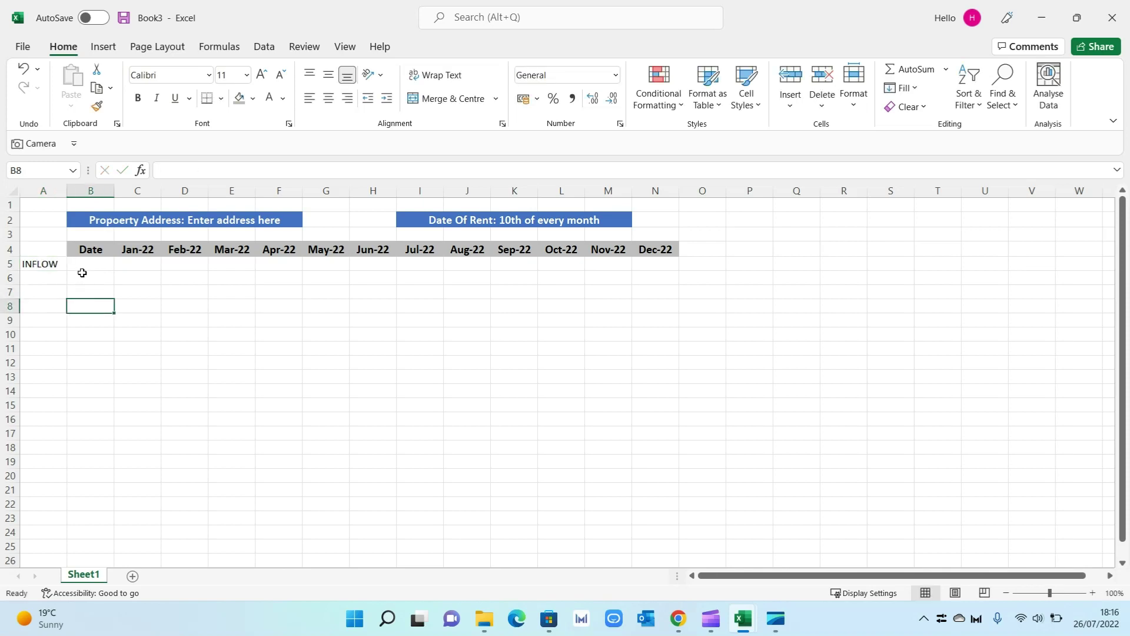
pyautogui.click(85, 267)
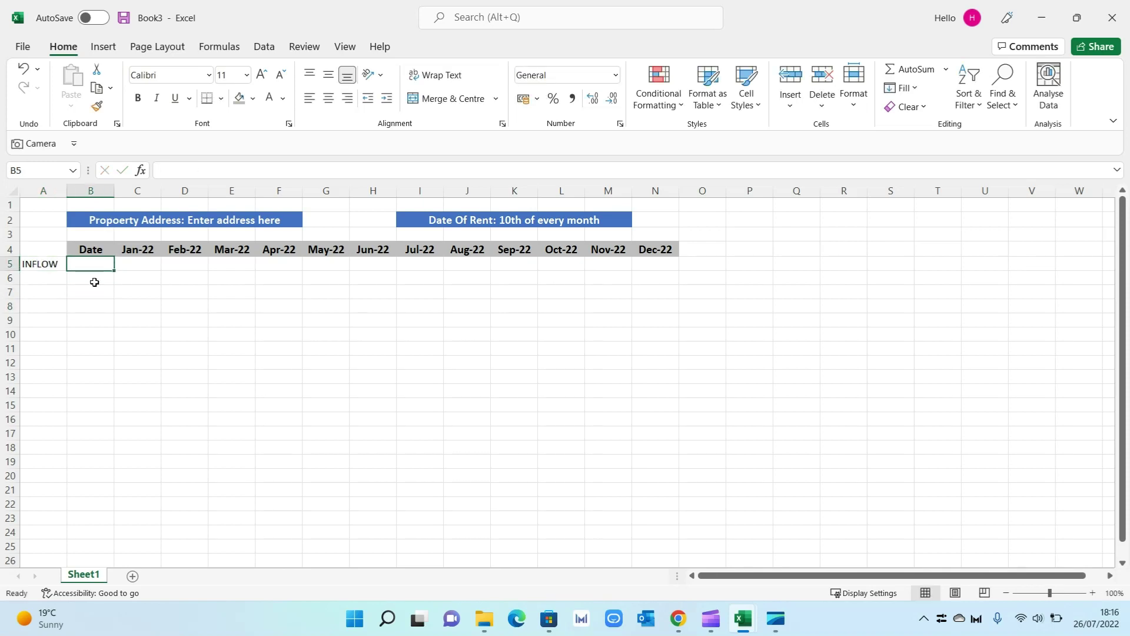
pyautogui.write('Gross ')
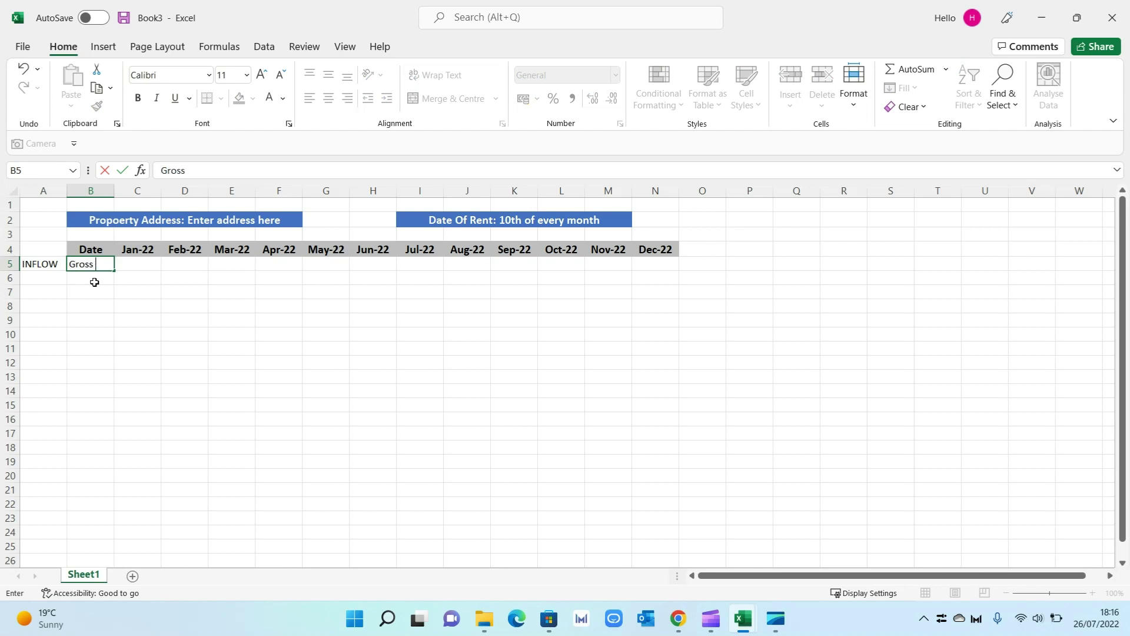
pyautogui.write('Income')
pyautogui.click(94, 282)
pyautogui.moveTo(115, 190); pyautogui.dragTo(135, 189)
# - Fill 1000 across C5:N5 for every month and type 'Management Fees' in B6
pyautogui.click(167, 266)
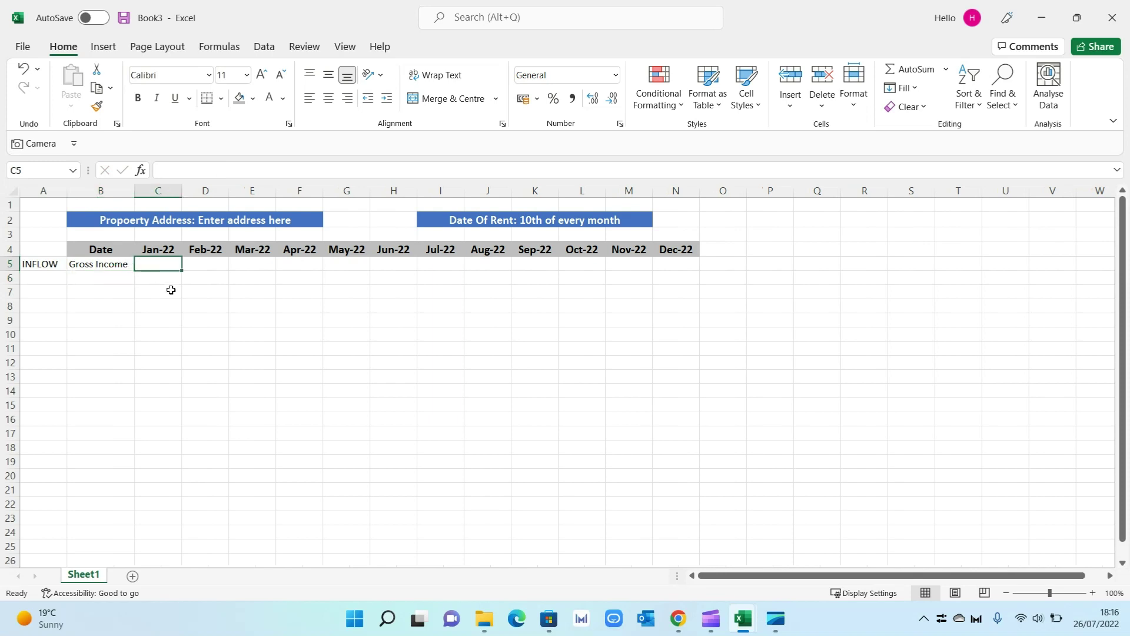
pyautogui.write('1000')
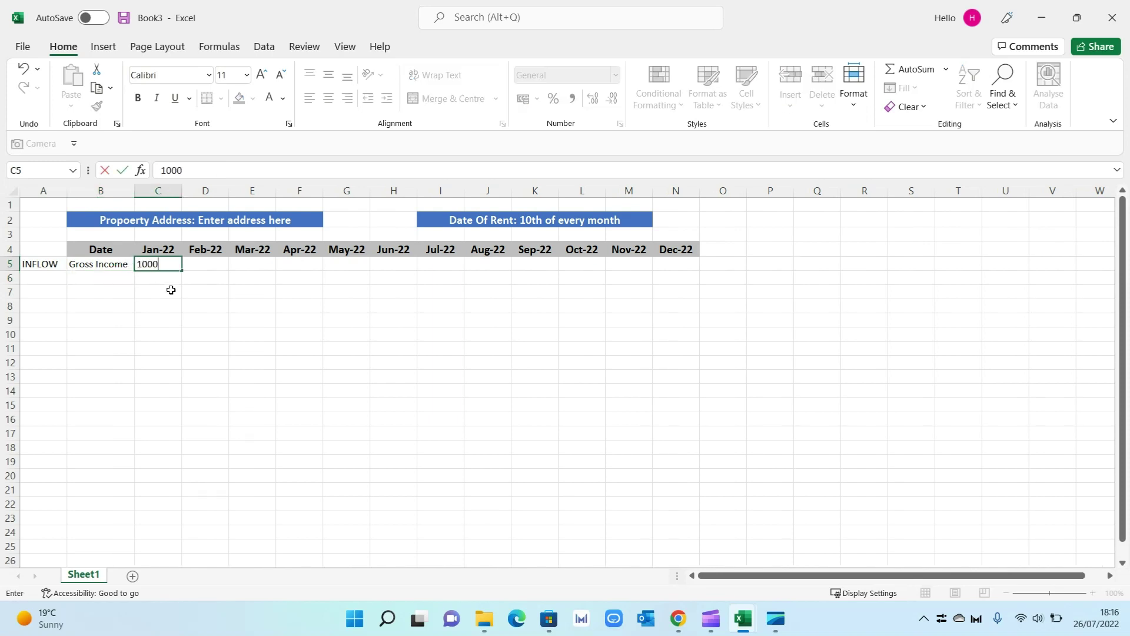
pyautogui.press('Return')
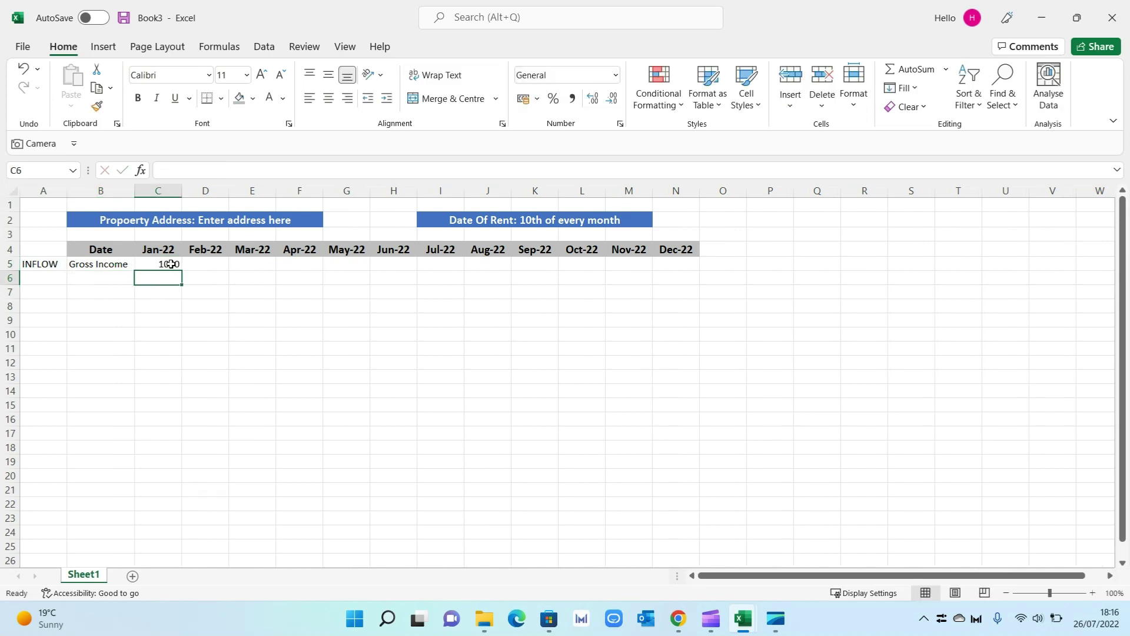
pyautogui.click(171, 264)
pyautogui.moveTo(182, 271); pyautogui.dragTo(691, 280)
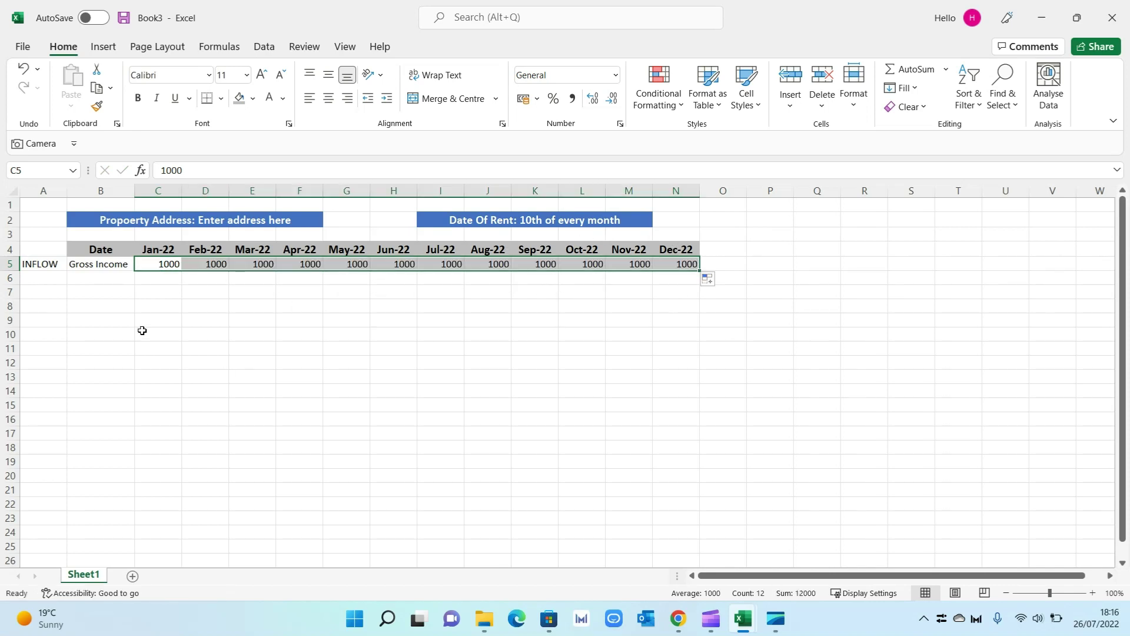
pyautogui.click(100, 279)
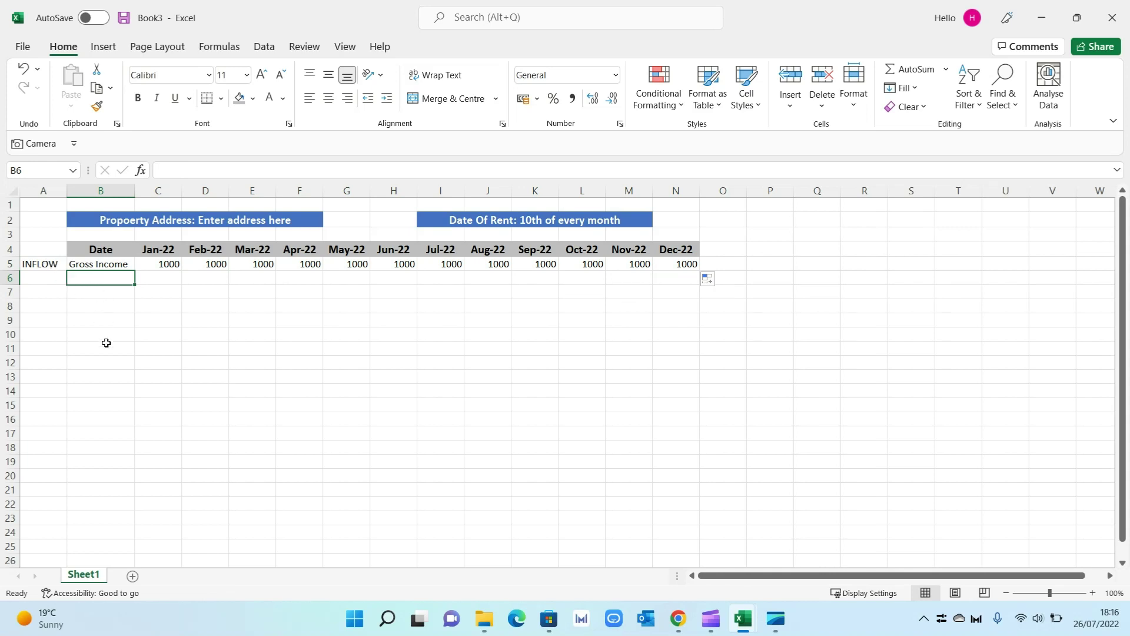
pyautogui.write('Managemen')
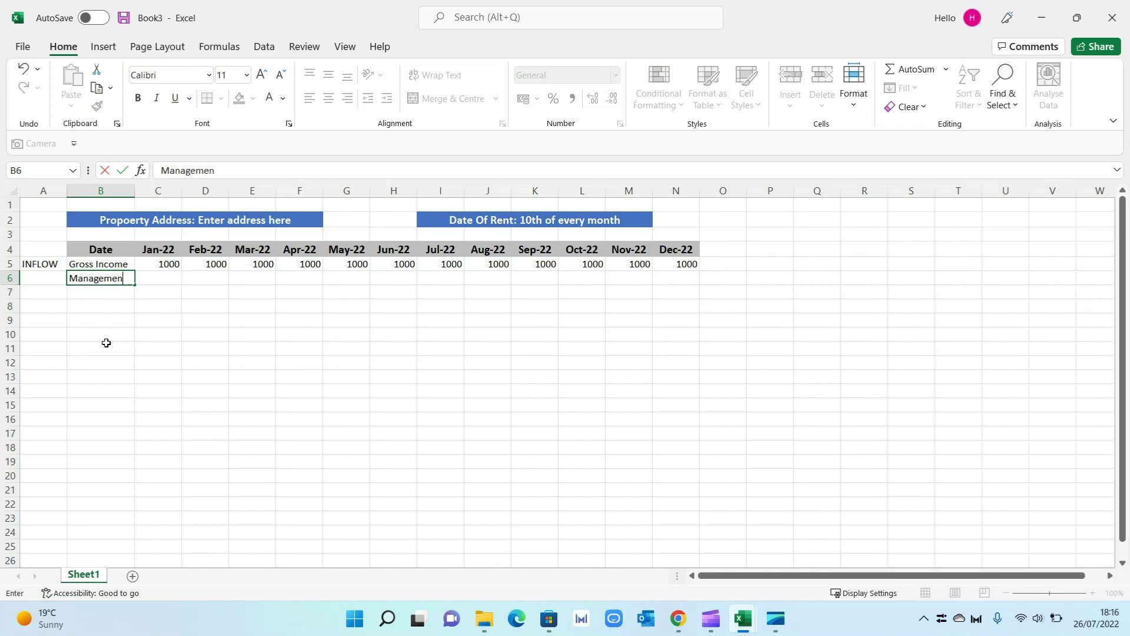
pyautogui.write('t Fees')
# - Add the Mortgage Interest, Maintenance and Bills labels in B7:B9, widening column B
pyautogui.press('Return')
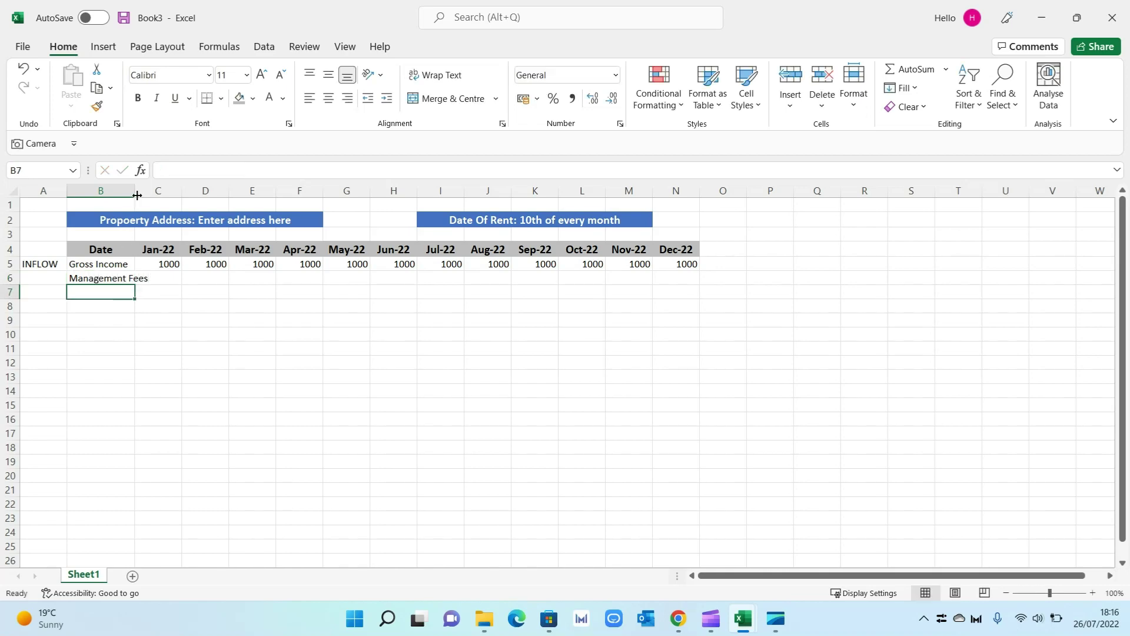
pyautogui.moveTo(136, 195); pyautogui.dragTo(152, 195)
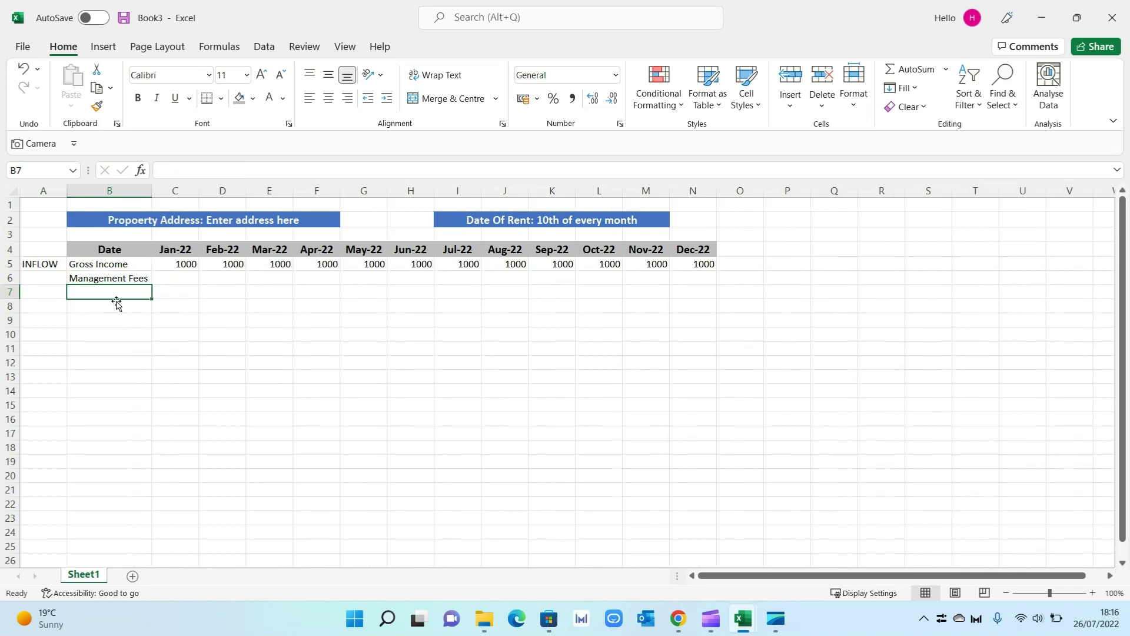
pyautogui.write('M')
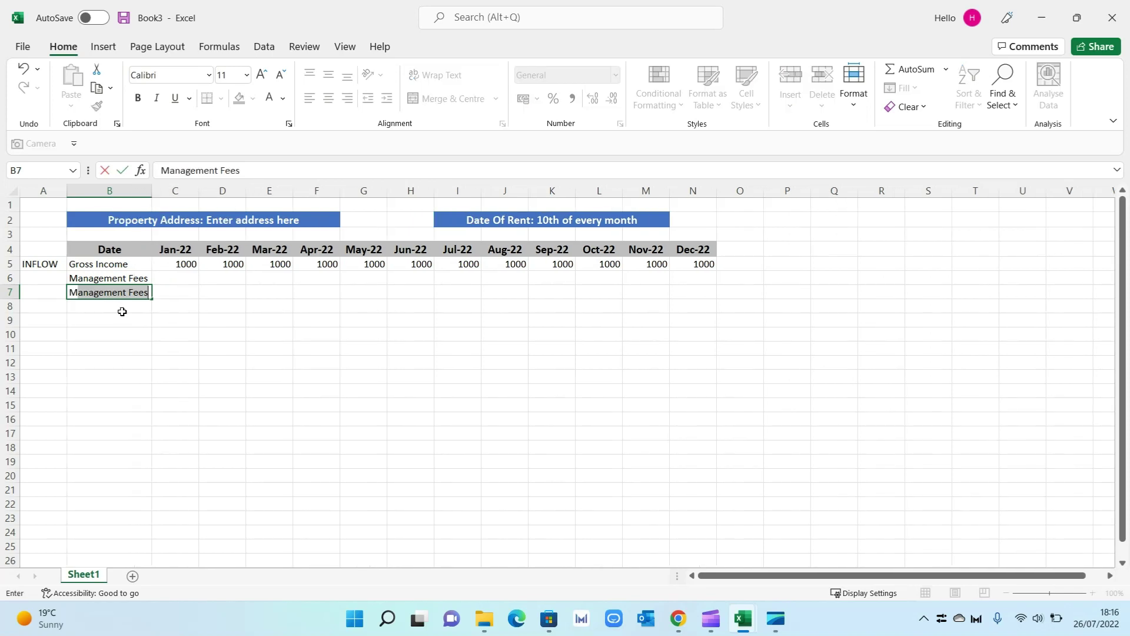
pyautogui.write('ortgagas')
pyautogui.press('BackSpace')
pyautogui.press('BackSpace')
pyautogui.press('BackSpace')
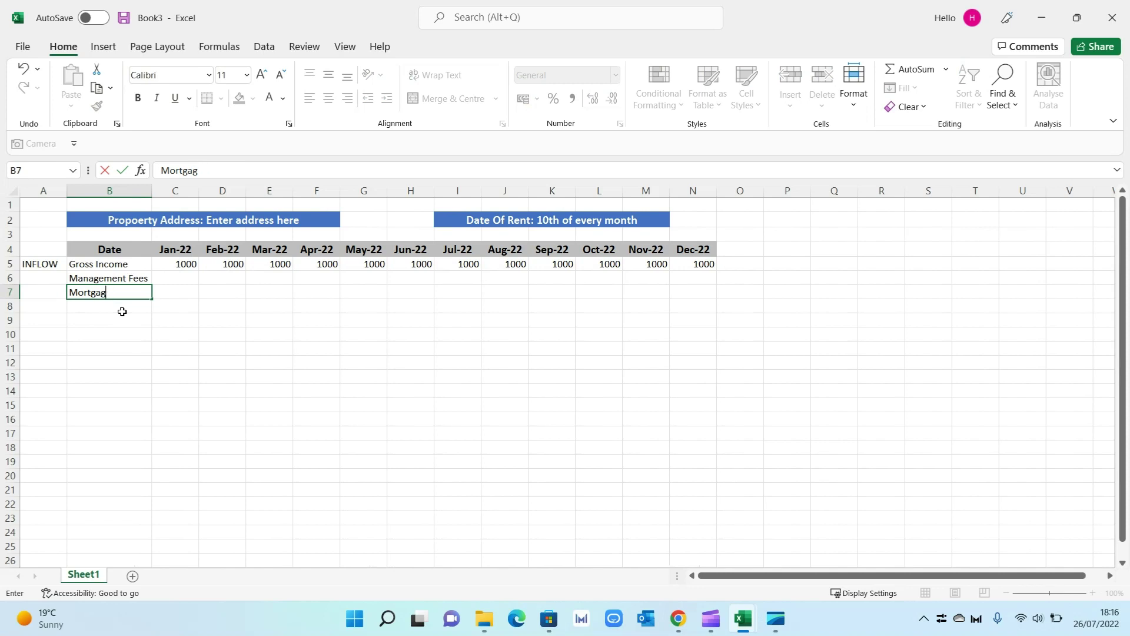
pyautogui.write('ge Interest')
pyautogui.press('Return')
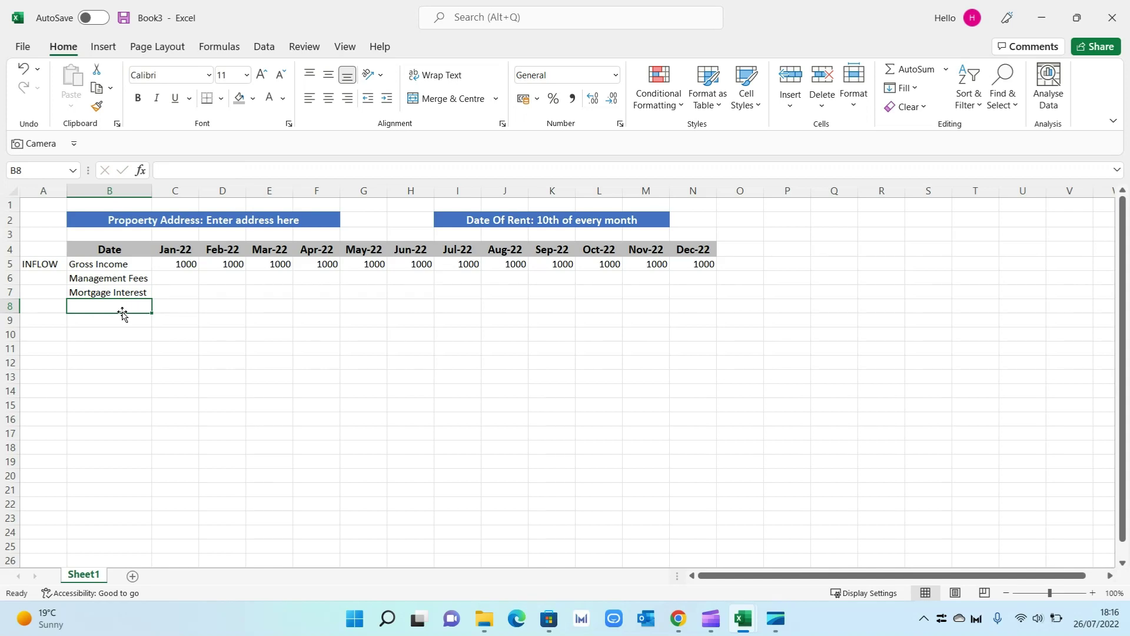
pyautogui.write('main')
pyautogui.press('BackSpace')
pyautogui.press('BackSpace')
pyautogui.press('BackSpace')
pyautogui.press('BackSpace')
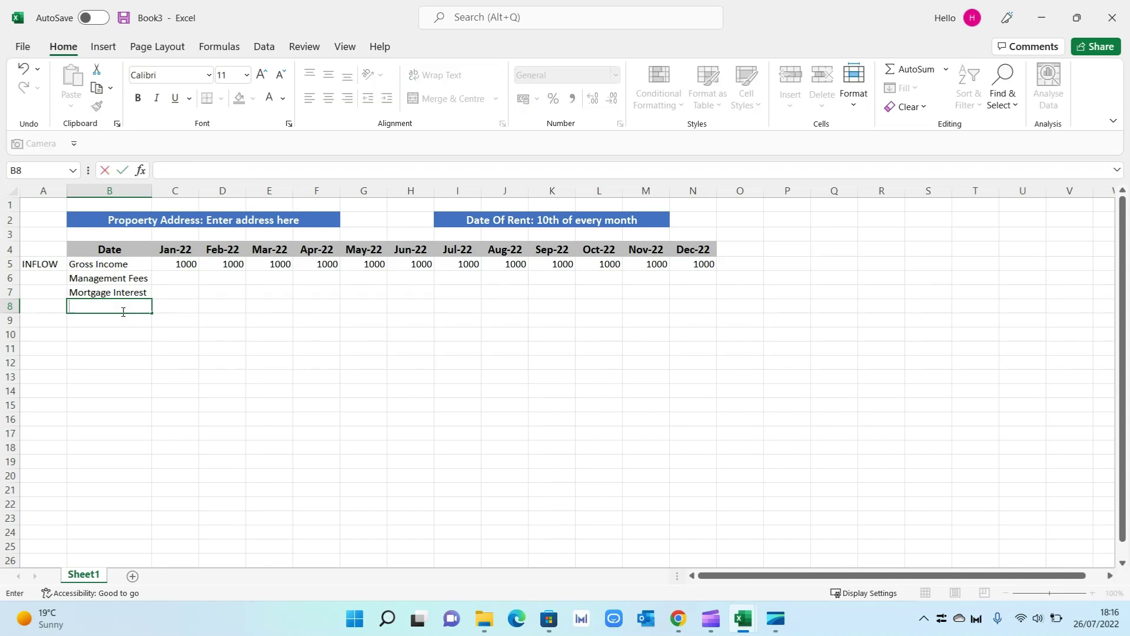
pyautogui.write('Maintenance')
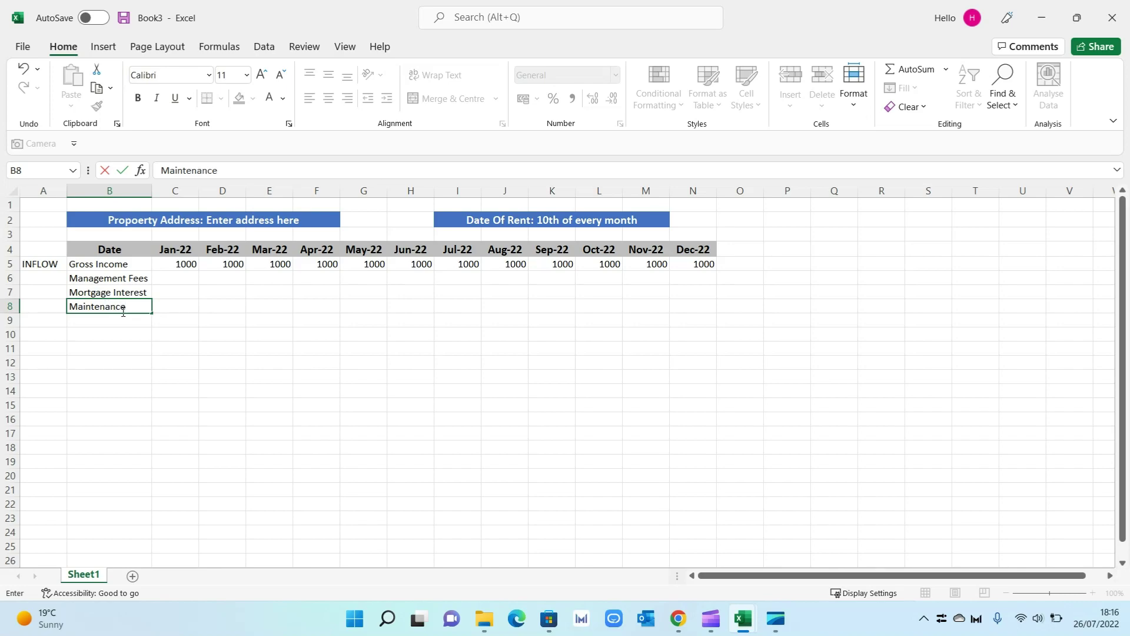
pyautogui.press('Return')
pyautogui.write('Bills')
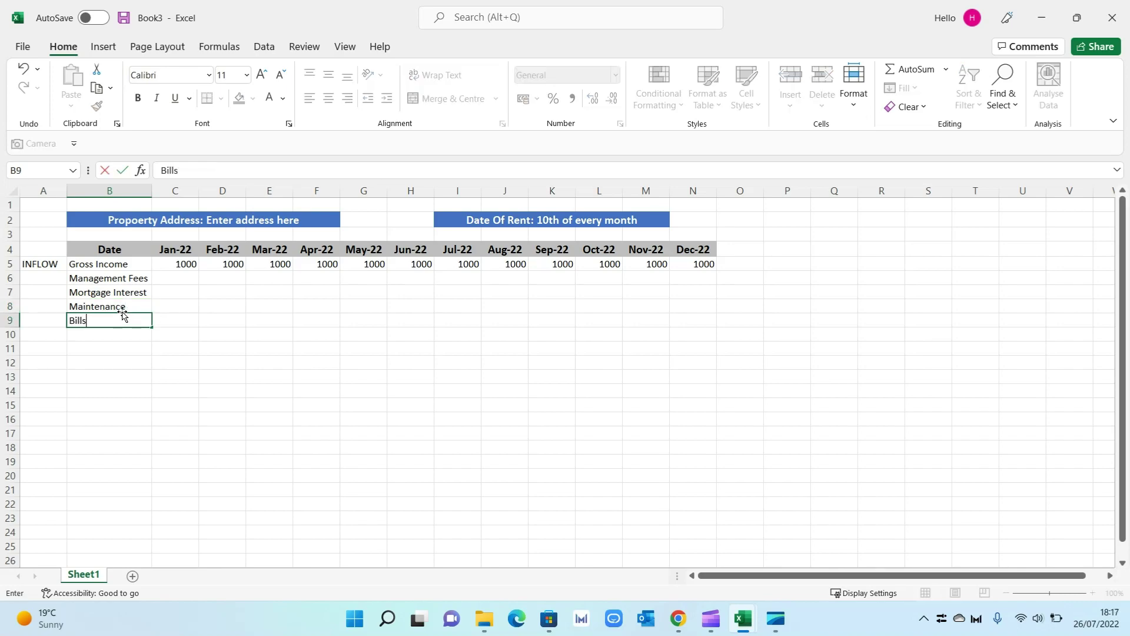
pyautogui.press('Return')
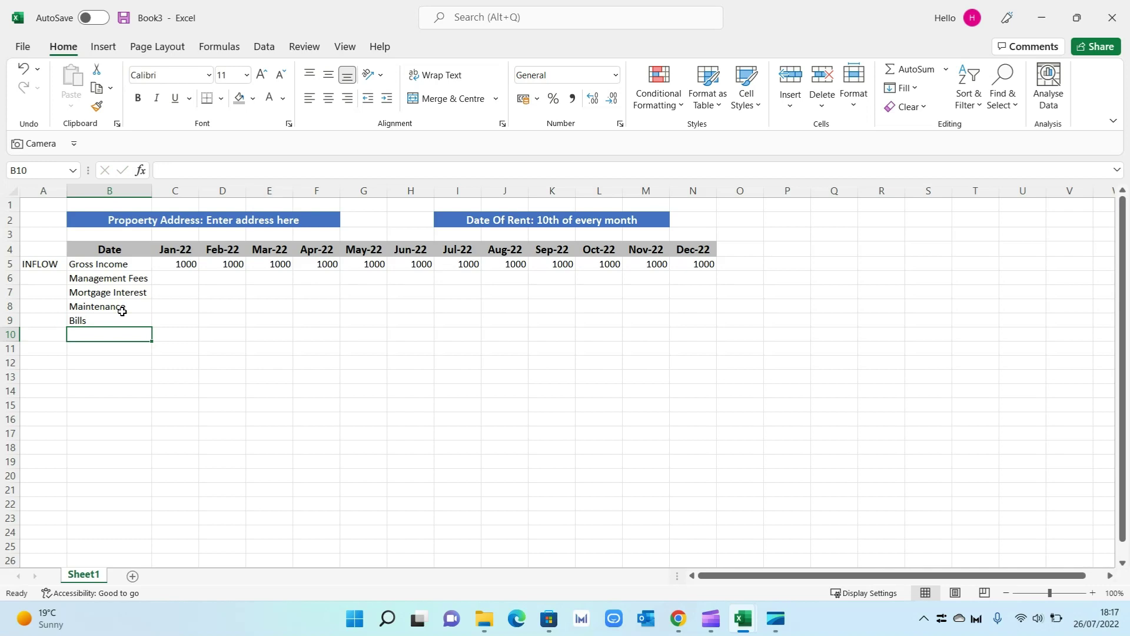
# - Centre the row labels B5:B9 and the Gross Income amounts C5:N5
pyautogui.moveTo(131, 265); pyautogui.dragTo(127, 313)
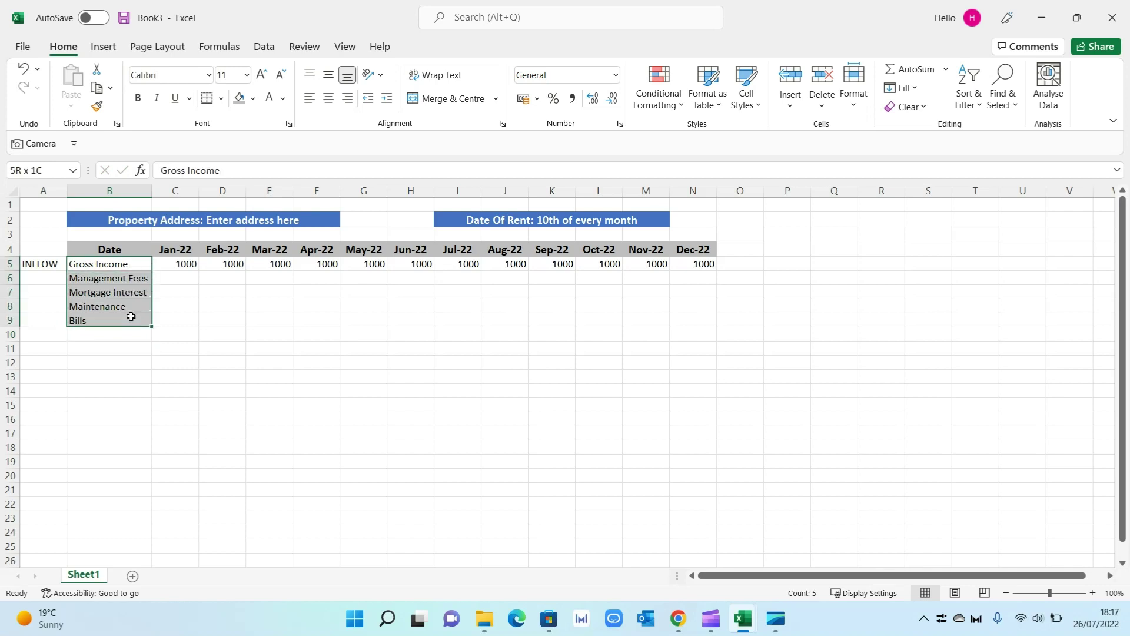
pyautogui.click(329, 99)
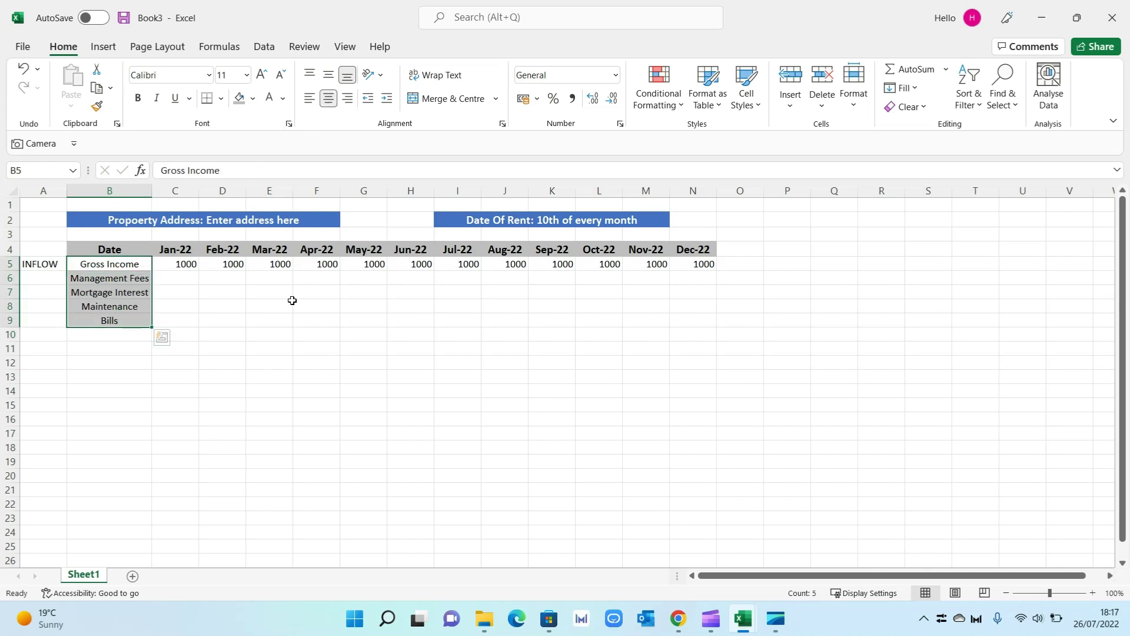
pyautogui.click(202, 309)
pyautogui.moveTo(189, 263); pyautogui.dragTo(706, 264)
pyautogui.click(328, 98)
pyautogui.click(353, 334)
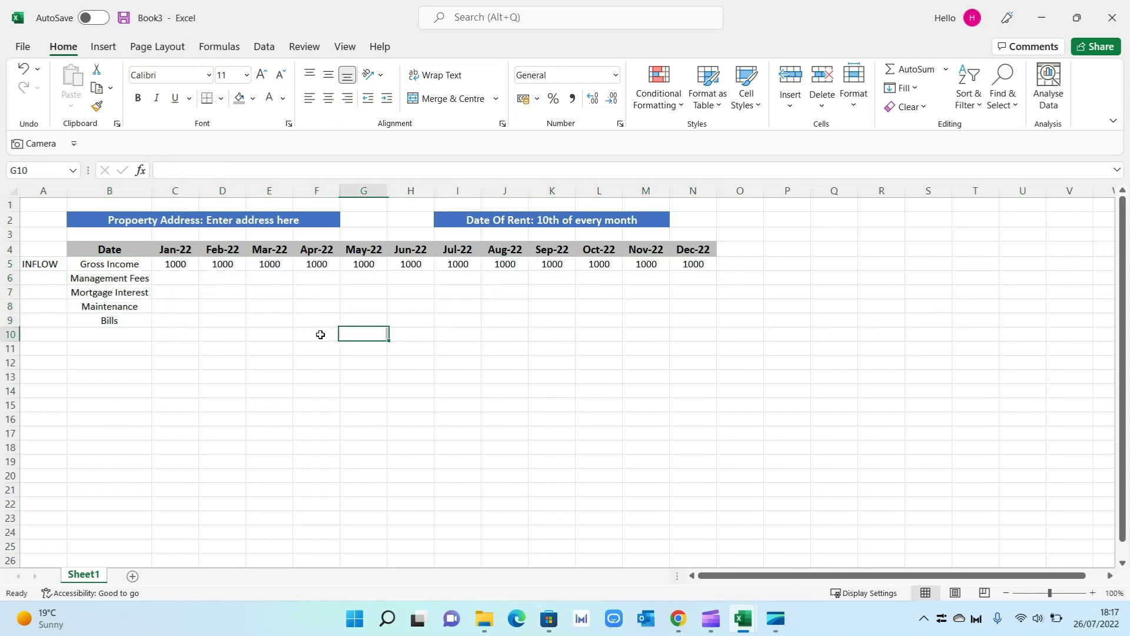
# - Paste the copied monthly expense figures into C6:N9
pyautogui.click(167, 279)
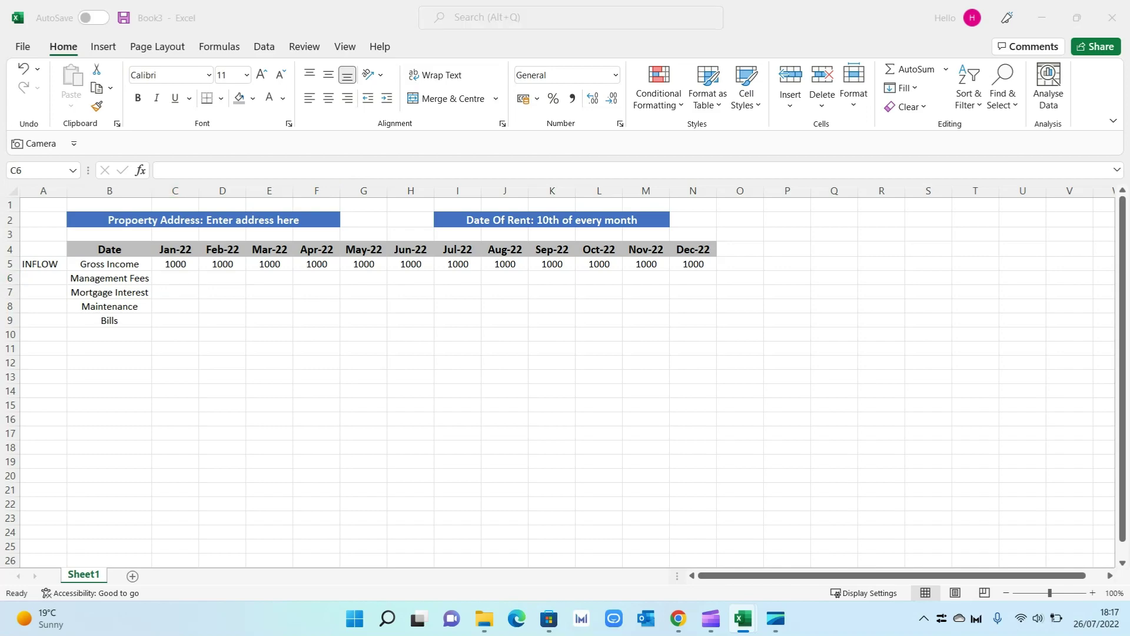
pyautogui.click(181, 277)
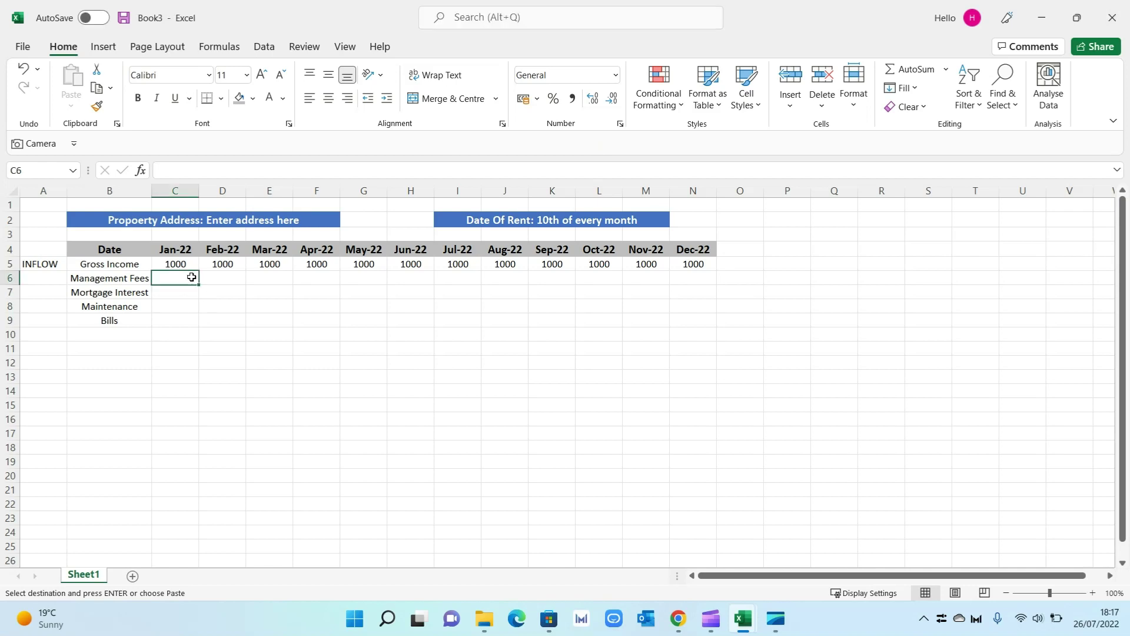
pyautogui.hotkey('ctrl', 'v')
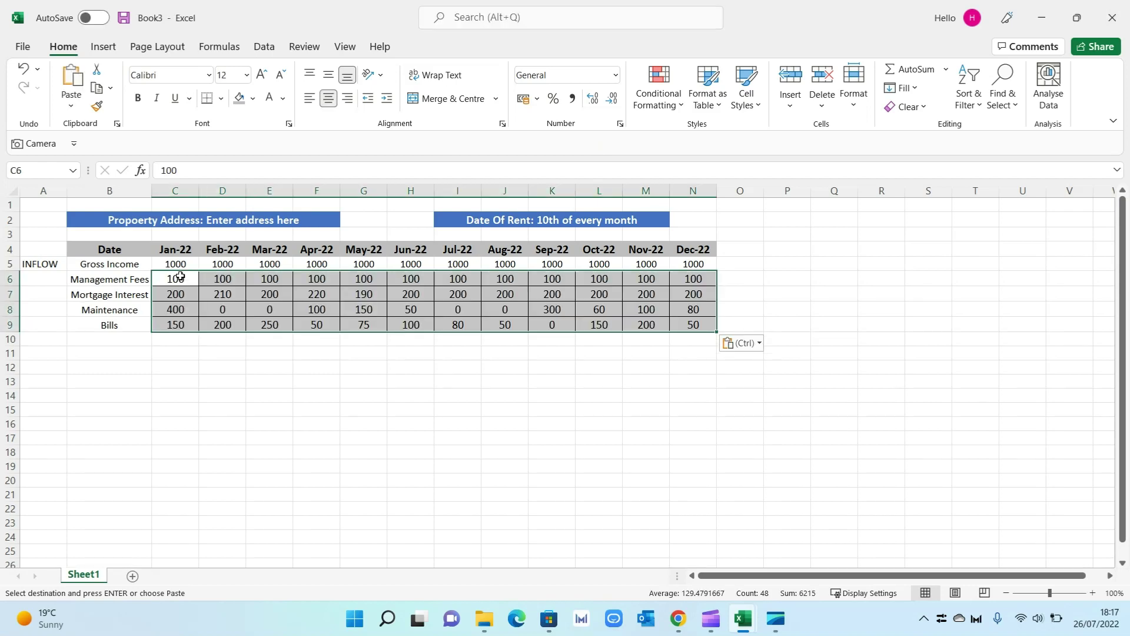
pyautogui.click(439, 382)
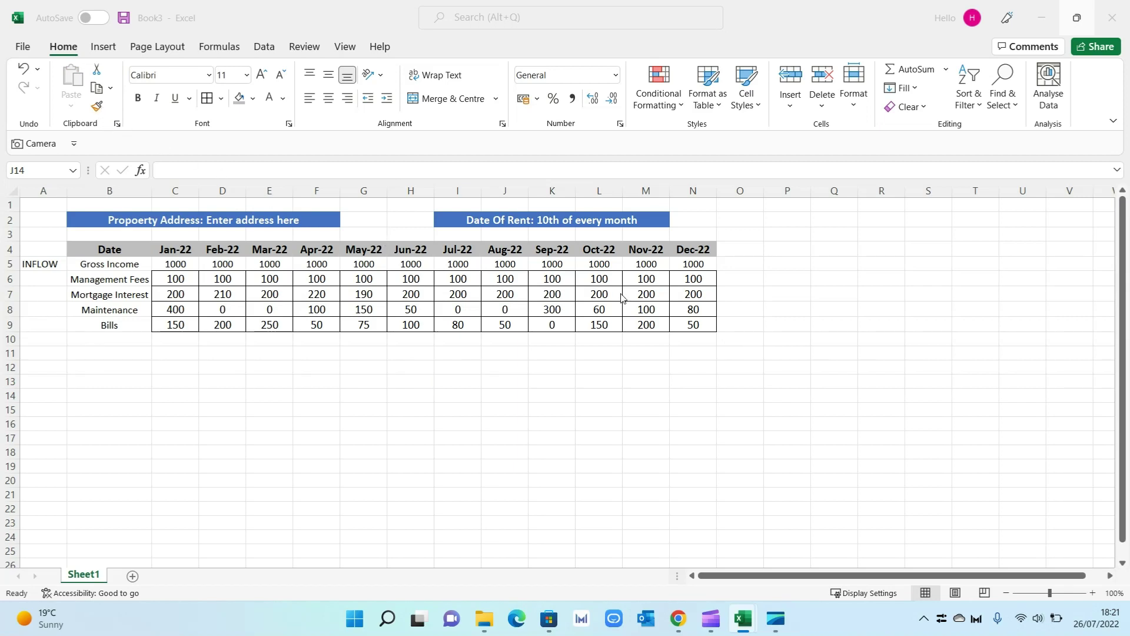
# - Format Paint the bordered style onto Gross Income C5:N5, labels B4:B9 and headers B4:N4
pyautogui.moveTo(693, 280); pyautogui.dragTo(182, 278)
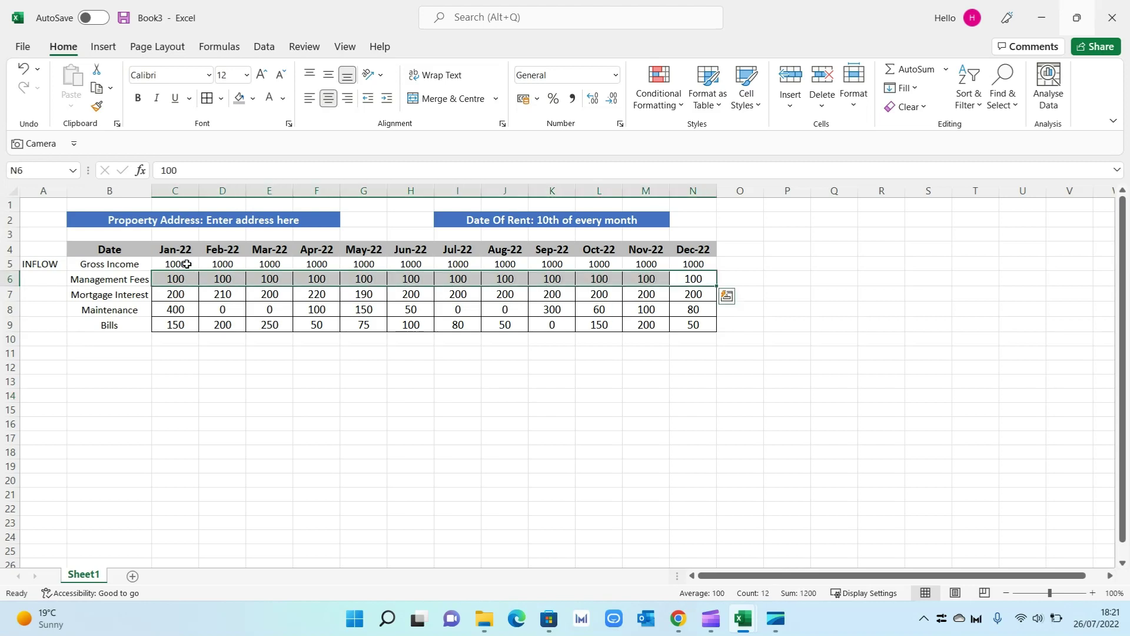
pyautogui.click(97, 106)
pyautogui.moveTo(701, 264); pyautogui.dragTo(177, 265)
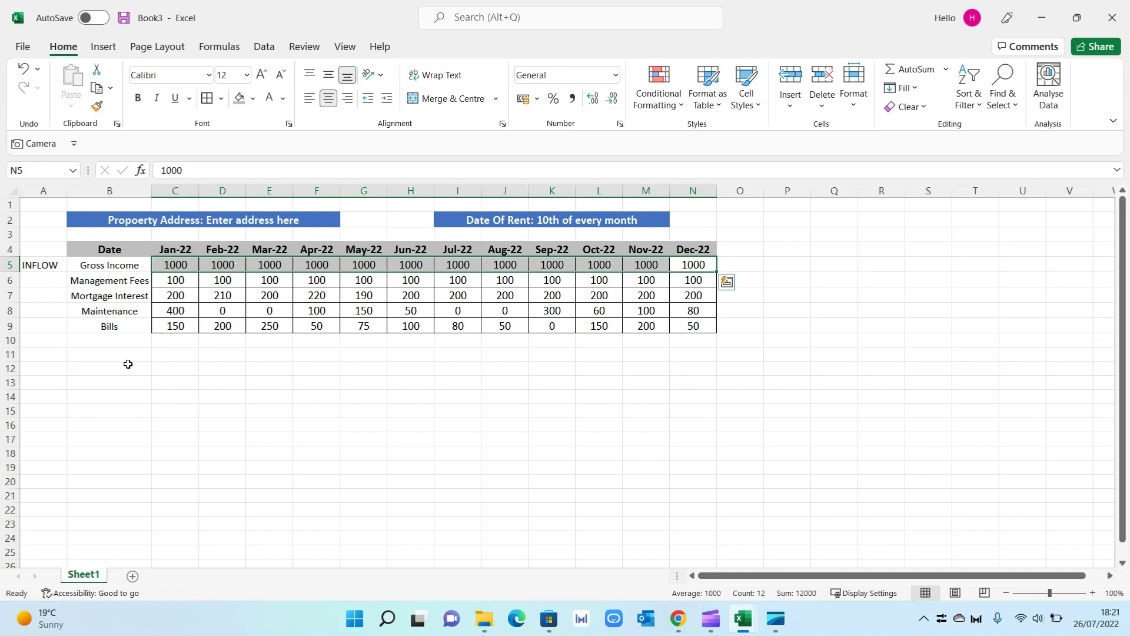
pyautogui.moveTo(110, 325); pyautogui.dragTo(109, 249)
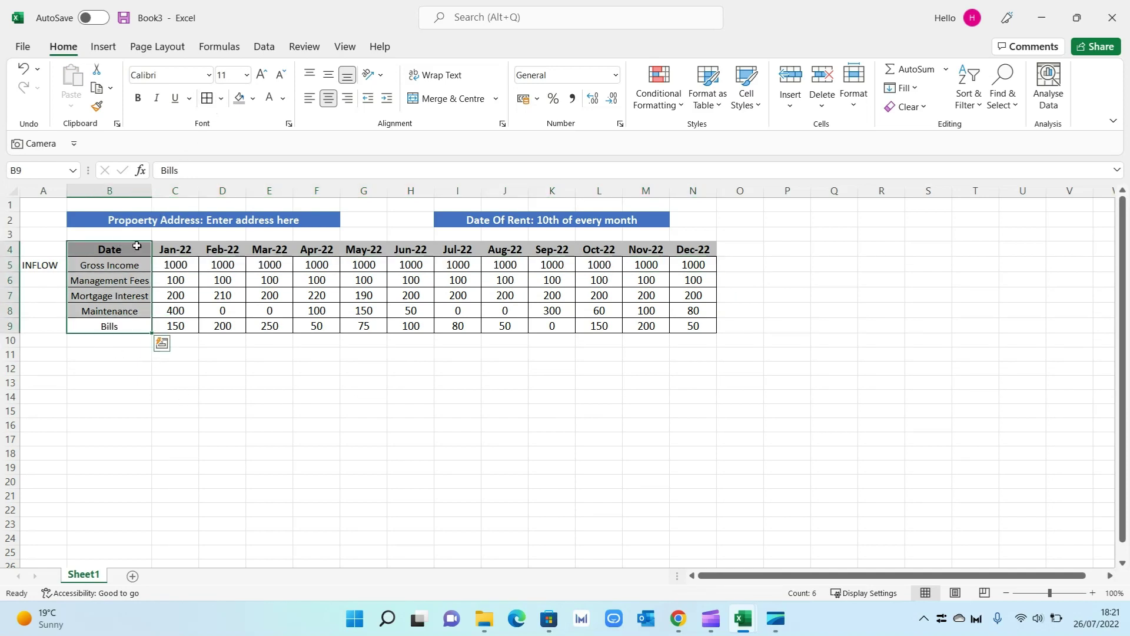
pyautogui.click(162, 252)
pyautogui.moveTo(142, 250); pyautogui.dragTo(709, 251)
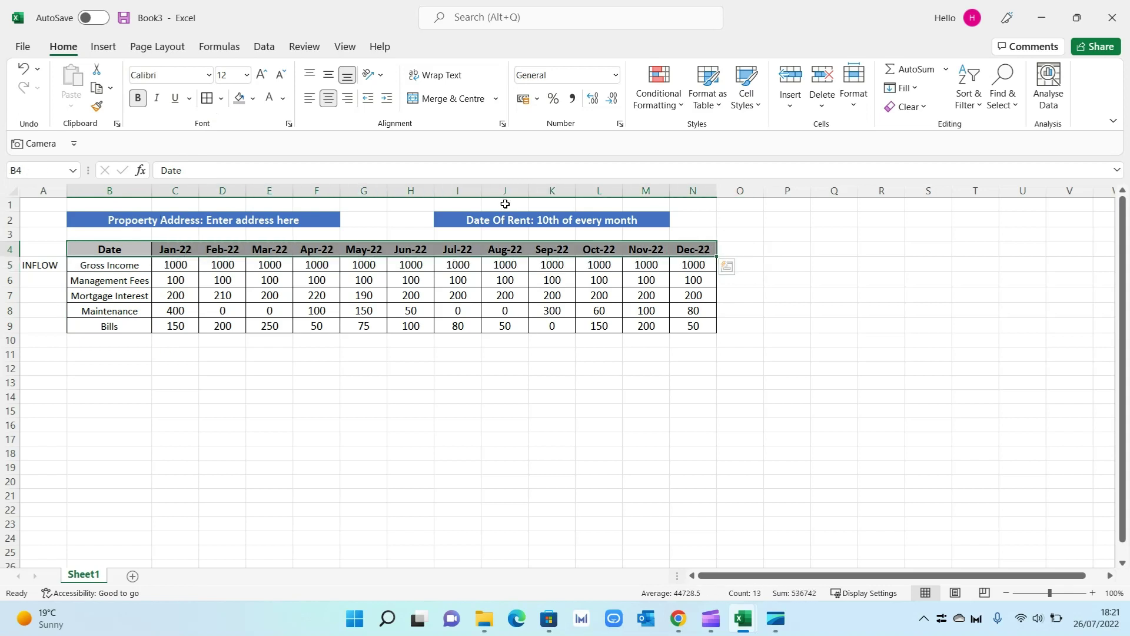
pyautogui.click(364, 403)
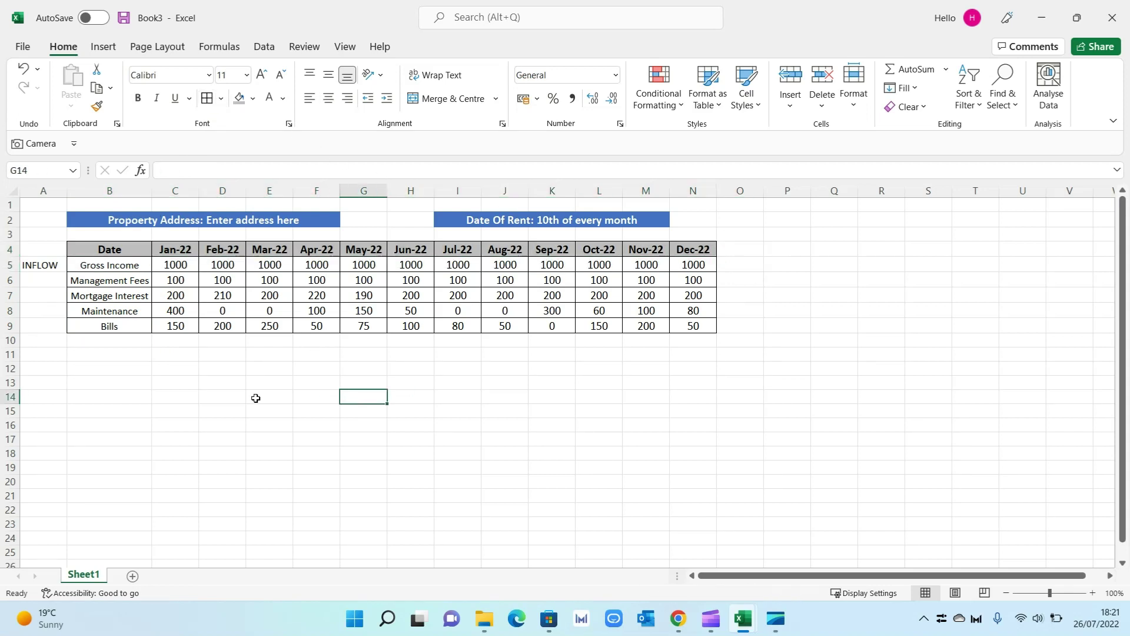
pyautogui.click(119, 339)
# - Label B10 'Total Outflow' and enter =SUM(C6:C9) in C10
pyautogui.write('T')
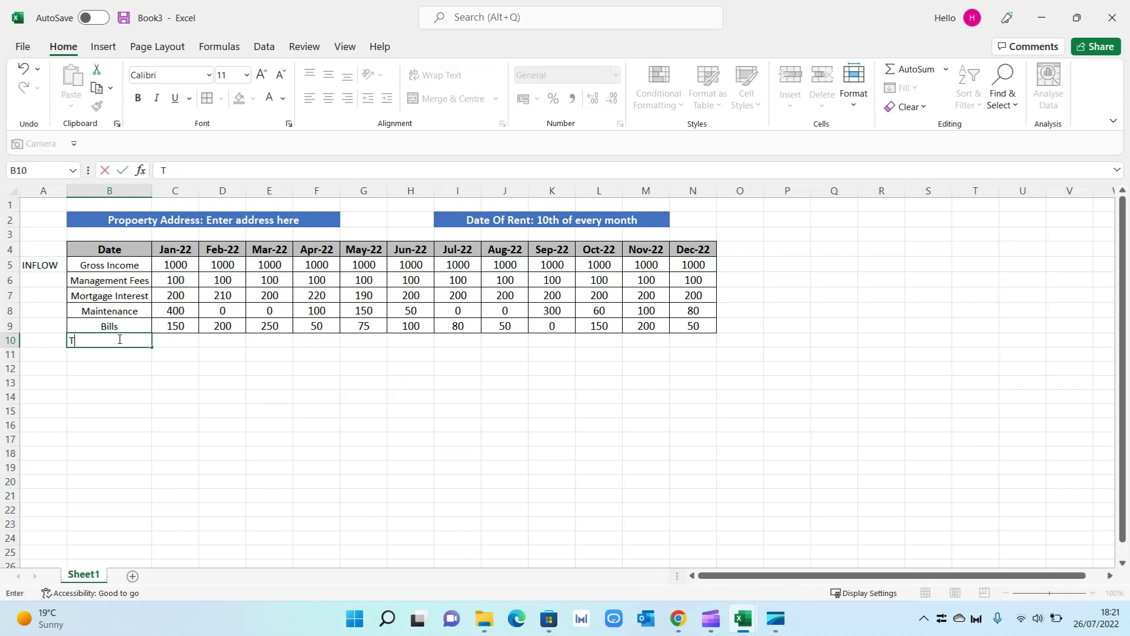
pyautogui.write('otlal Outflow')
pyautogui.press('Return')
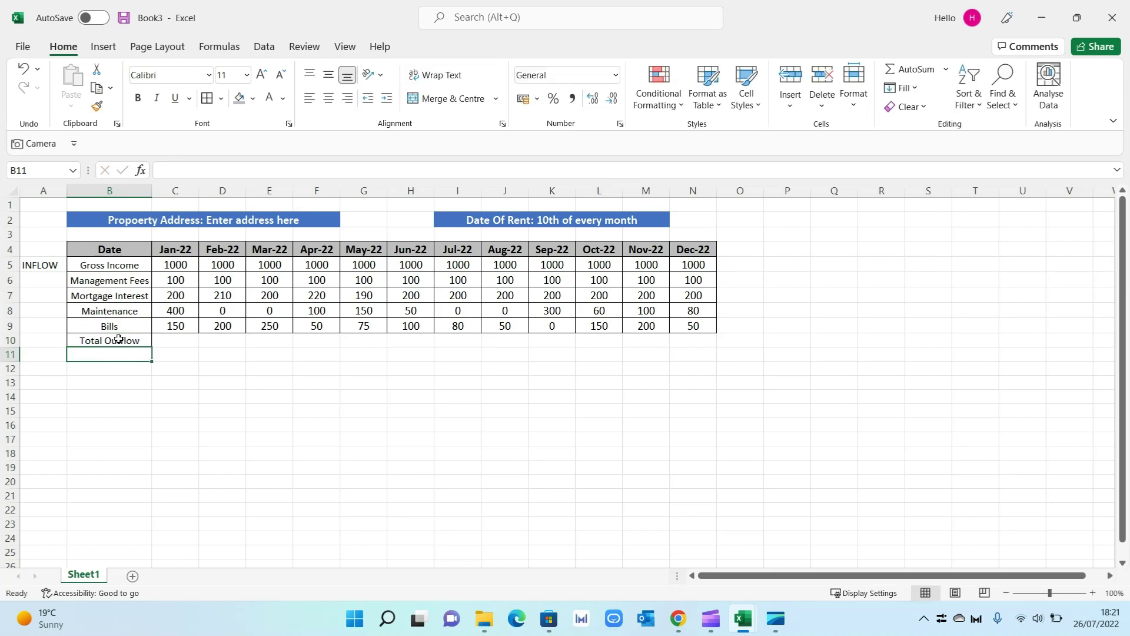
pyautogui.click(175, 342)
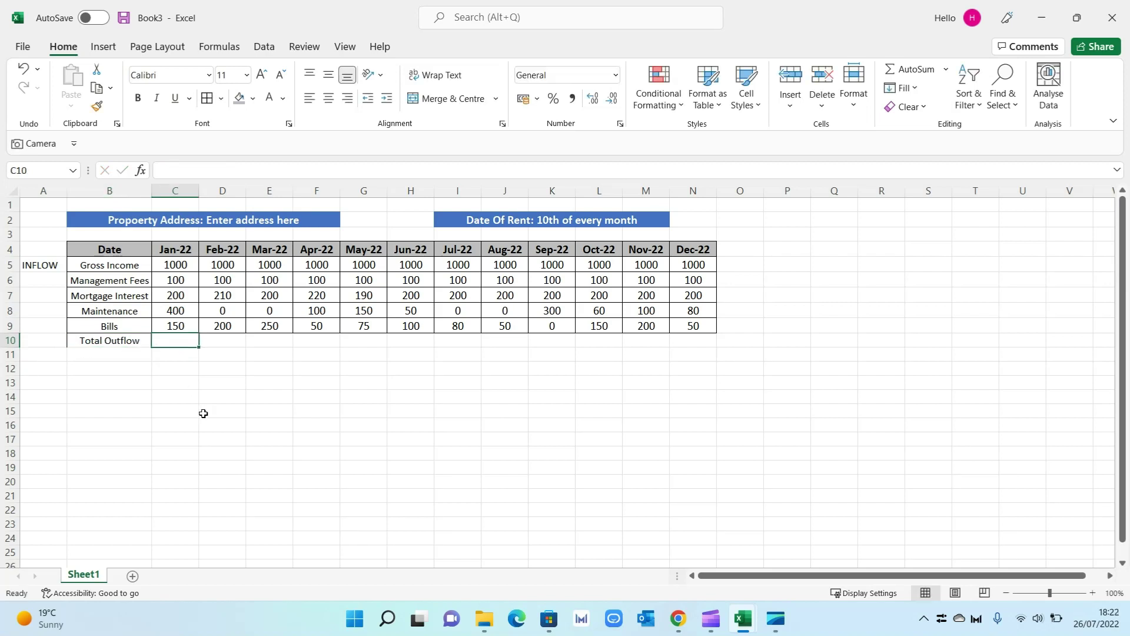
pyautogui.write('=sum(')
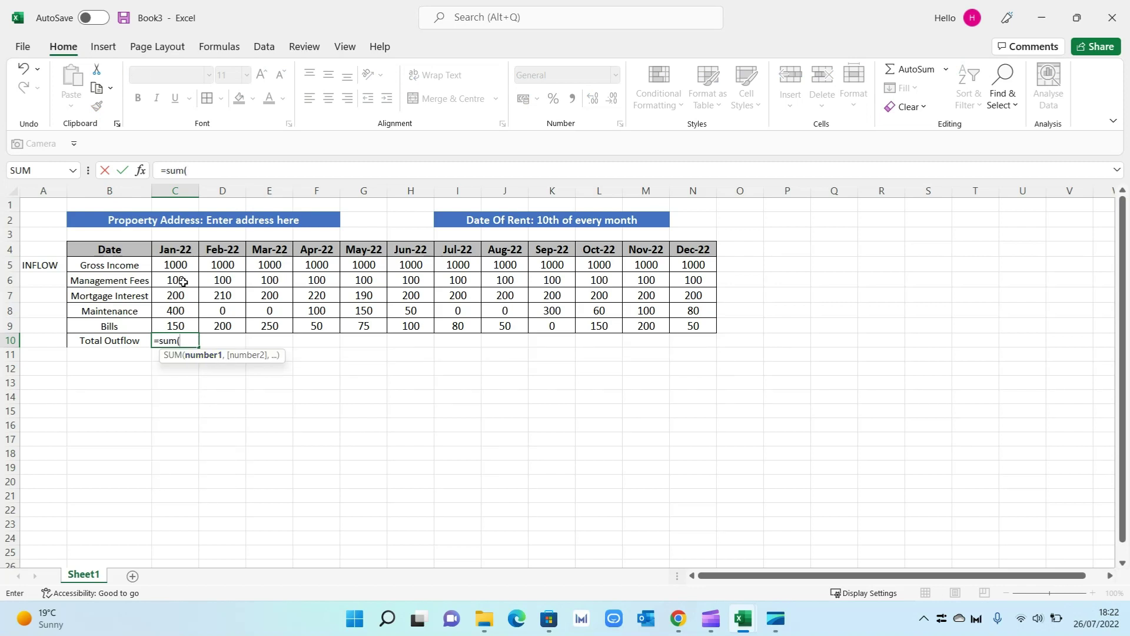
pyautogui.moveTo(183, 282); pyautogui.dragTo(187, 325)
pyautogui.press('Return')
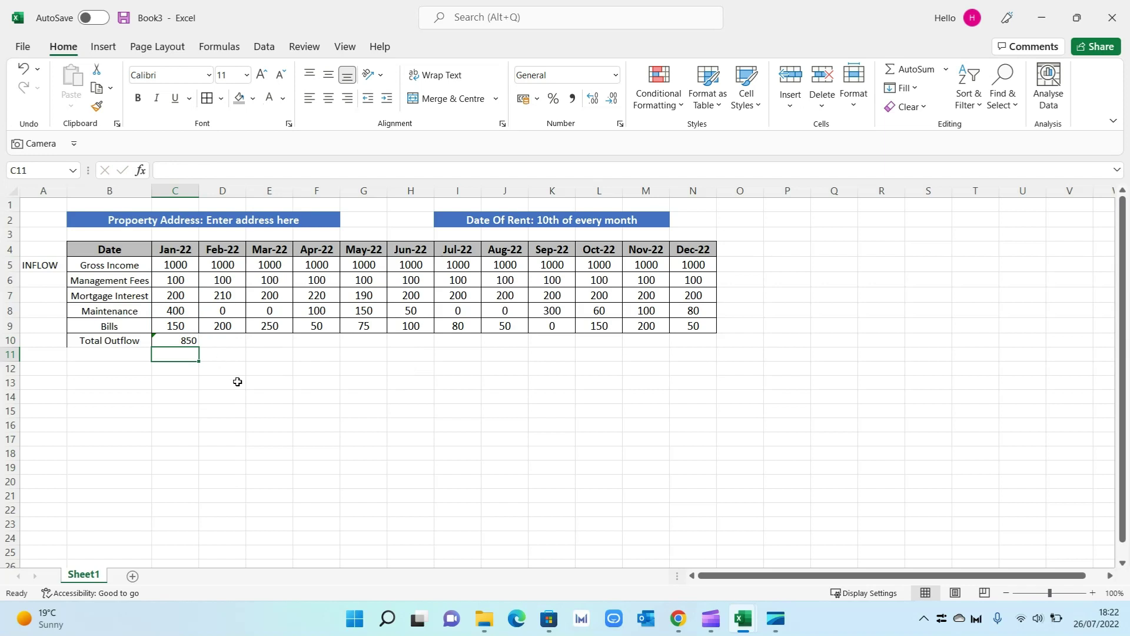
pyautogui.click(183, 339)
pyautogui.doubleClick(183, 340)
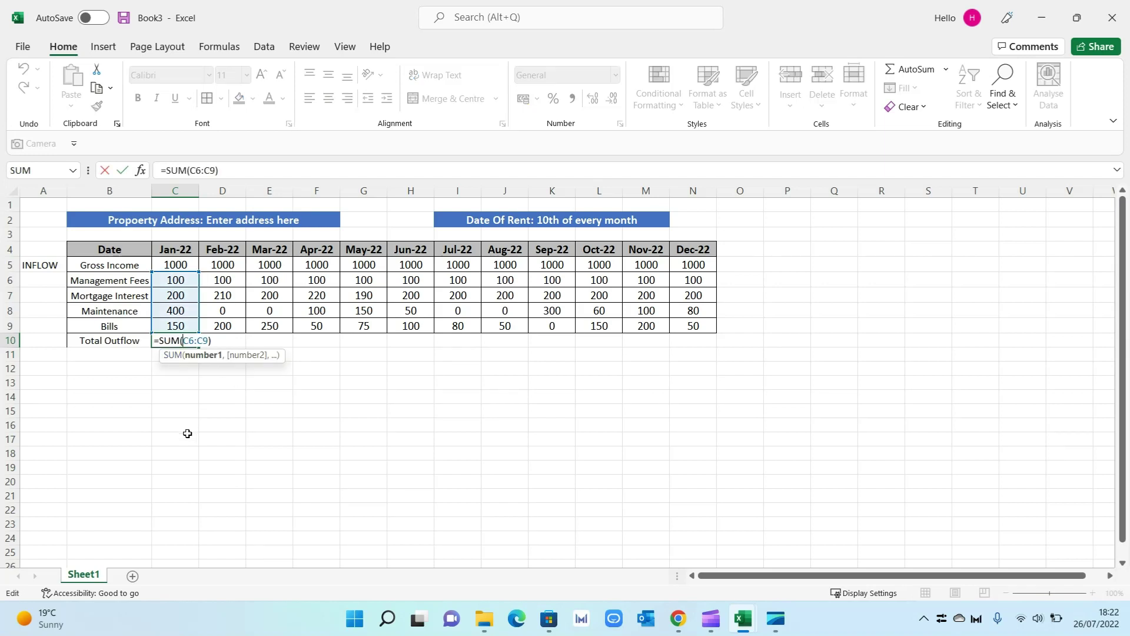
pyautogui.press('Return')
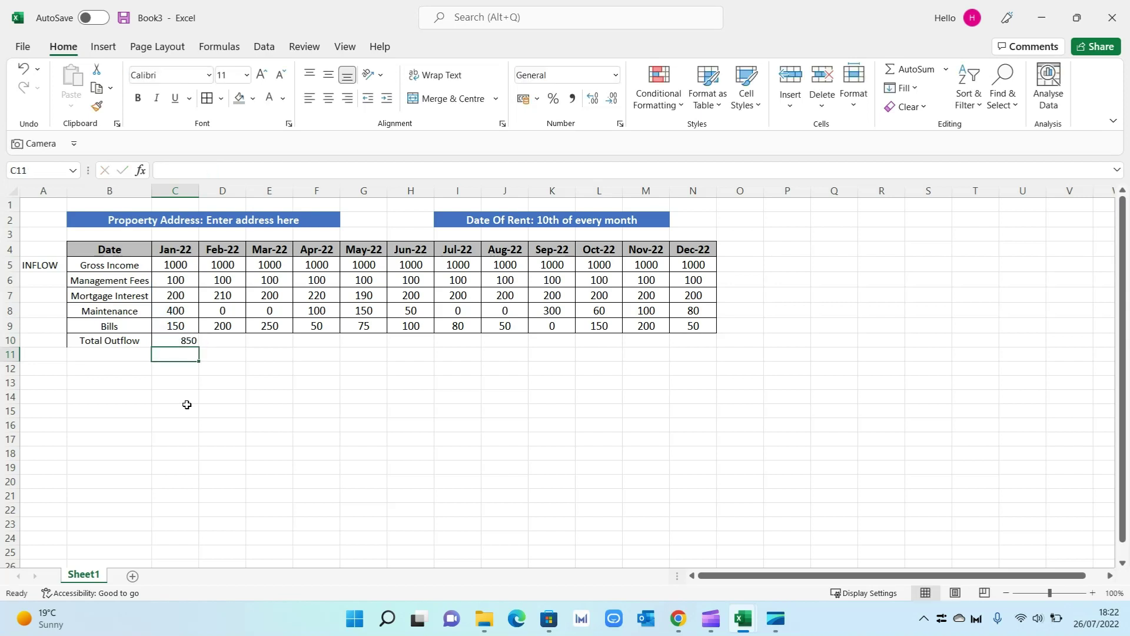
# - Ignore the C10 formula warning and fill the totals to N10, 850 through 430
pyautogui.click(180, 338)
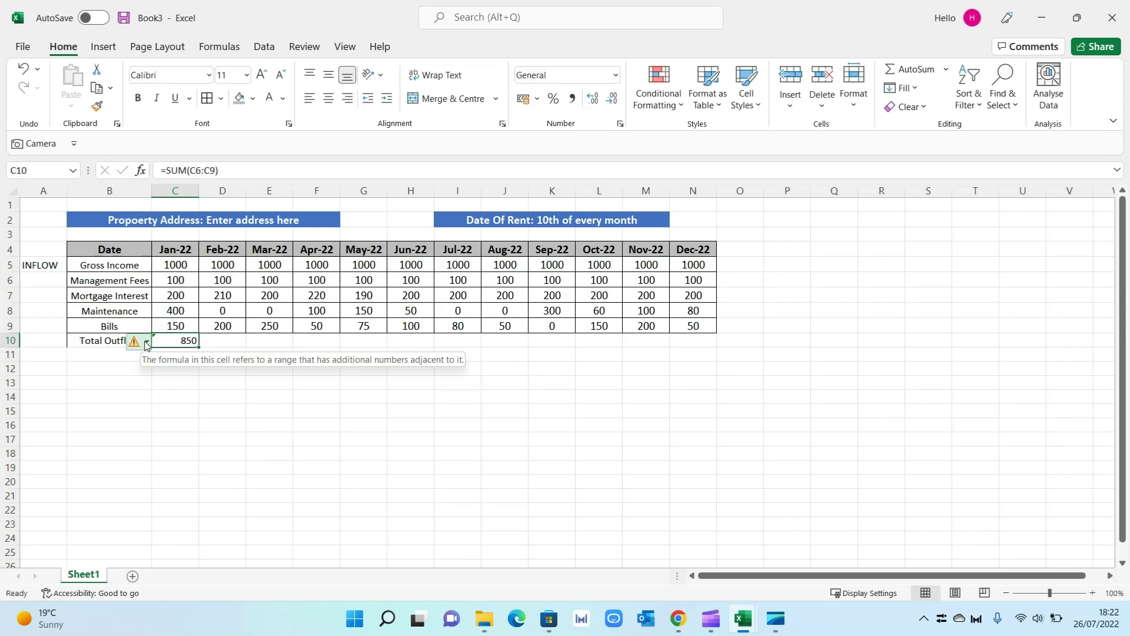
pyautogui.click(146, 342)
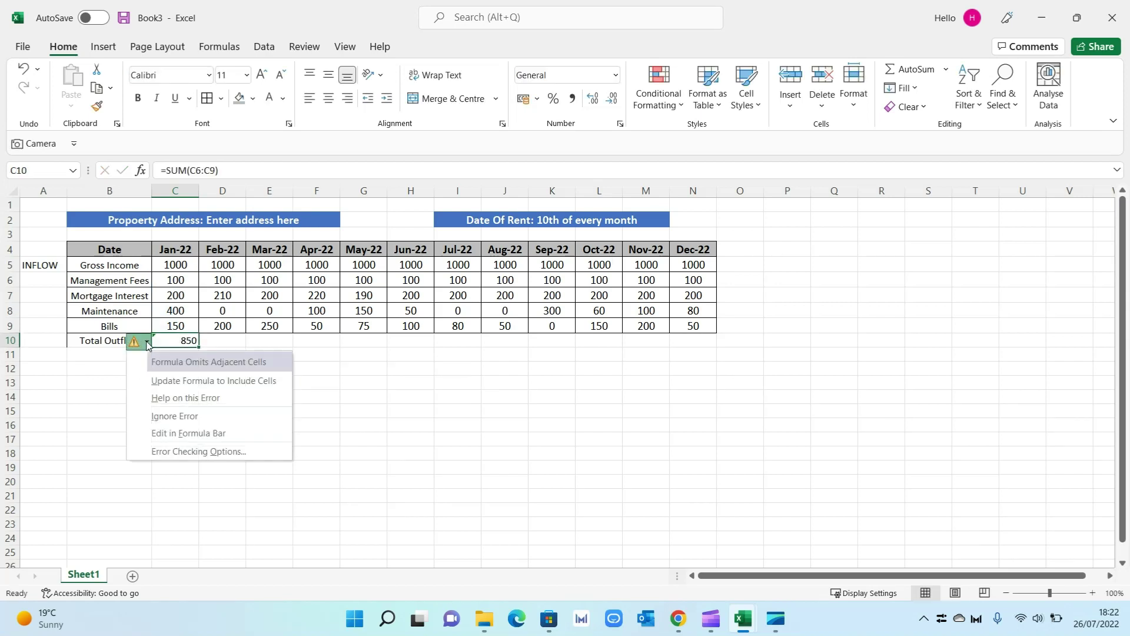
pyautogui.click(203, 416)
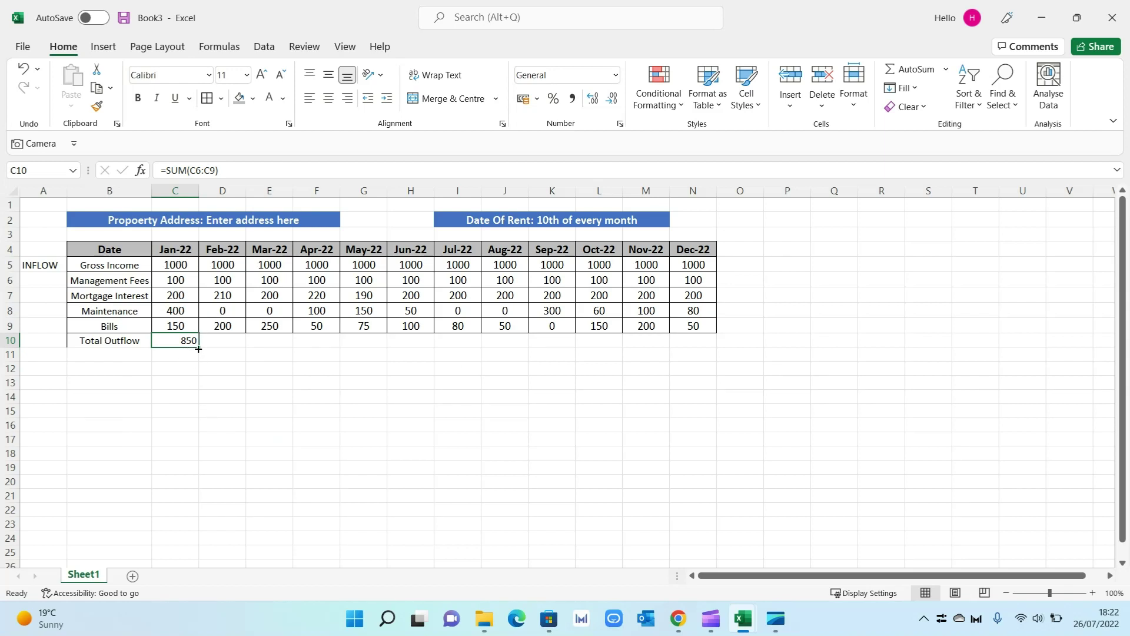
pyautogui.moveTo(198, 349); pyautogui.dragTo(704, 350)
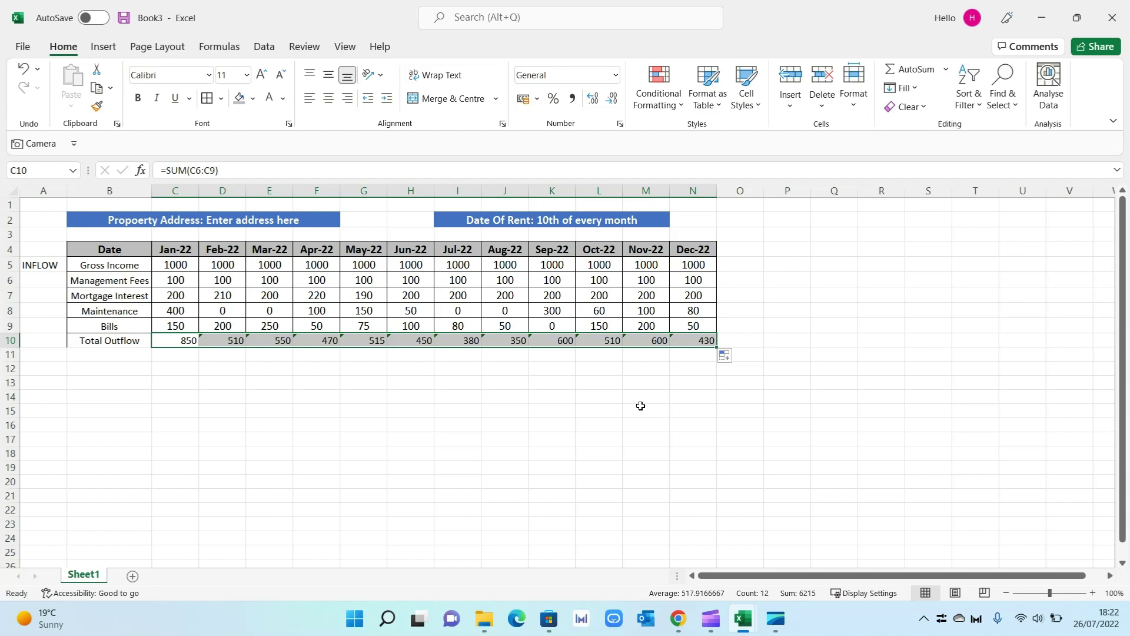
pyautogui.click(285, 406)
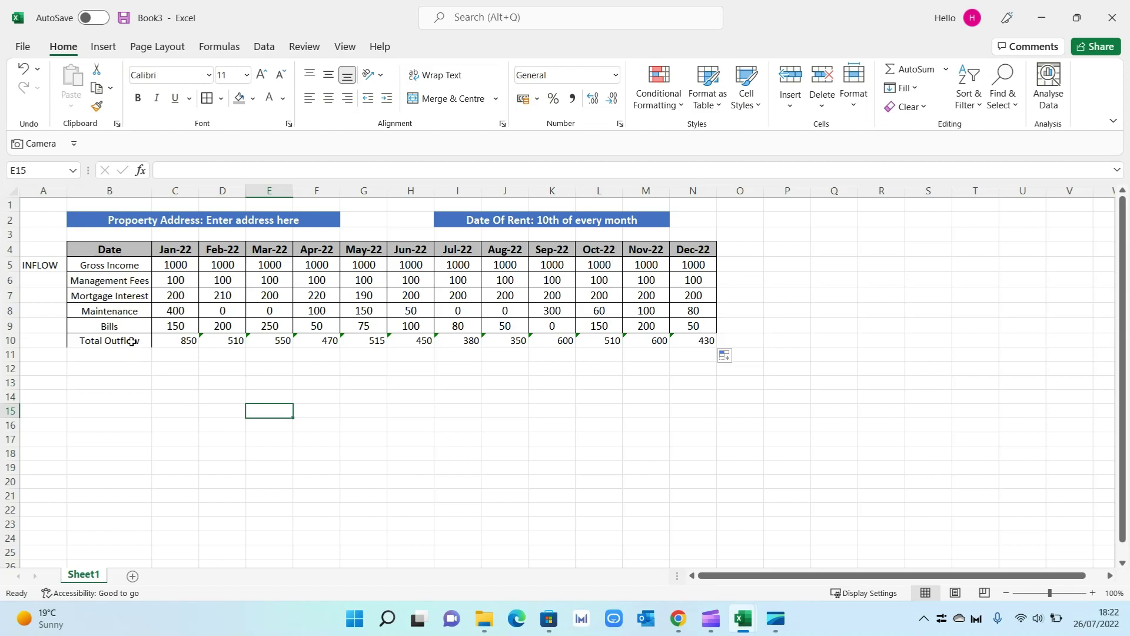
# - Label cell B12 'PROFIT / LOSS'
pyautogui.moveTo(126, 340); pyautogui.dragTo(707, 341)
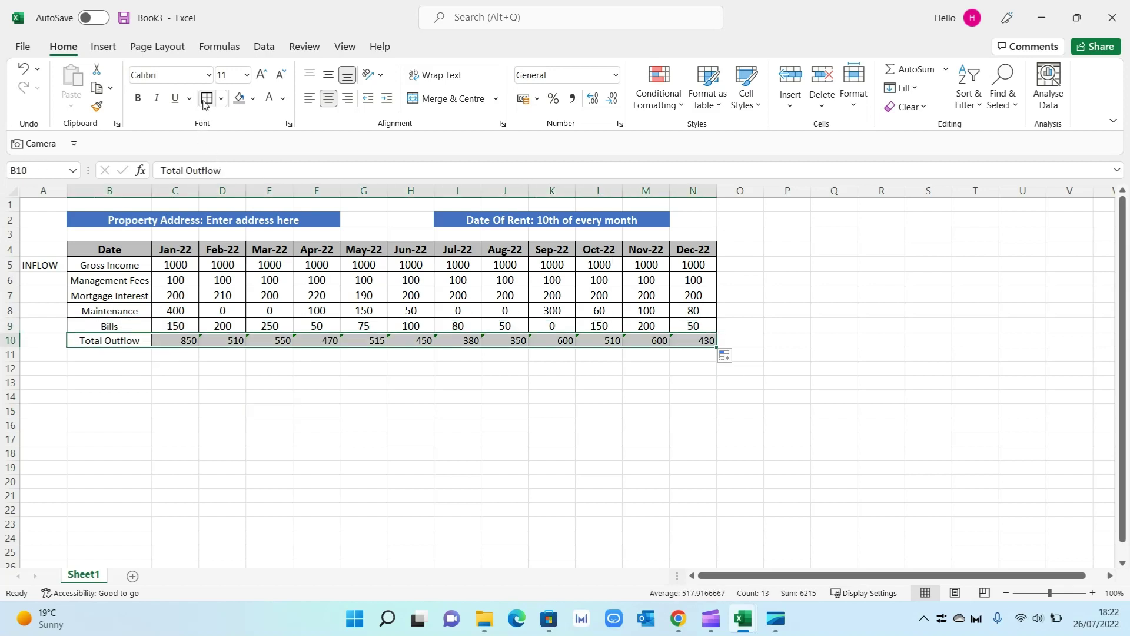
pyautogui.click(127, 370)
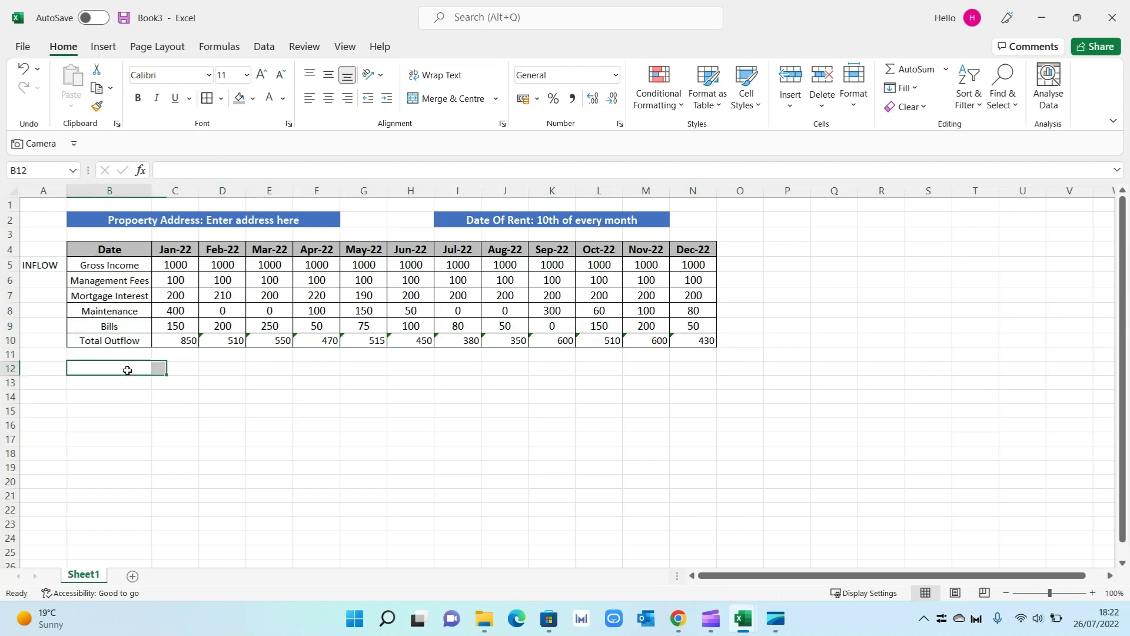
pyautogui.write('PROF')
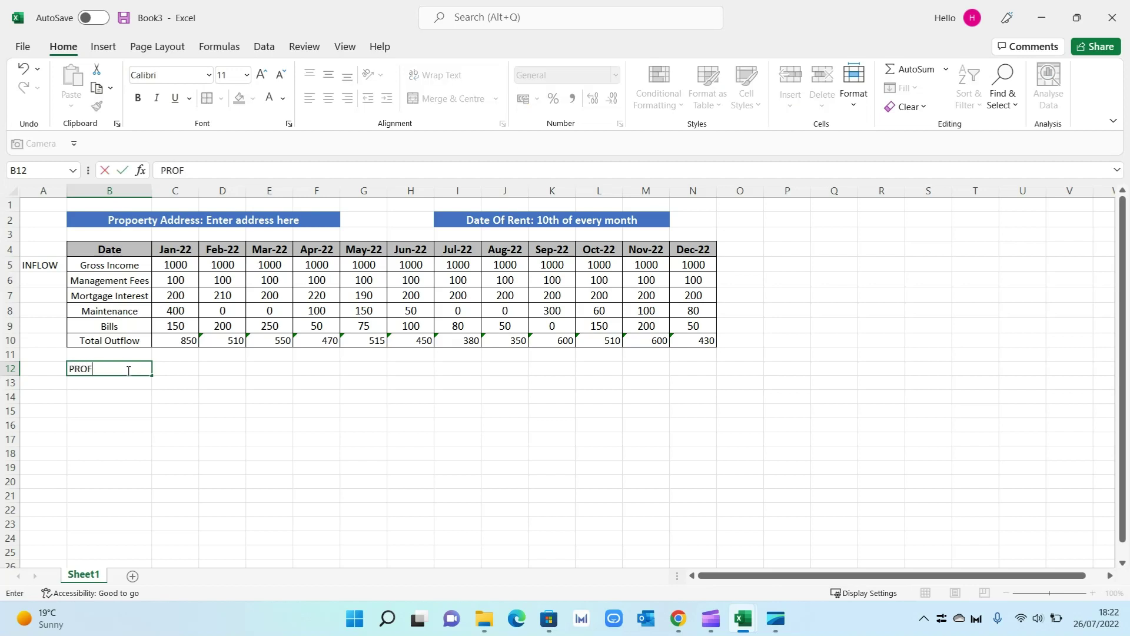
pyautogui.write('IT / LOSS')
pyautogui.press('Return')
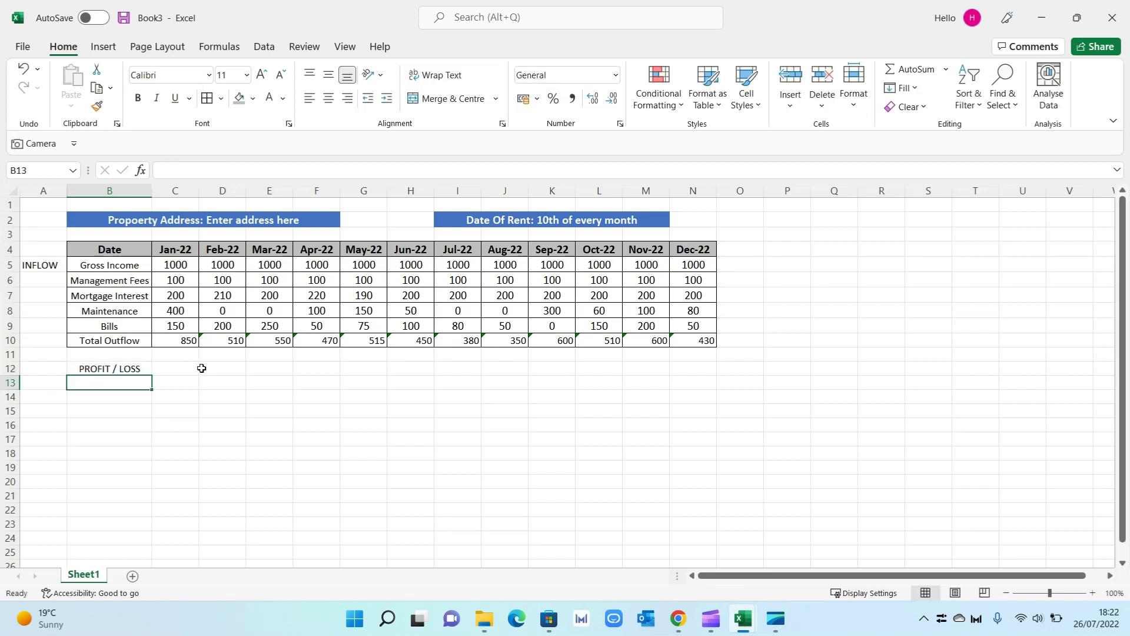
# - Enter =C5-C10 in C12 and fill it to N12, giving 150 through 570
pyautogui.click(184, 370)
pyautogui.write('=')
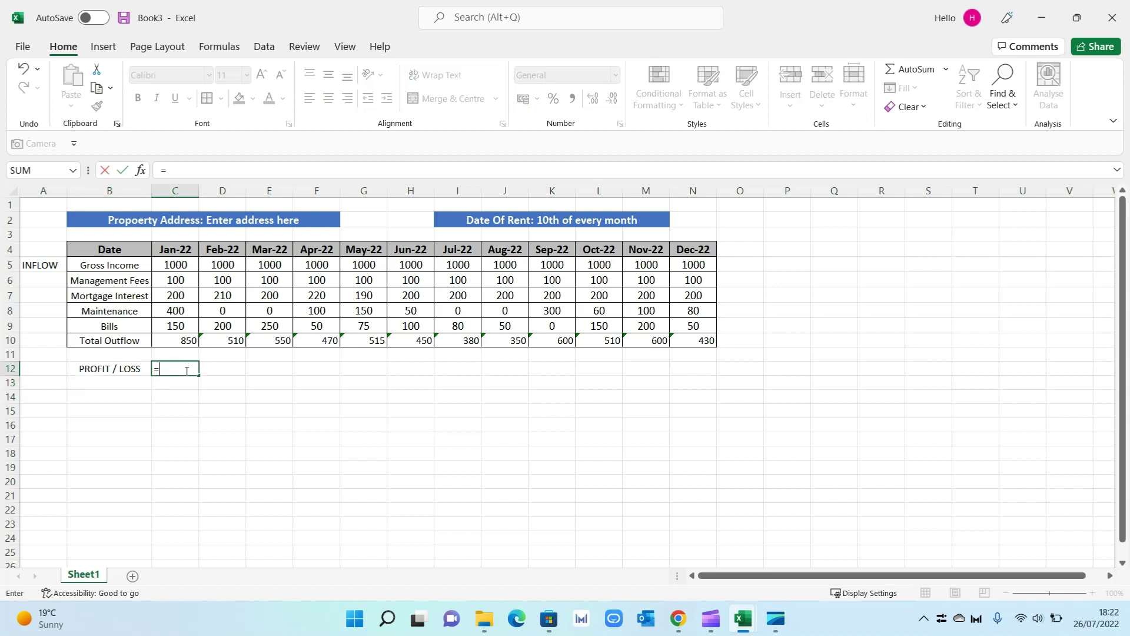
pyautogui.click(184, 265)
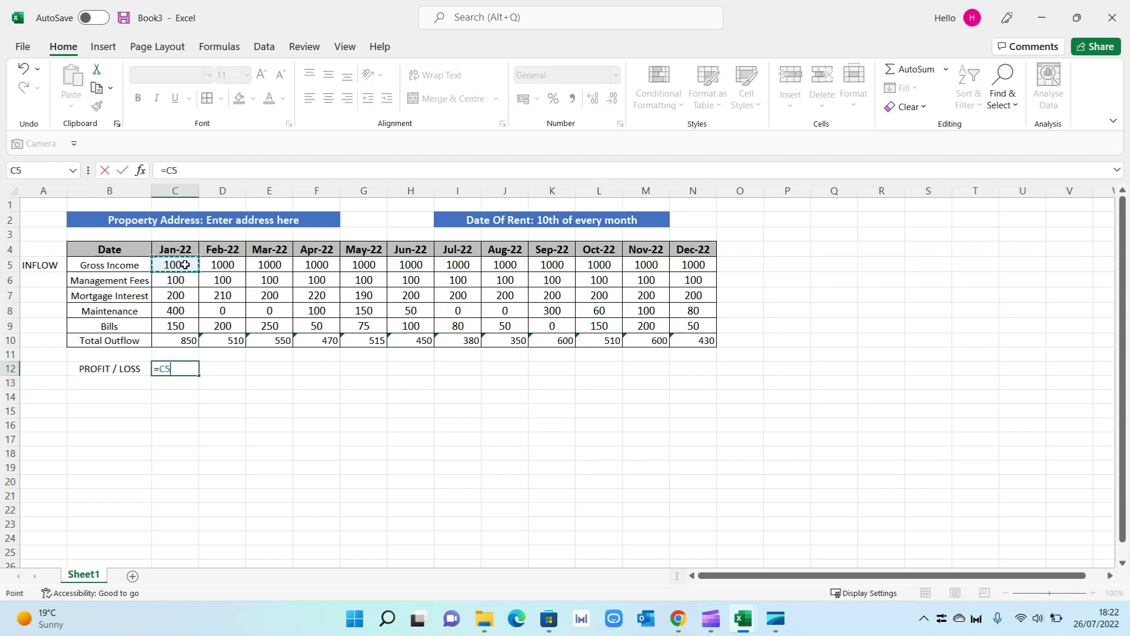
pyautogui.write('-')
pyautogui.click(188, 341)
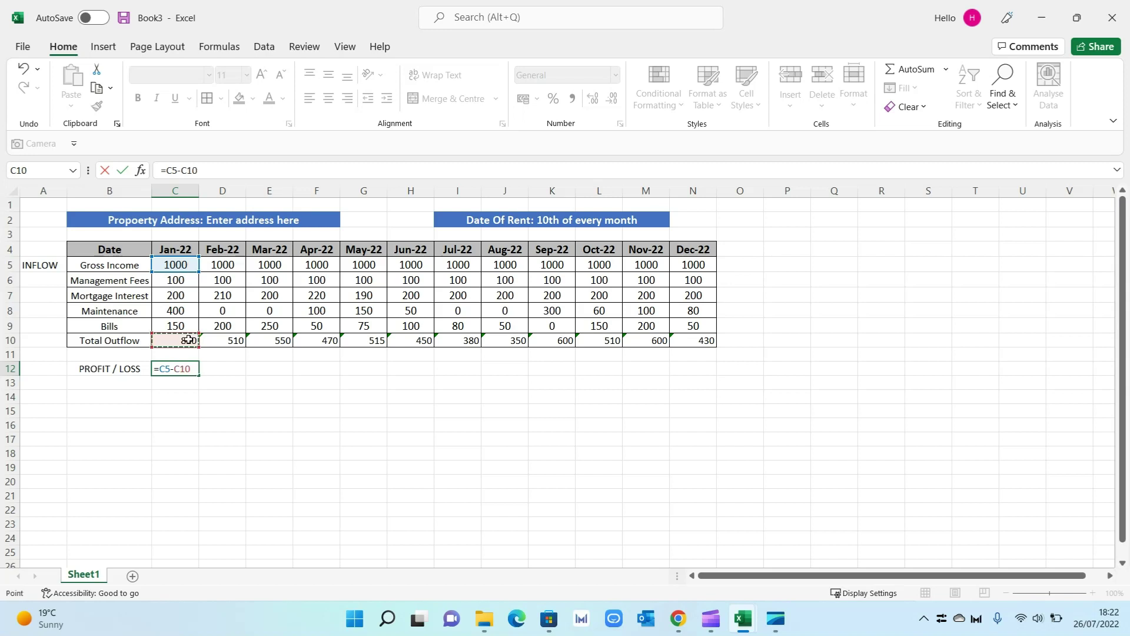
pyautogui.press('Return')
pyautogui.click(194, 371)
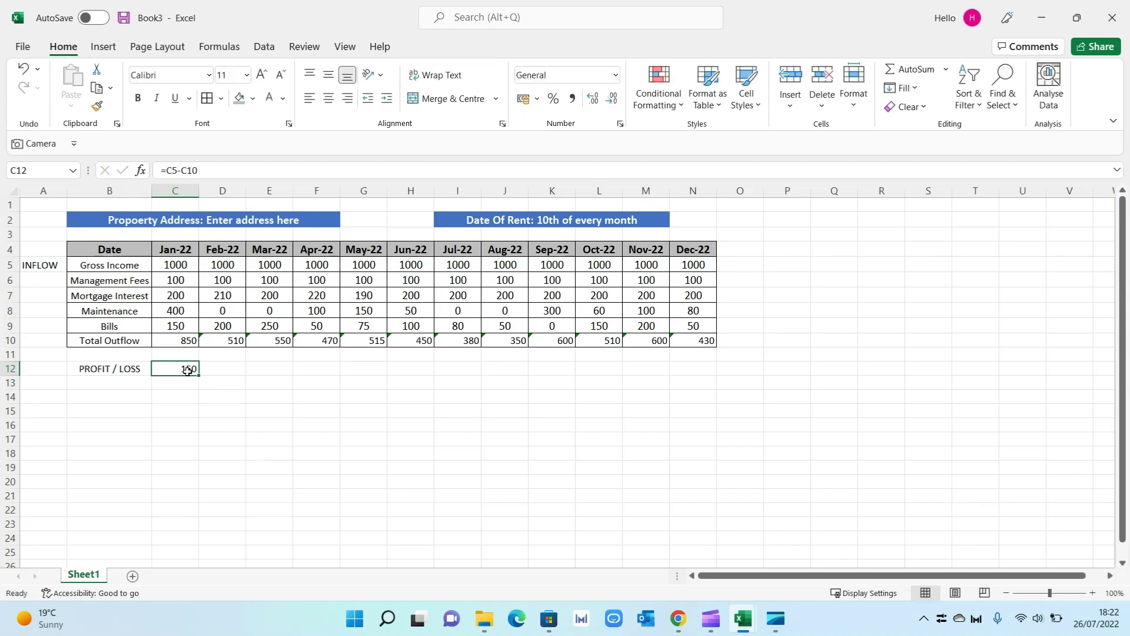
pyautogui.moveTo(198, 375); pyautogui.dragTo(698, 368)
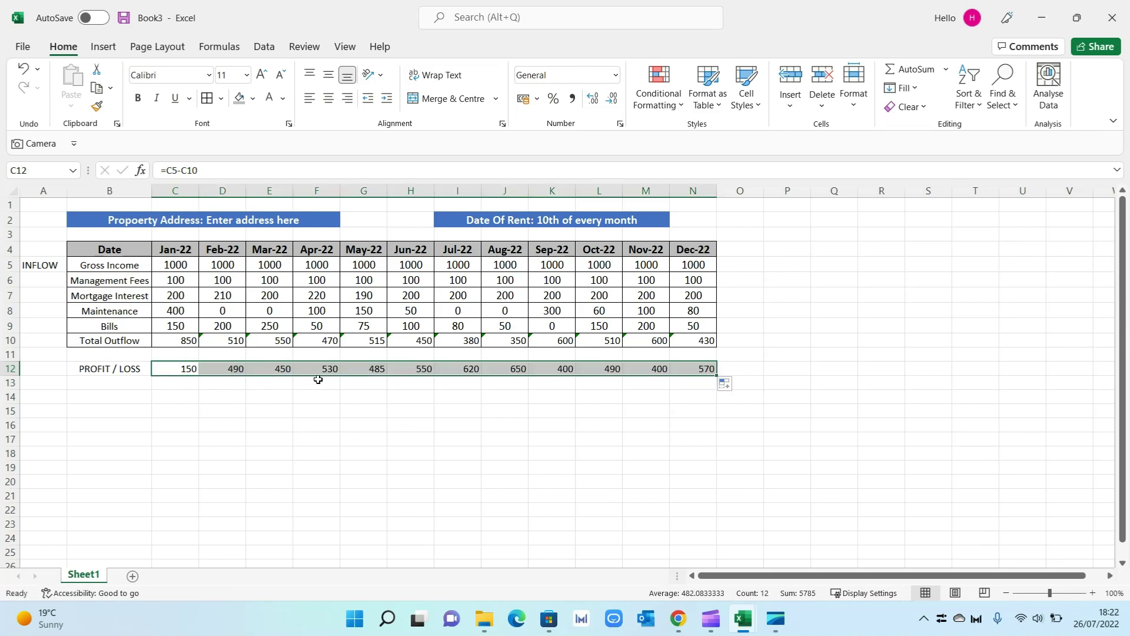
pyautogui.click(398, 411)
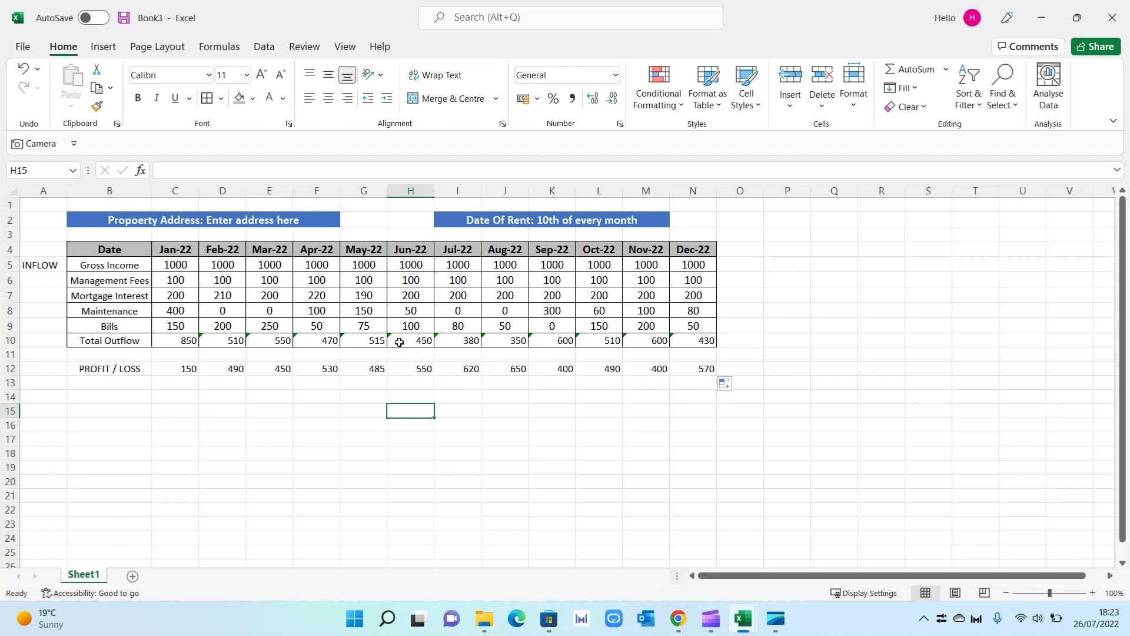
# - Enter OUTFLOW in A6, widen column A to fit, and select A6:A9
pyautogui.click(51, 281)
pyautogui.write('ou')
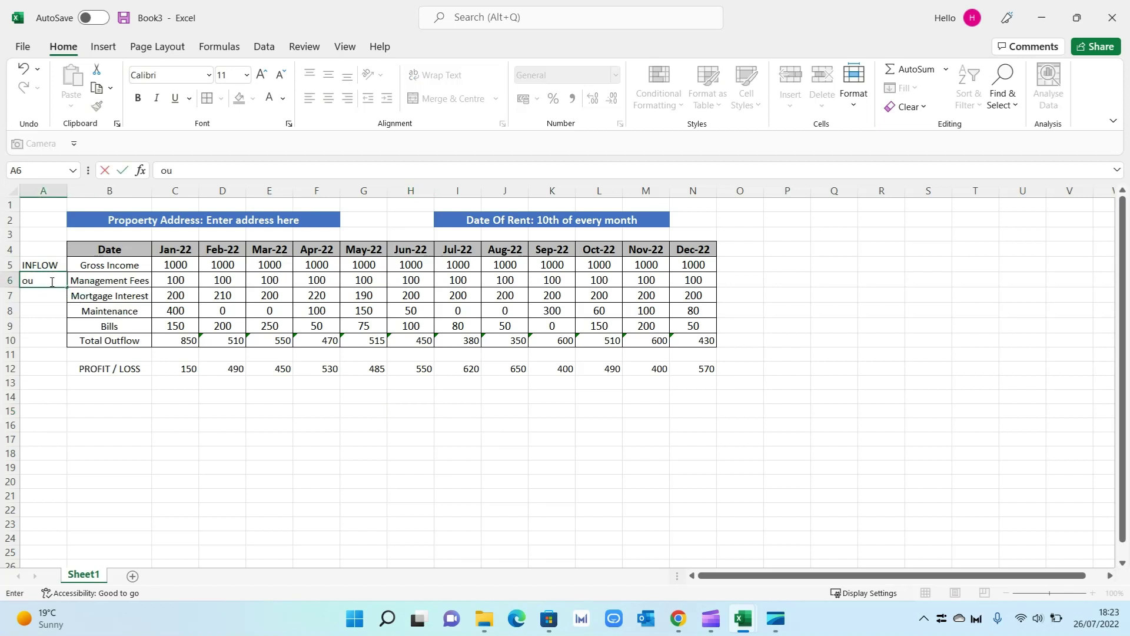
pyautogui.write('OUTFLOW')
pyautogui.click(47, 309)
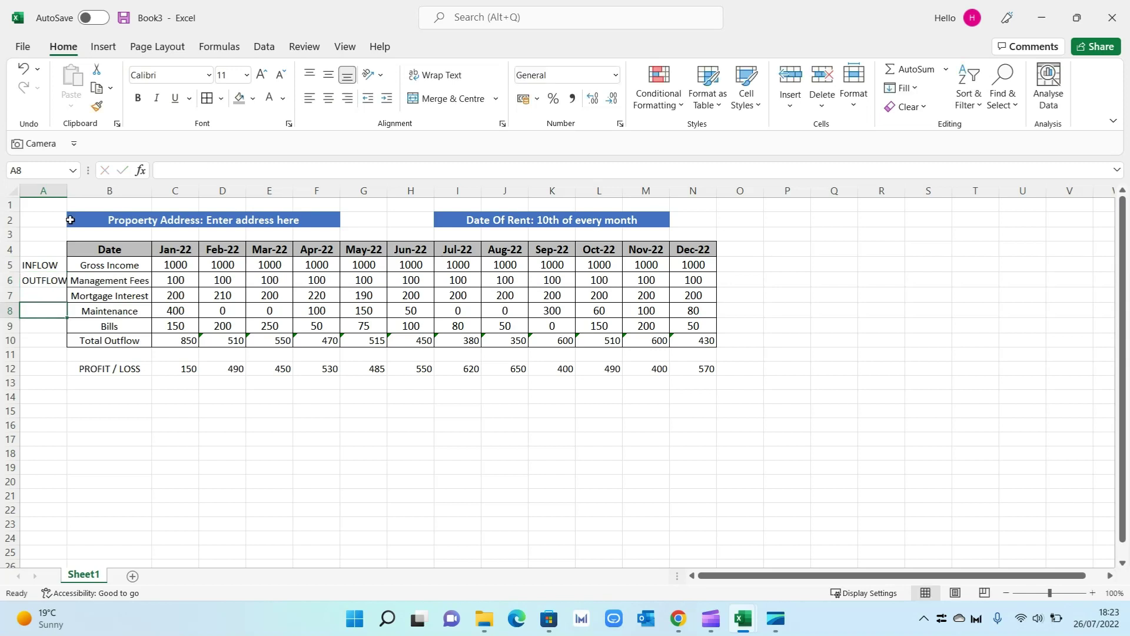
pyautogui.moveTo(67, 190); pyautogui.dragTo(75, 191)
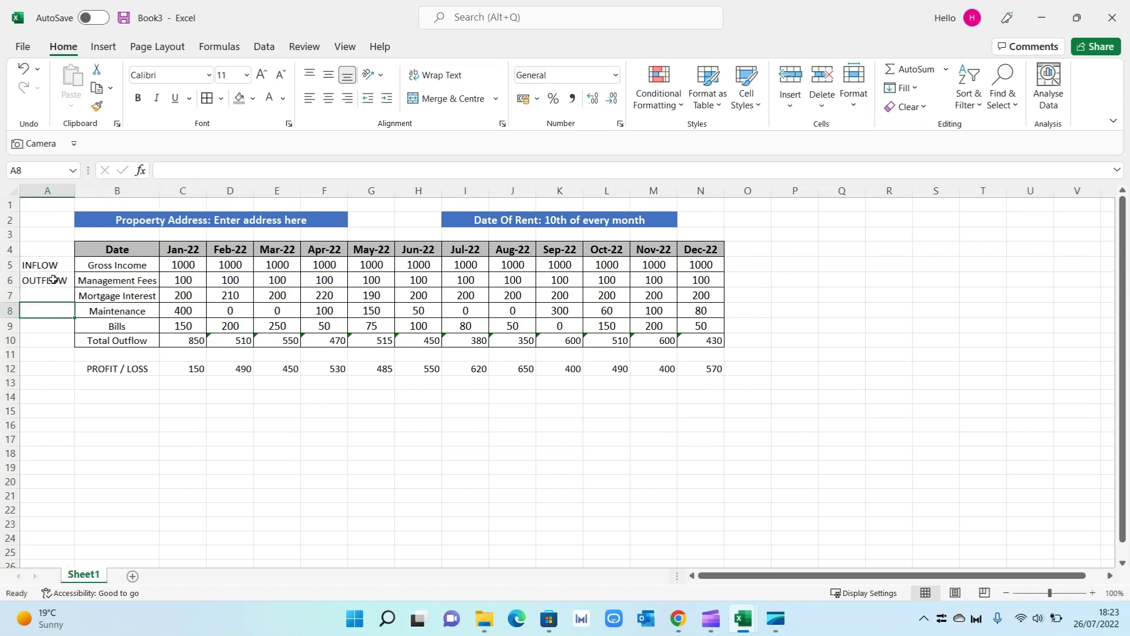
pyautogui.moveTo(53, 280); pyautogui.dragTo(53, 323)
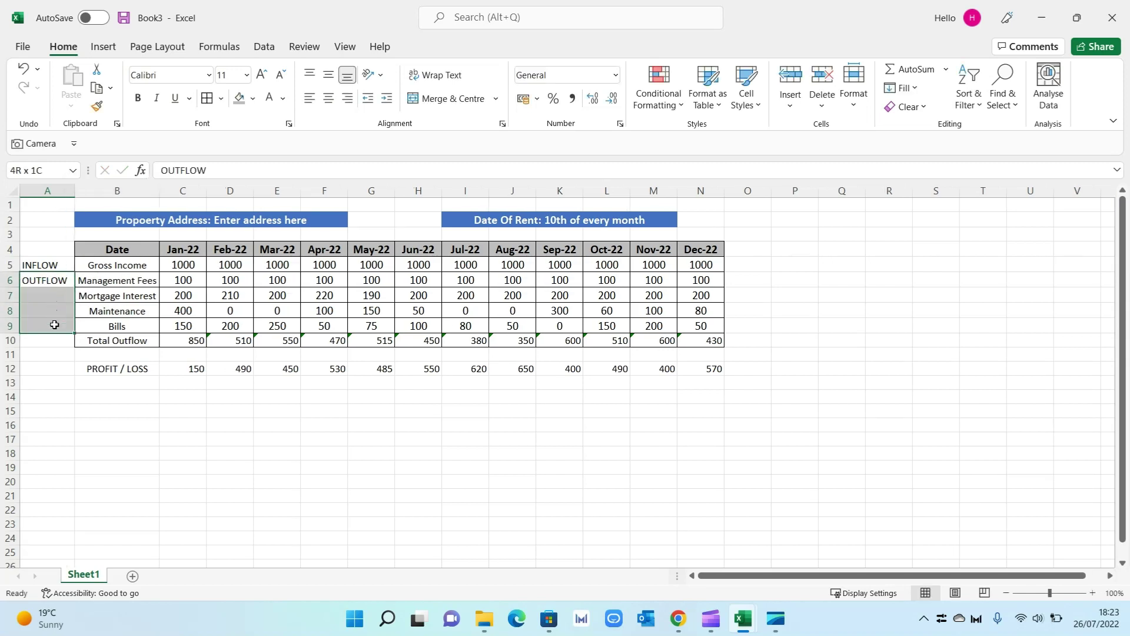
# - Merge A6:A9 for the OUTFLOW label, middle-aligned, and centre both INFLOW and OUTFLOW
pyautogui.click(452, 99)
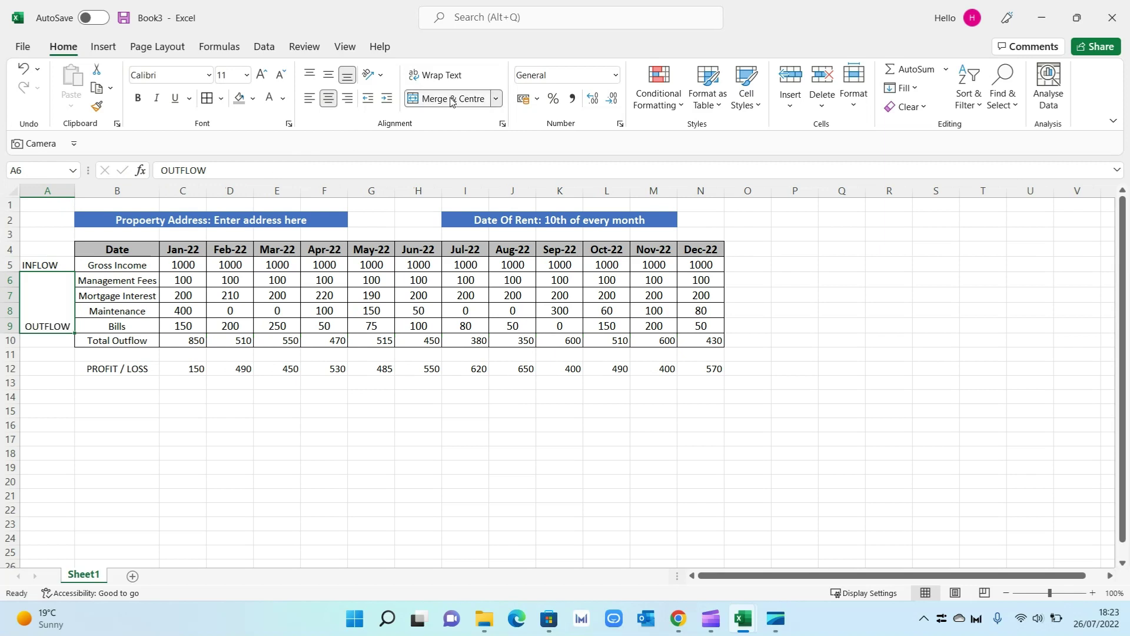
pyautogui.click(329, 75)
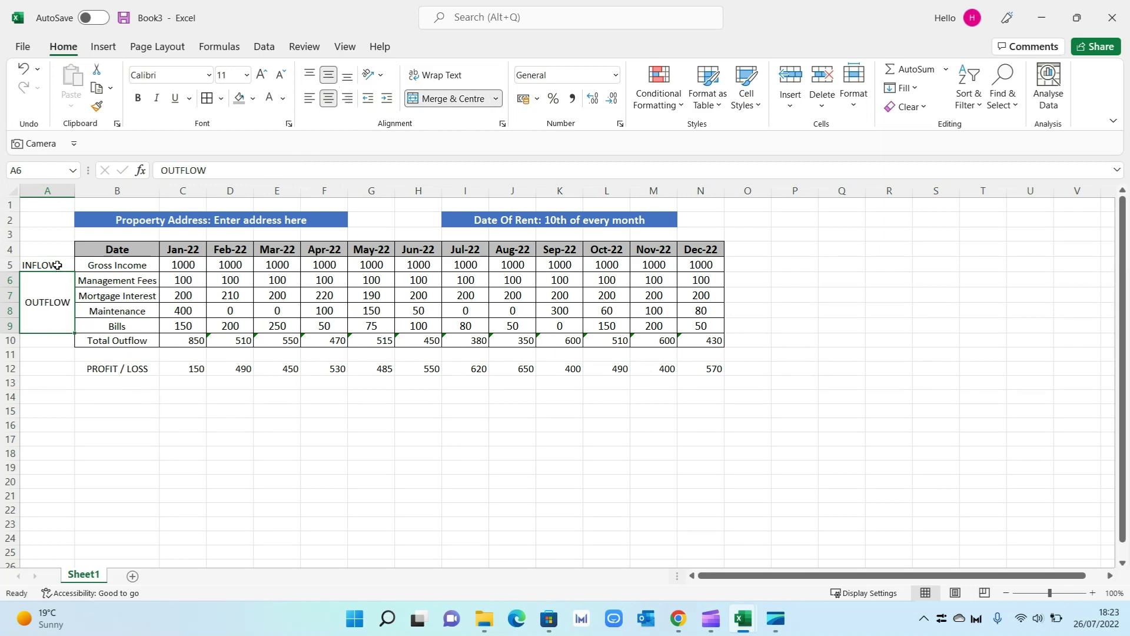
pyautogui.moveTo(58, 265); pyautogui.dragTo(56, 284)
pyautogui.click(329, 99)
pyautogui.click(183, 465)
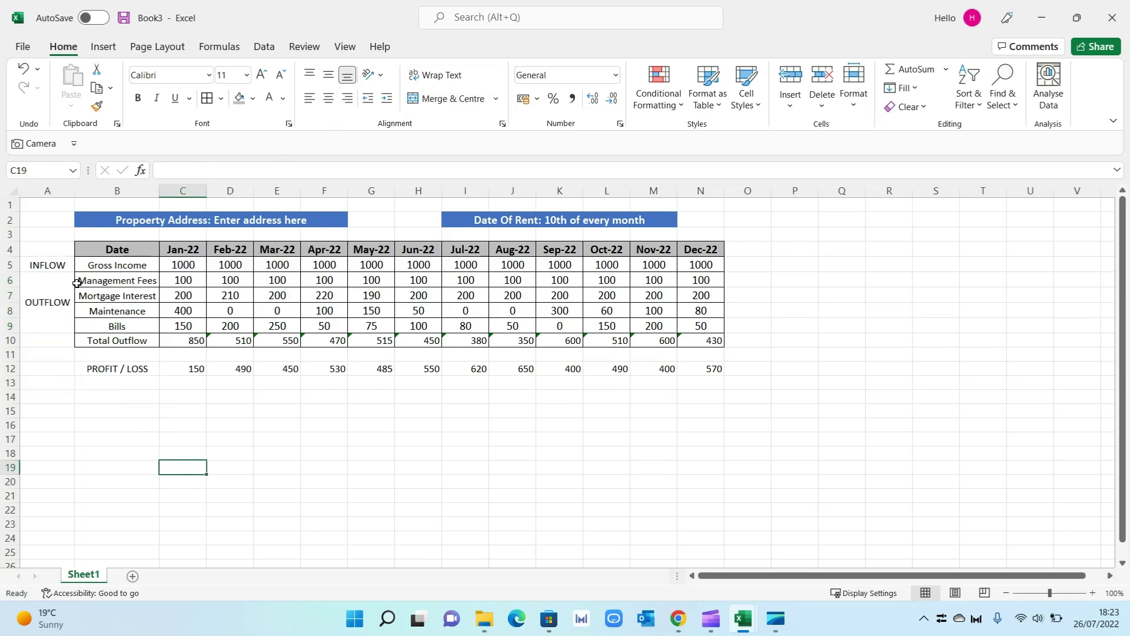
# - Fill the INFLOW cell light green and the merged OUTFLOW cell red with bold text
pyautogui.click(59, 264)
pyautogui.click(253, 101)
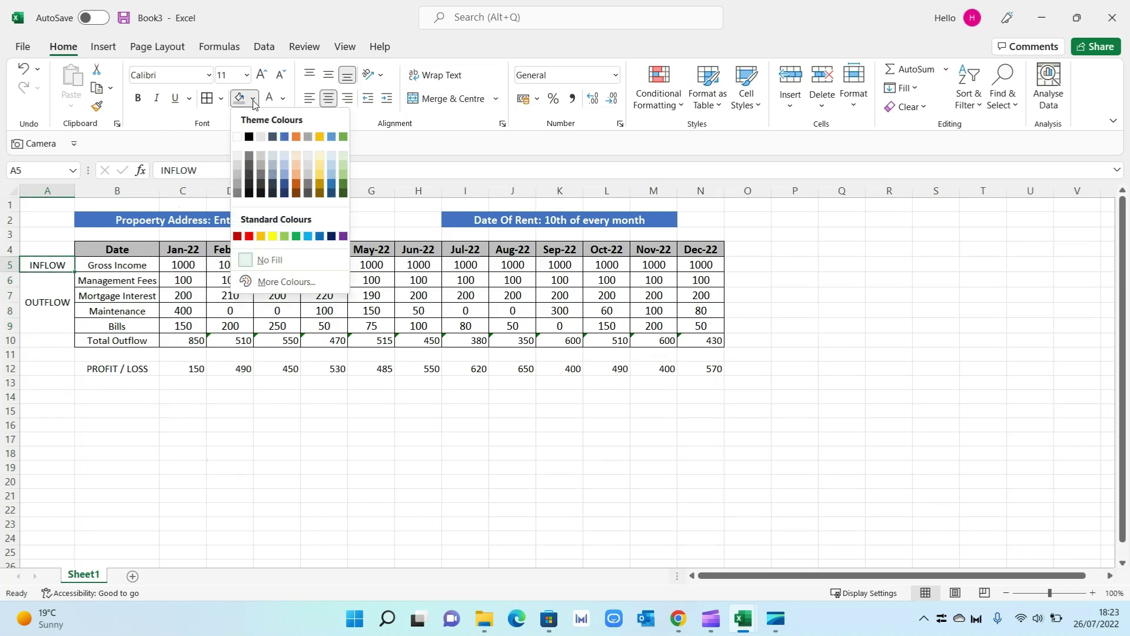
pyautogui.click(284, 236)
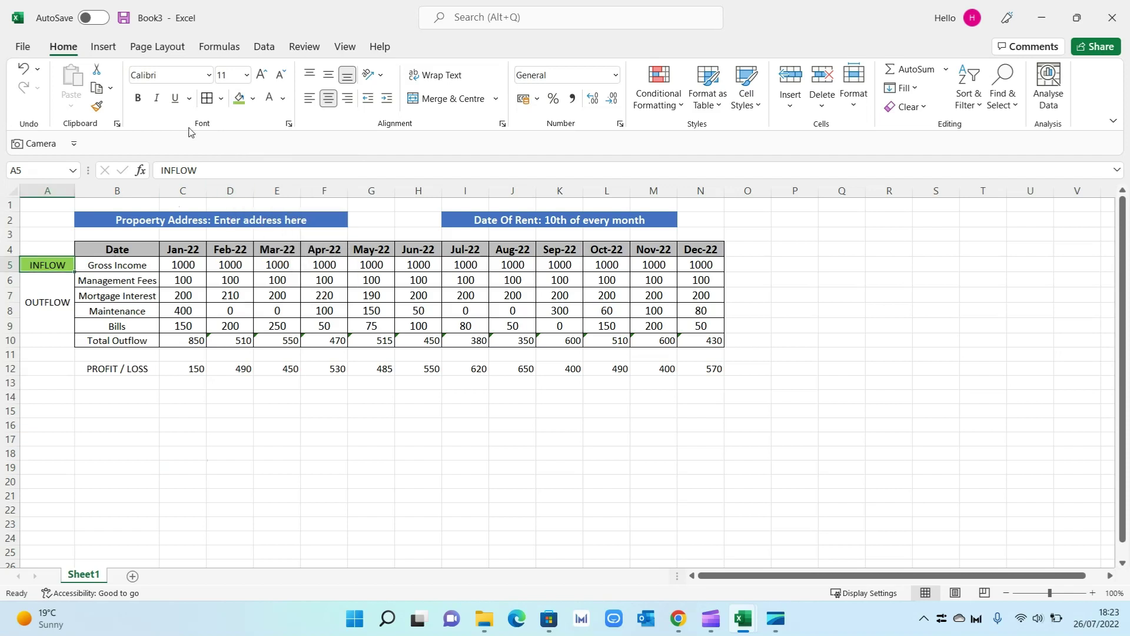
pyautogui.click(65, 322)
pyautogui.click(253, 100)
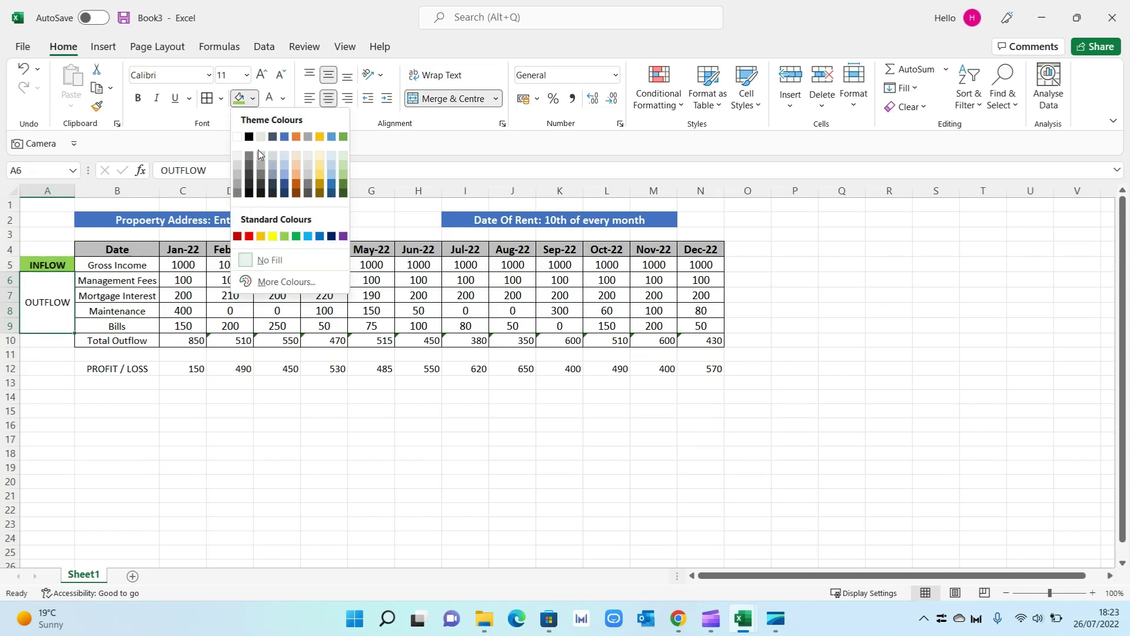
pyautogui.click(249, 236)
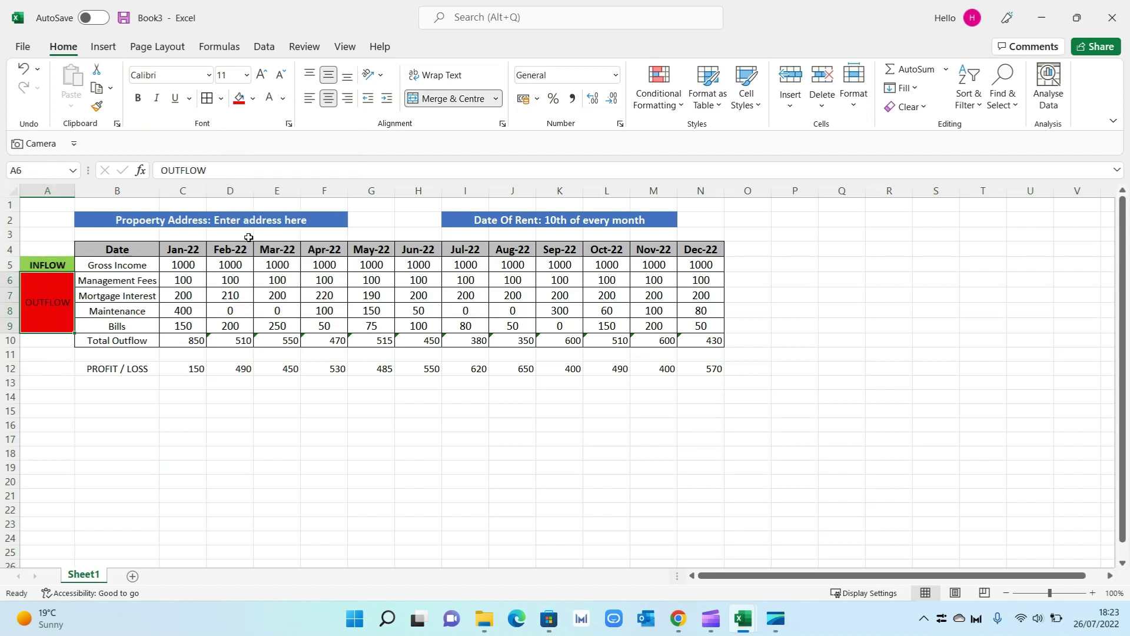
pyautogui.click(138, 99)
pyautogui.click(203, 443)
pyautogui.click(137, 268)
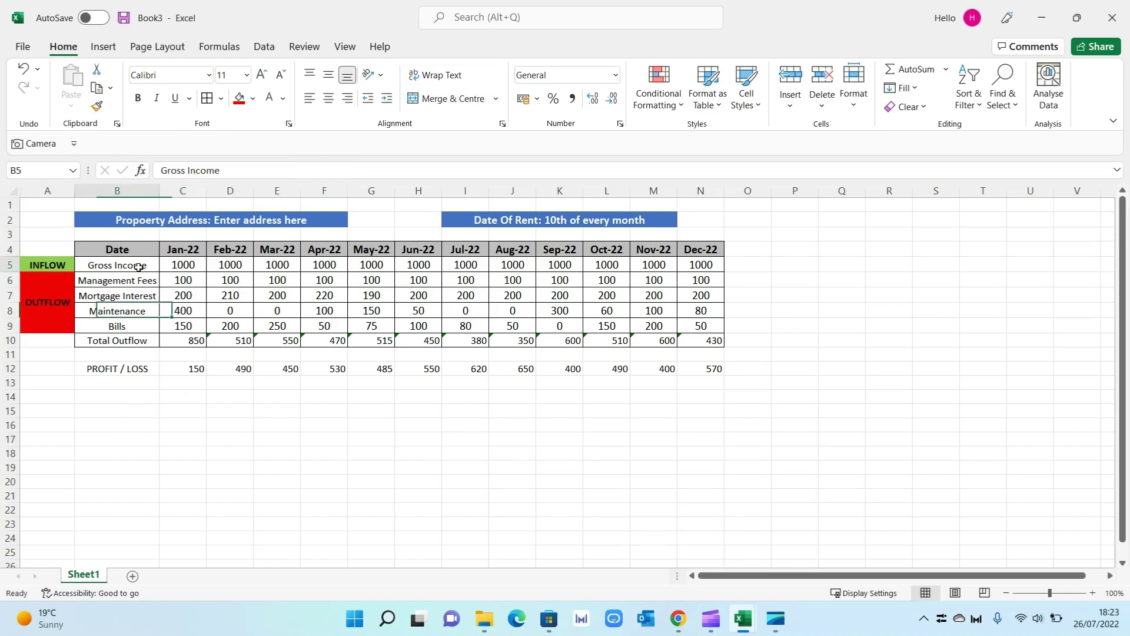
pyautogui.click(131, 427)
# - Fill the Total Outflow row B10:N10 red
pyautogui.moveTo(134, 340); pyautogui.dragTo(688, 341)
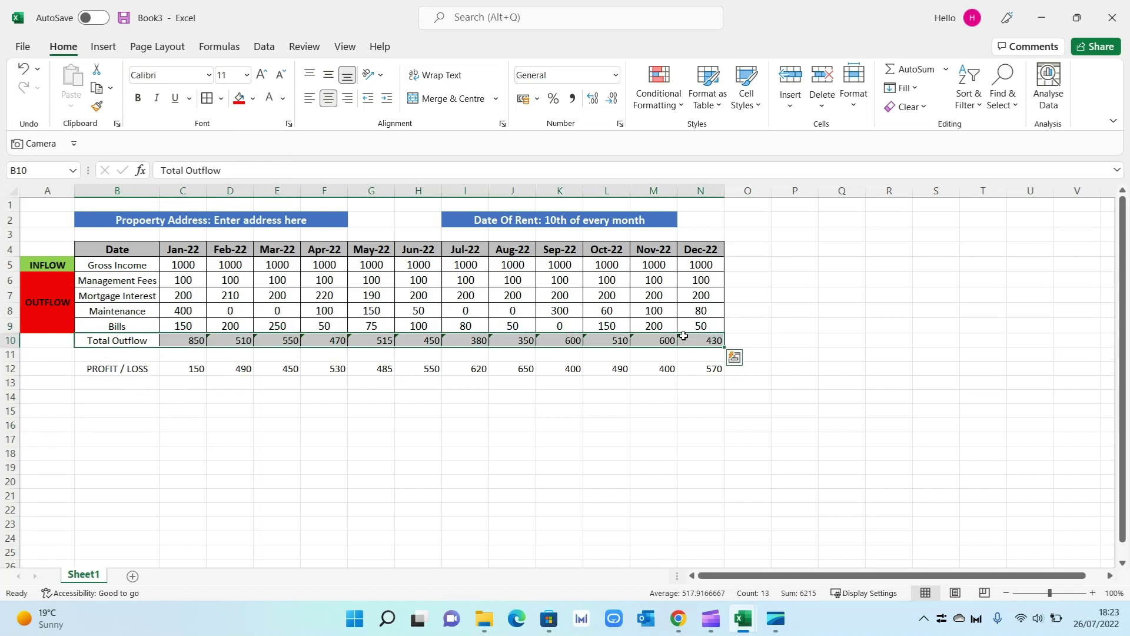
pyautogui.click(238, 99)
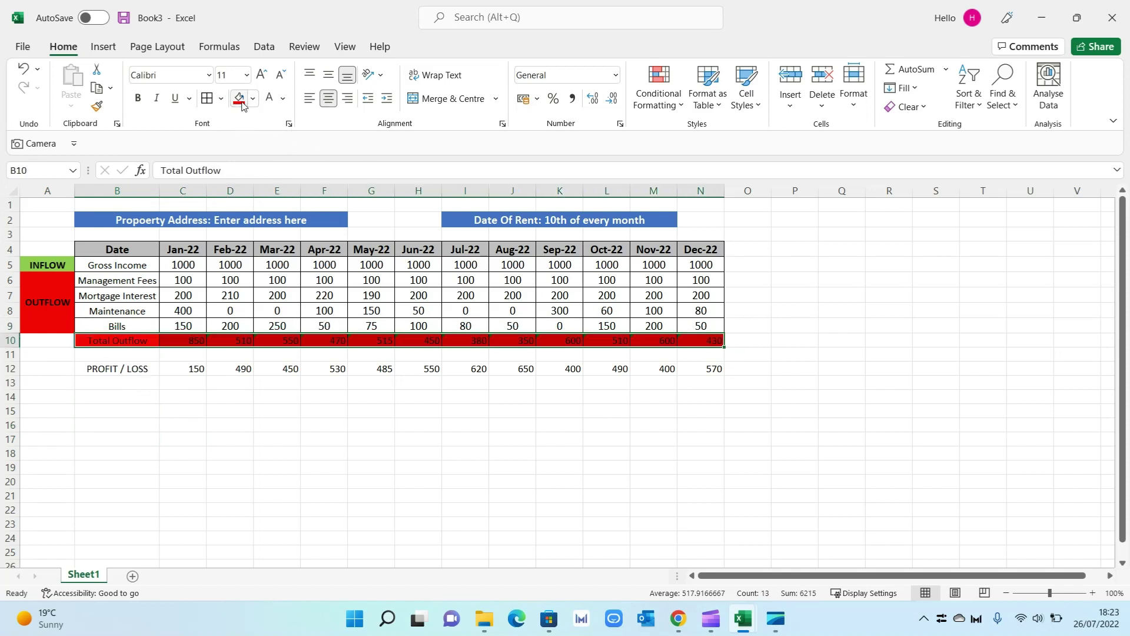
pyautogui.click(260, 409)
# - Give the PROFIT / LOSS row a green fill with bold, centred, size 12 text
pyautogui.moveTo(130, 366); pyautogui.dragTo(695, 370)
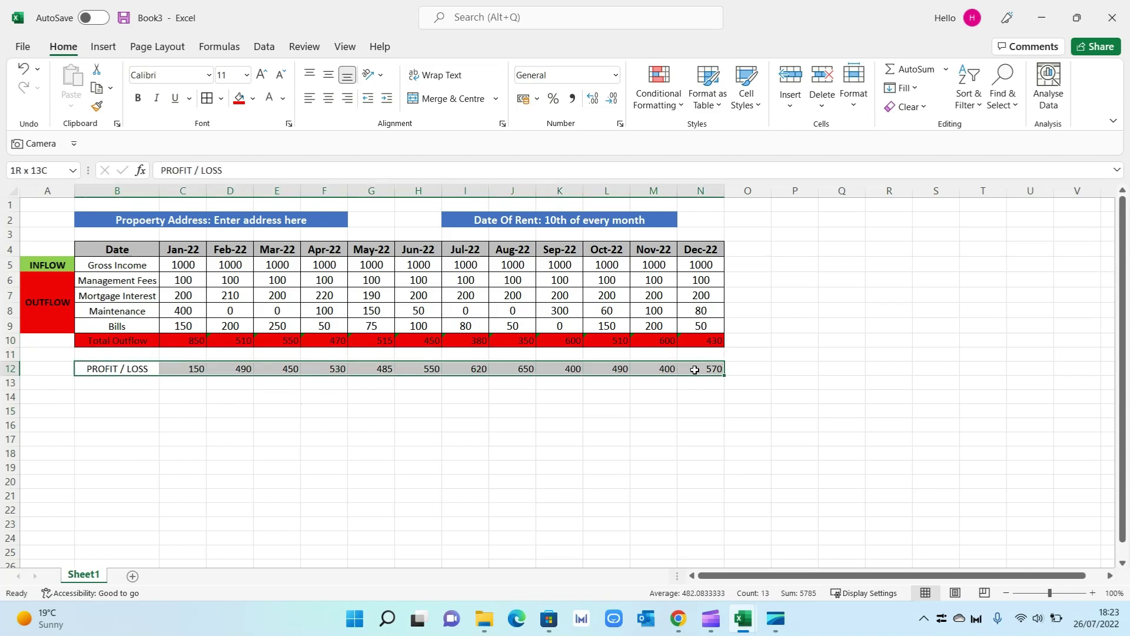
pyautogui.click(253, 99)
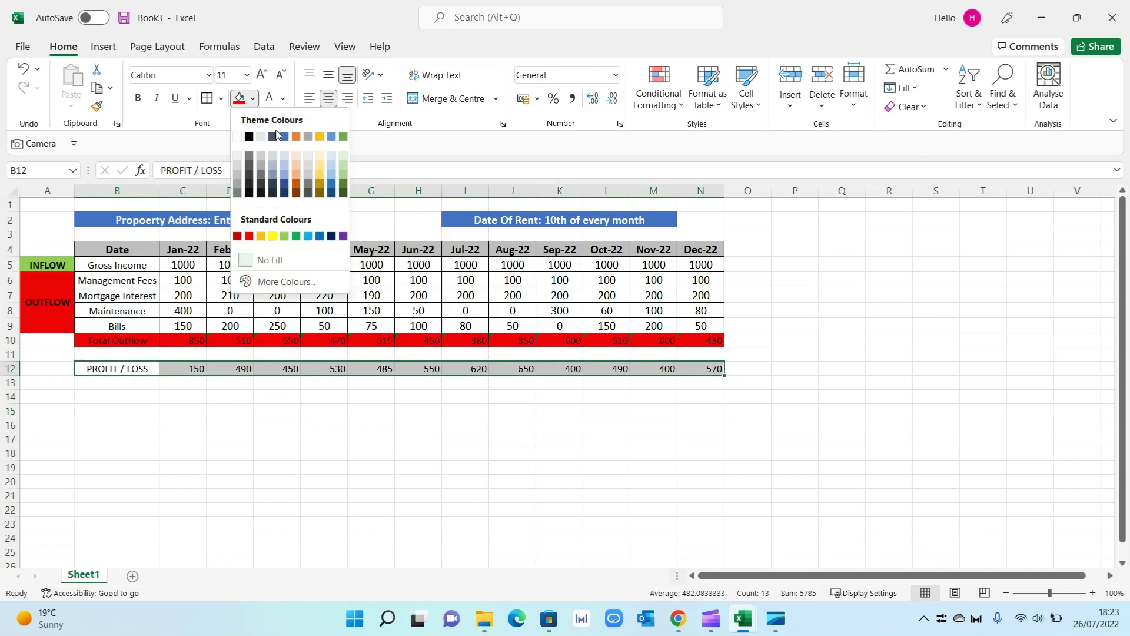
pyautogui.click(344, 138)
pyautogui.click(138, 98)
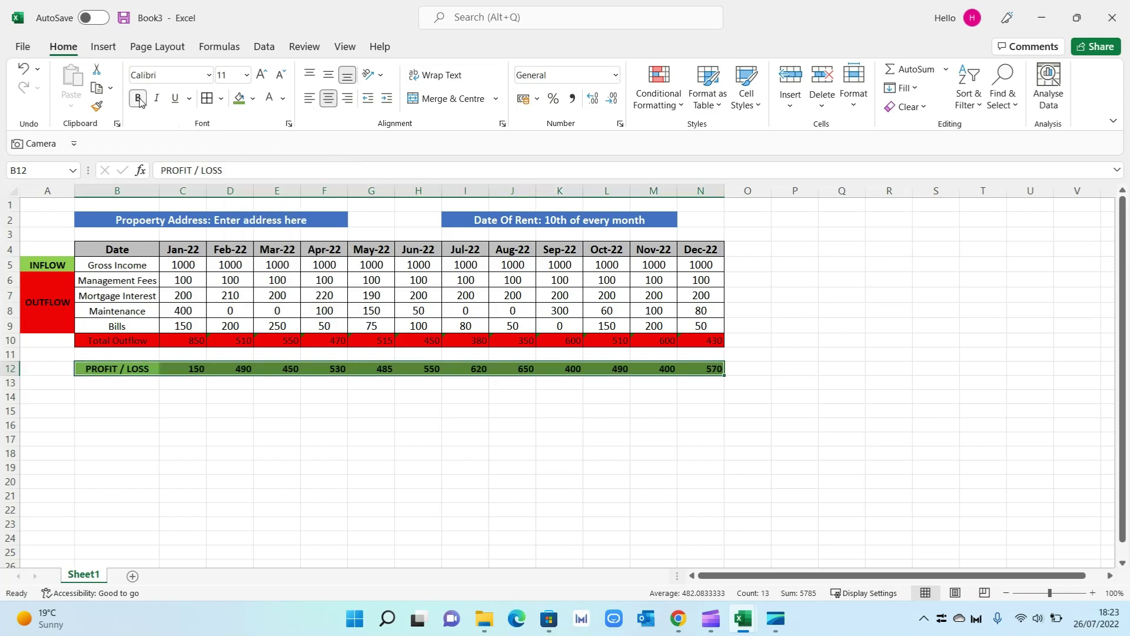
pyautogui.click(262, 78)
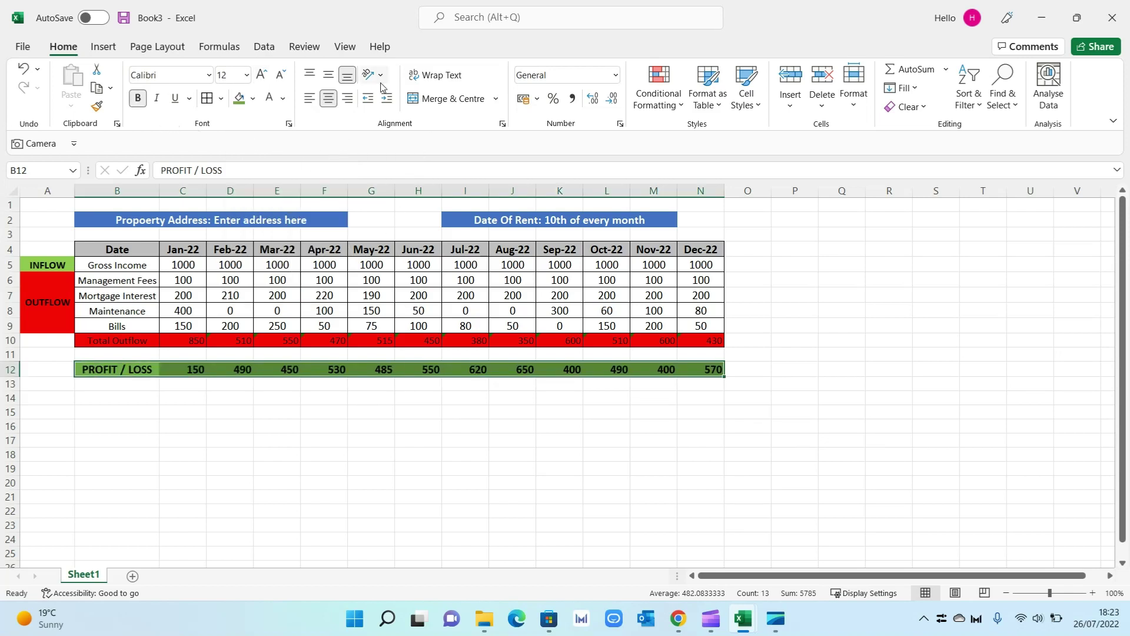
pyautogui.click(329, 97)
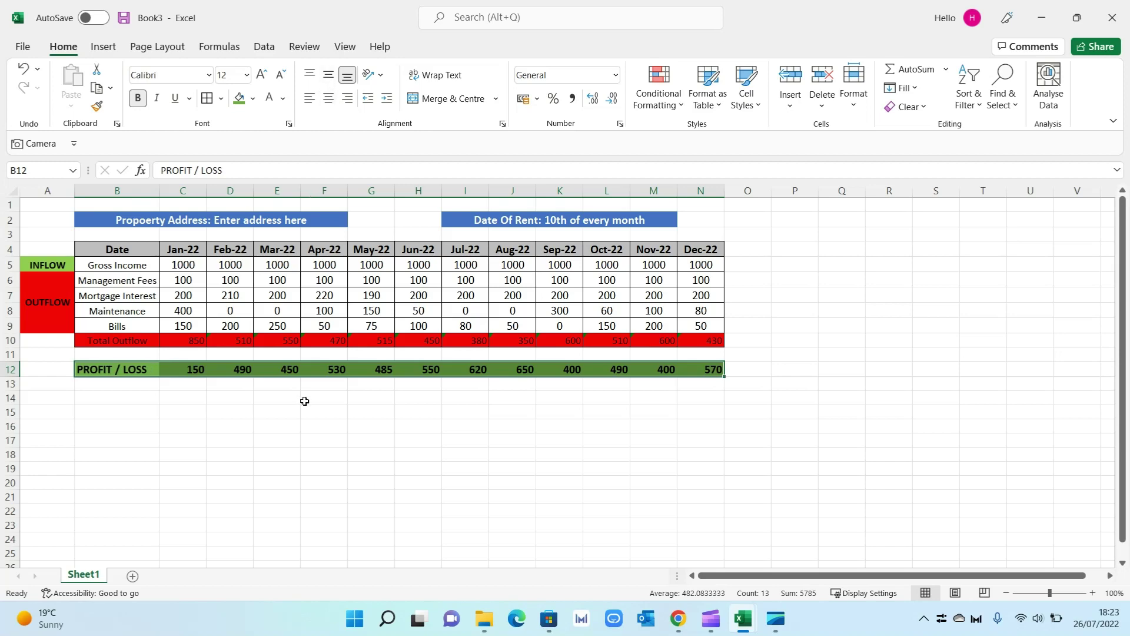
pyautogui.click(328, 99)
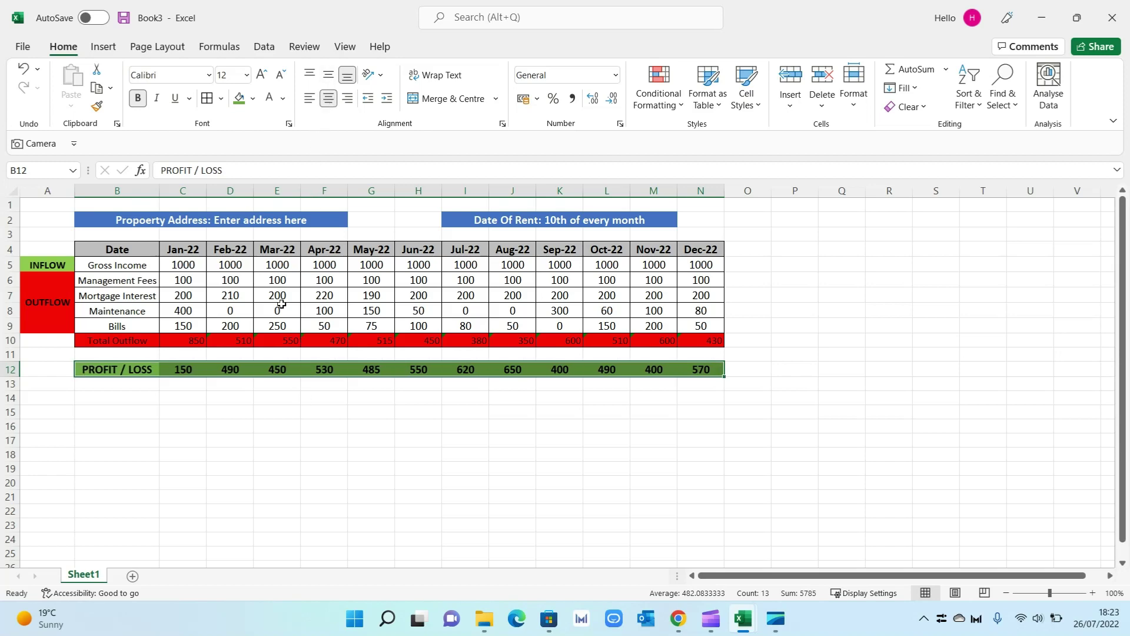
pyautogui.click(252, 468)
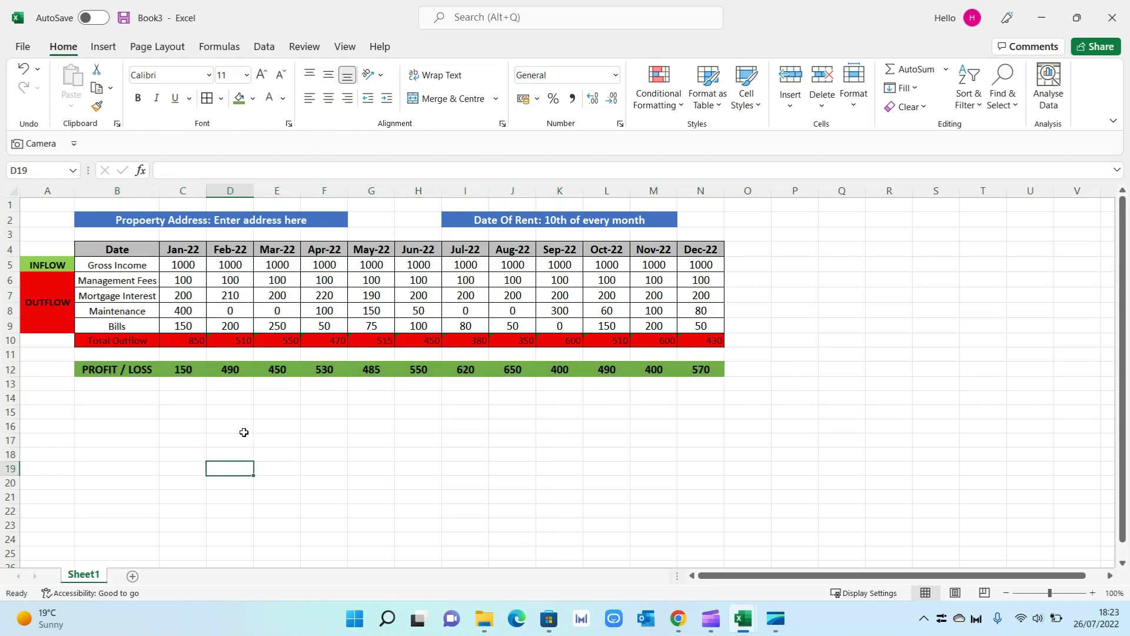
# - Enlarge the Total Outflow text to 12, middle- and left-aligned, and narrow column O
pyautogui.moveTo(143, 335); pyautogui.dragTo(715, 341)
pyautogui.click(261, 74)
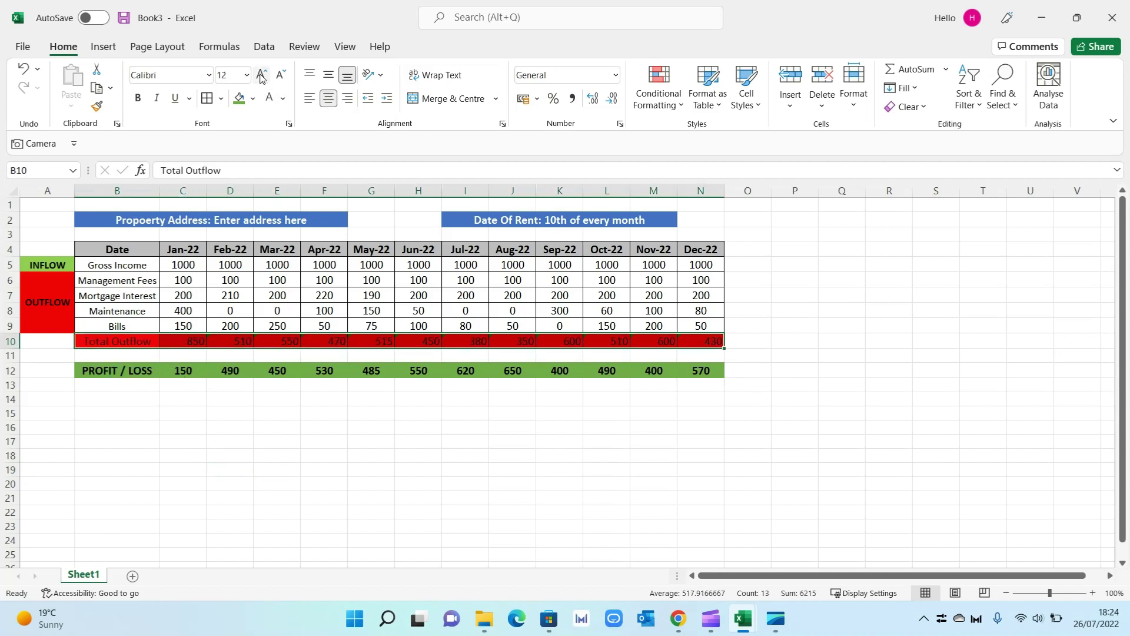
pyautogui.click(328, 75)
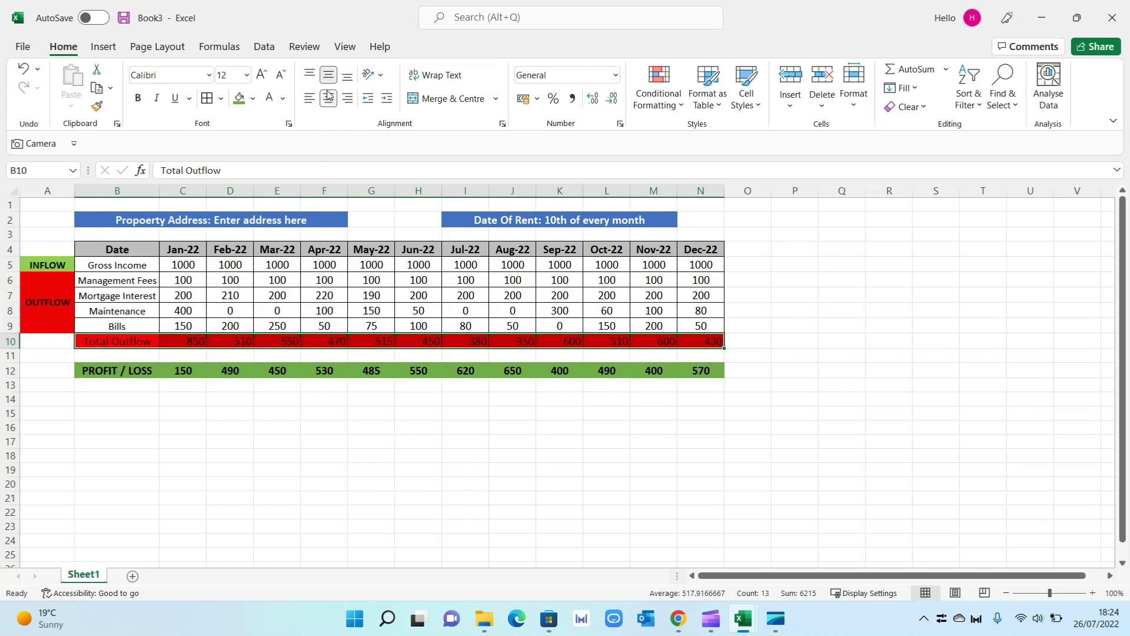
pyautogui.click(328, 98)
pyautogui.click(165, 417)
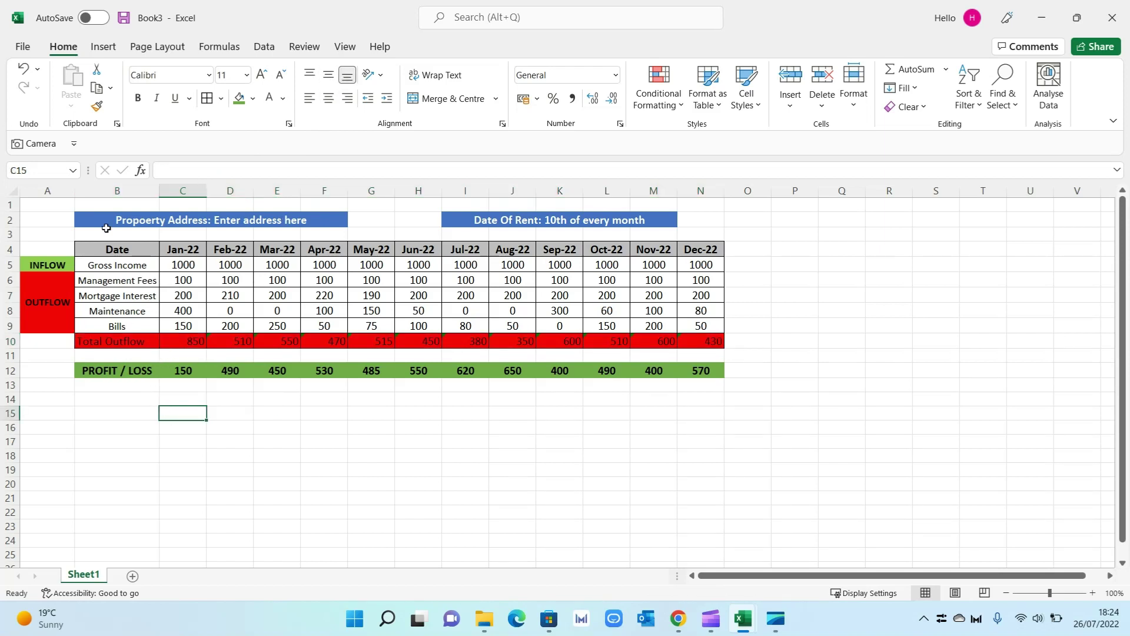
pyautogui.moveTo(58, 256); pyautogui.dragTo(63, 303)
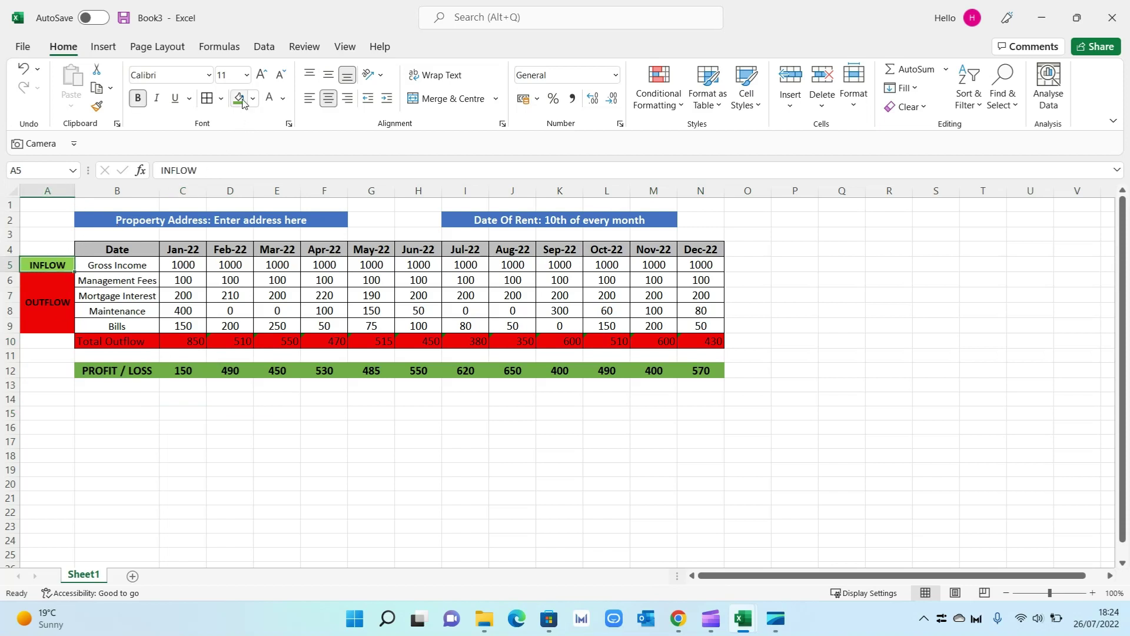
pyautogui.click(227, 498)
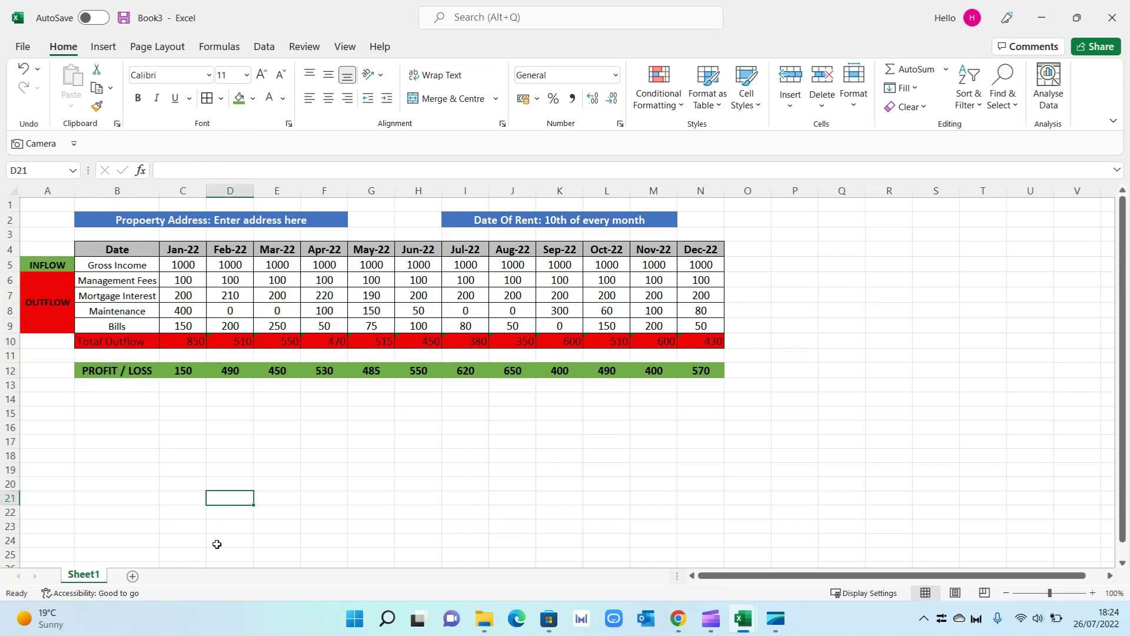
pyautogui.moveTo(766, 192); pyautogui.dragTo(741, 193)
# - Head P4 'Total' and fill =SUM(C5:N5) from P5 down to P10, centred
pyautogui.click(767, 250)
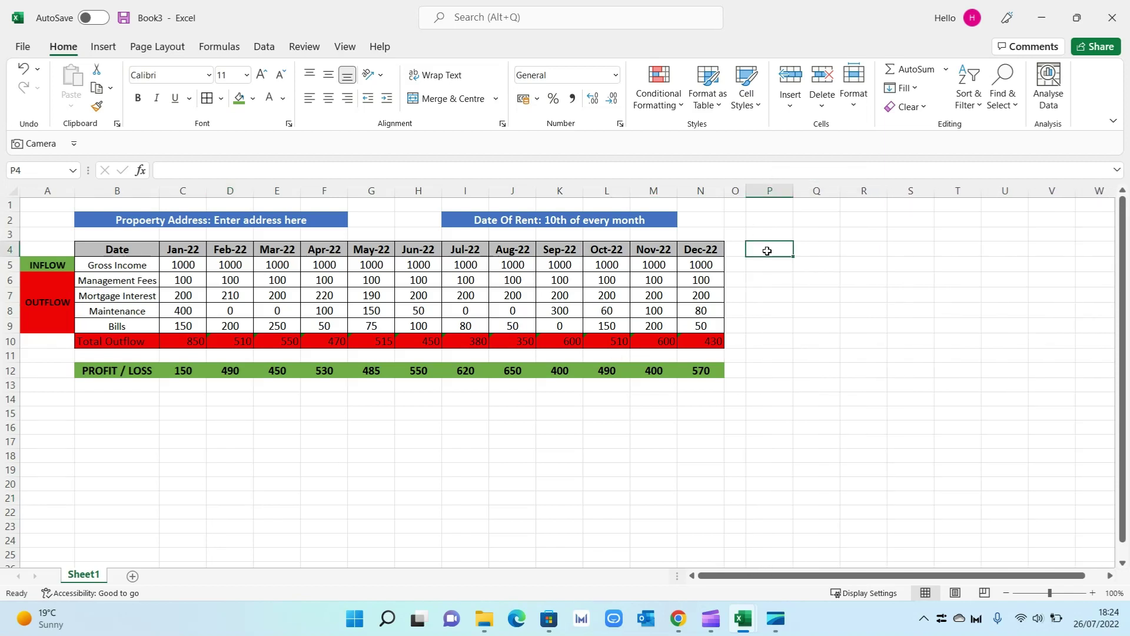
pyautogui.write('Total')
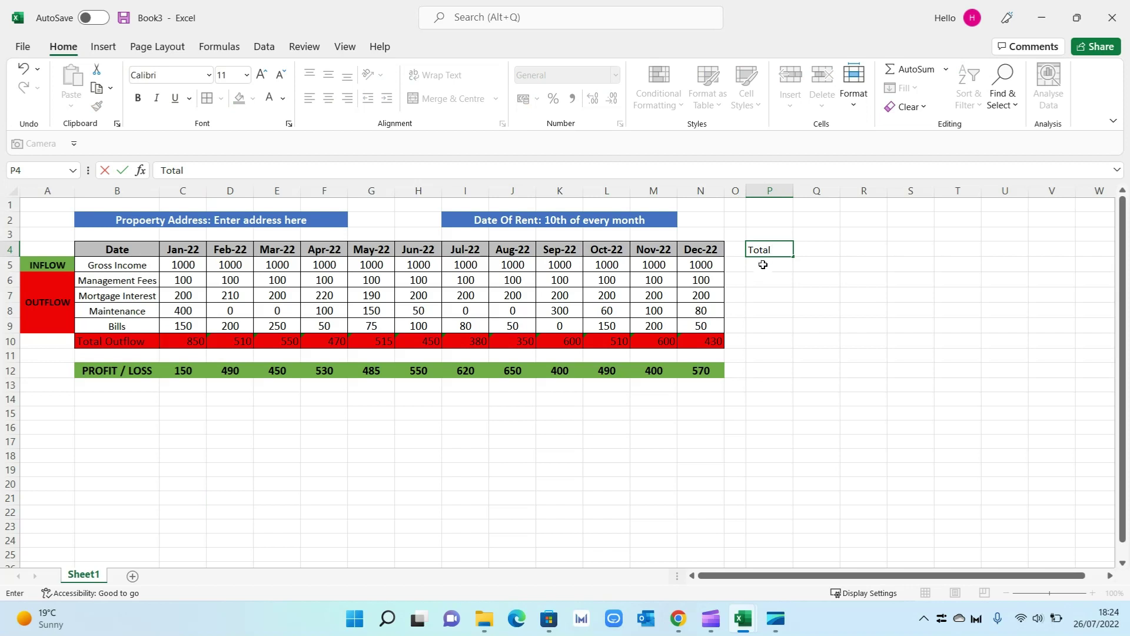
pyautogui.click(765, 268)
pyautogui.write('=sum(')
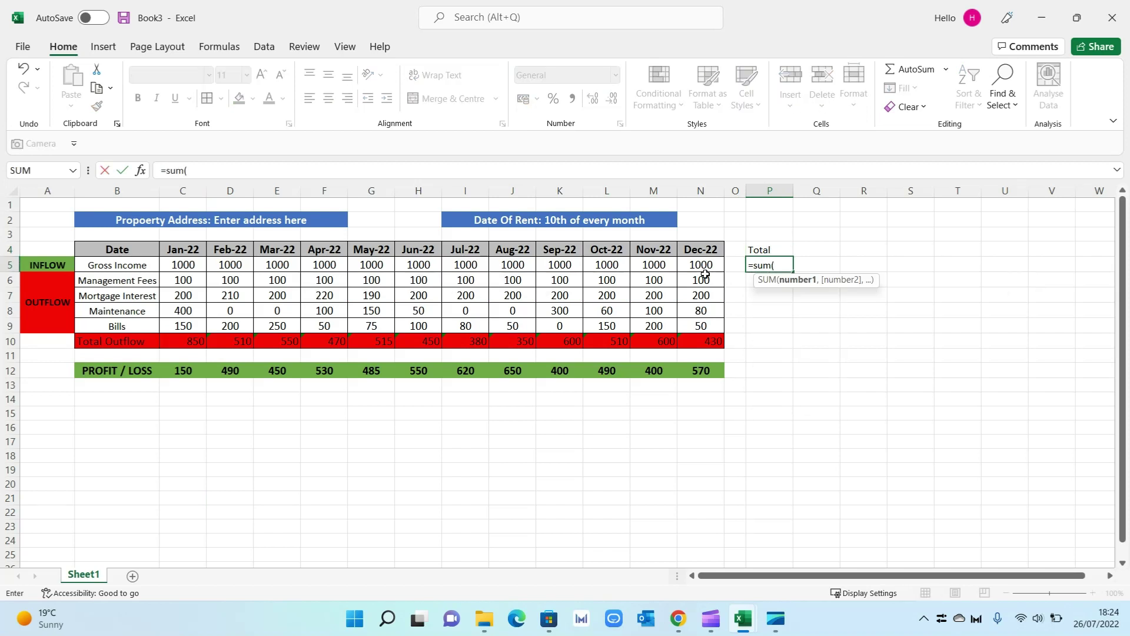
pyautogui.moveTo(190, 269); pyautogui.dragTo(689, 266)
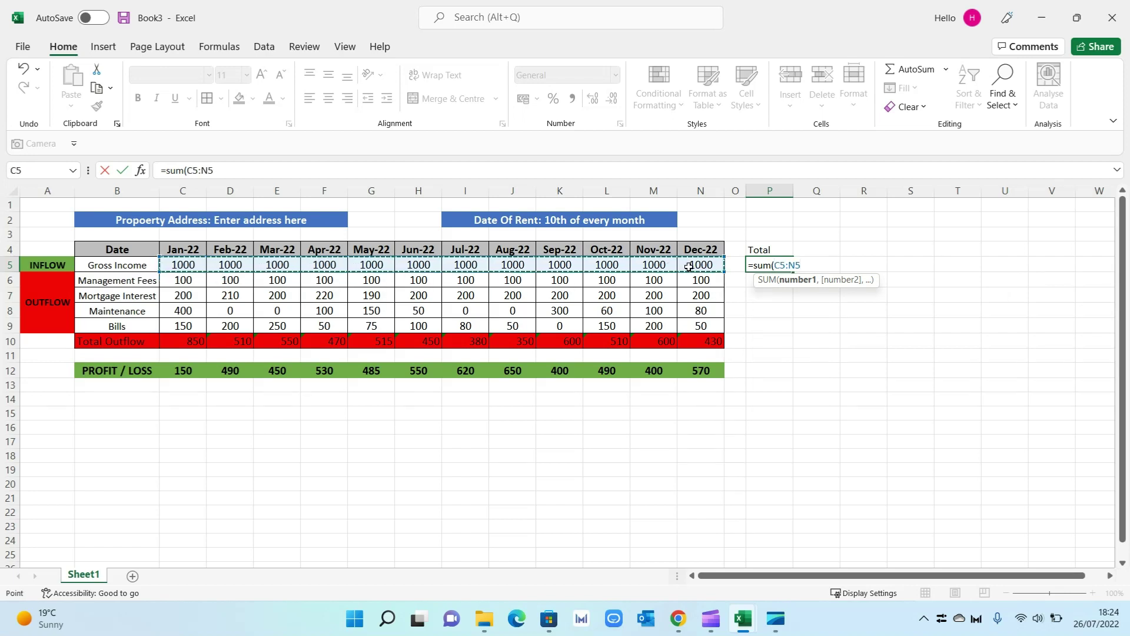
pyautogui.press('Return')
pyautogui.click(780, 266)
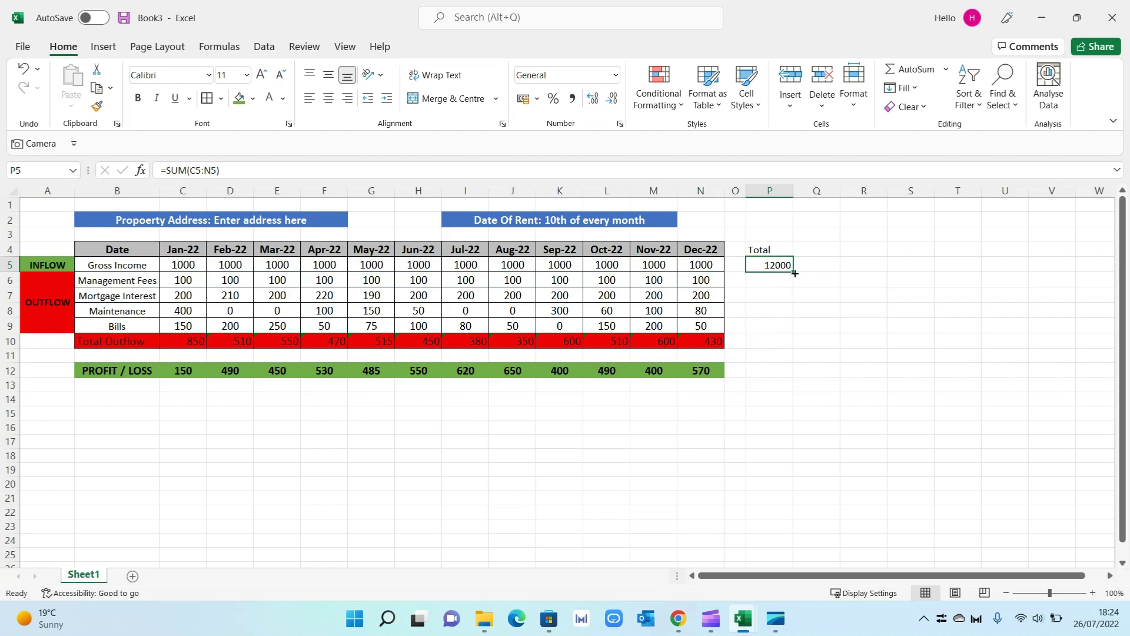
pyautogui.moveTo(795, 272); pyautogui.dragTo(794, 340)
pyautogui.moveTo(794, 342); pyautogui.dragTo(794, 342)
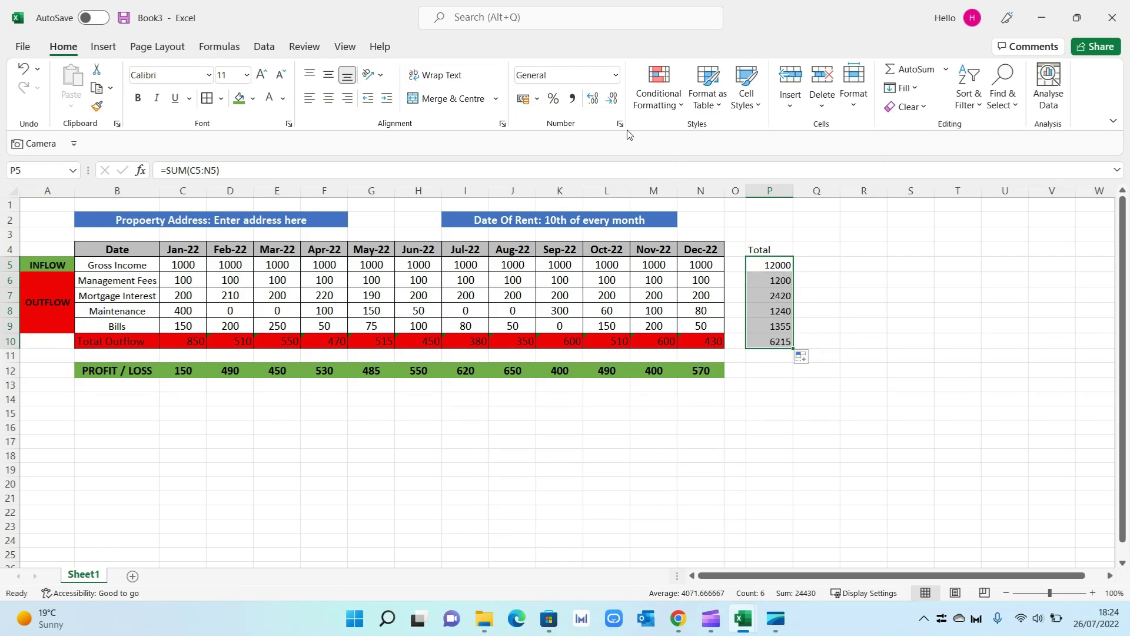
pyautogui.click(328, 100)
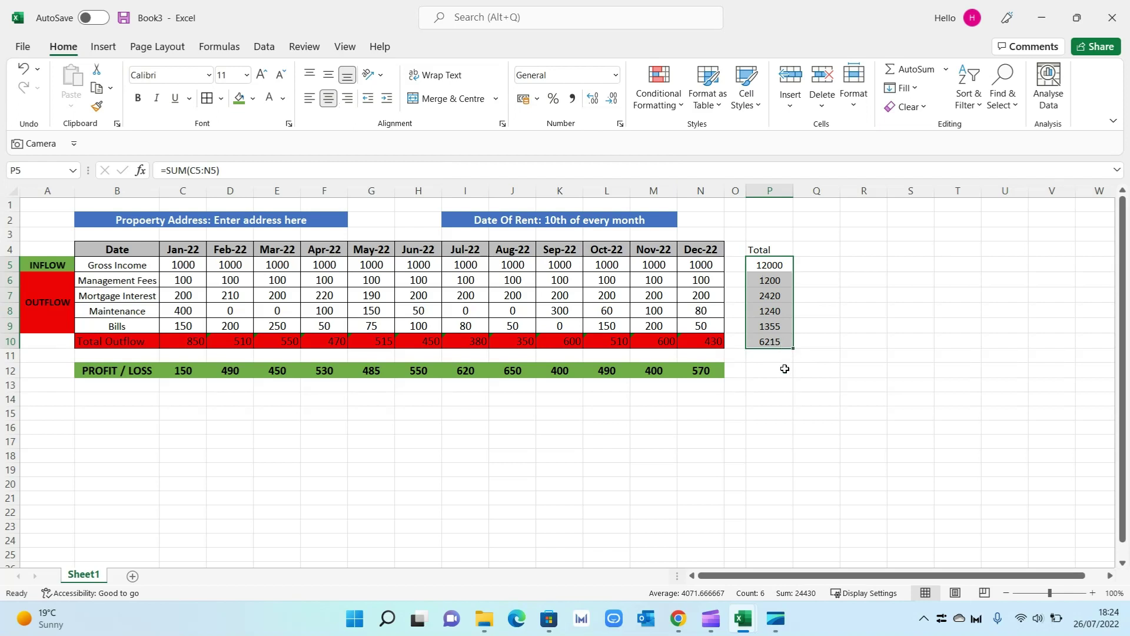
# - Copy the P10 total formula into P12 to get the 5785 profit total
pyautogui.click(776, 342)
pyautogui.hotkey('ctrl', 'c')
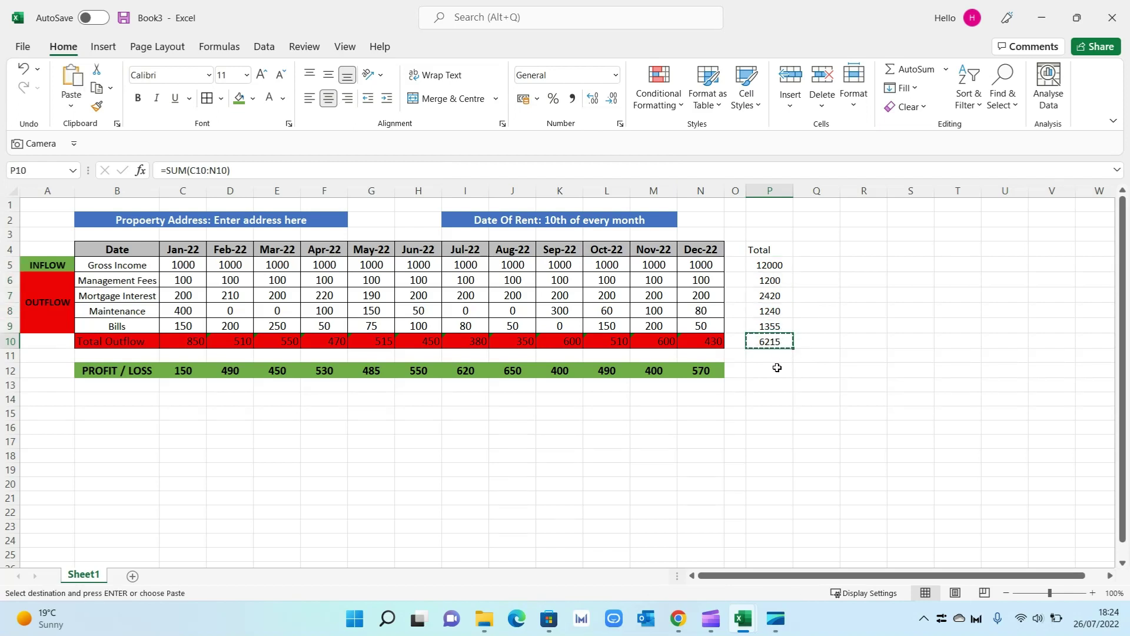
pyautogui.click(776, 371)
pyautogui.hotkey('ctrl', 'v')
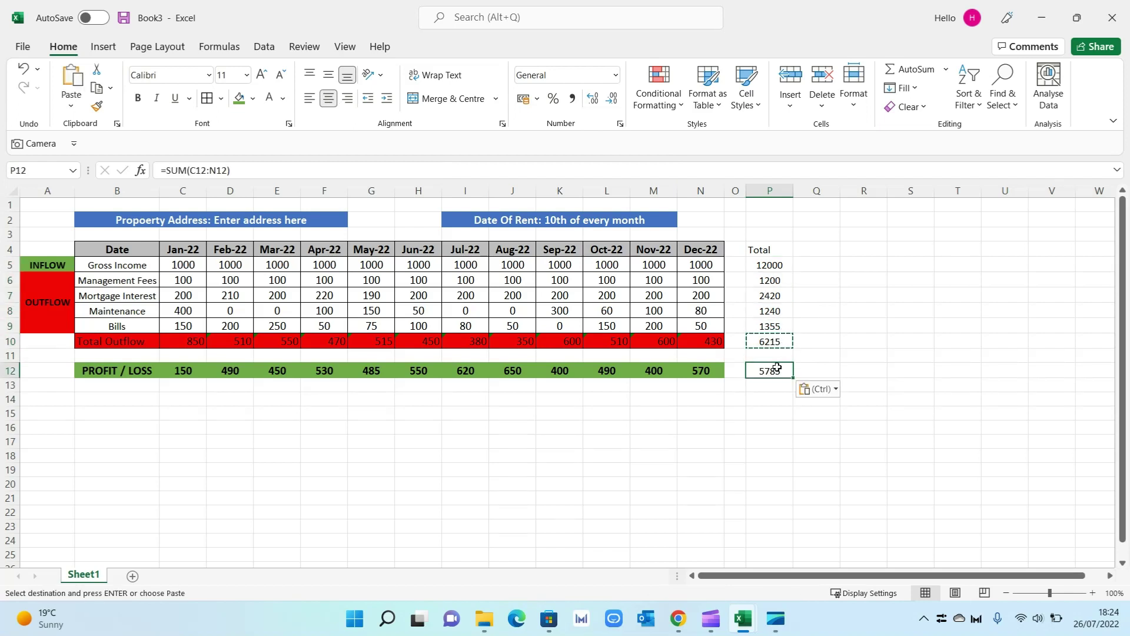
pyautogui.doubleClick(777, 370)
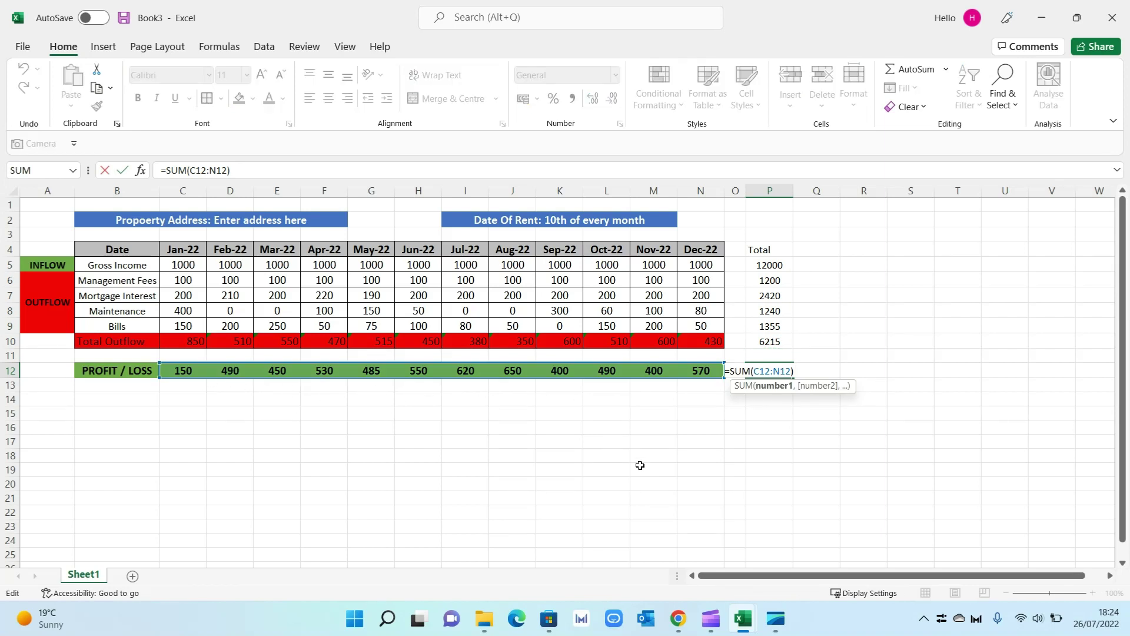
pyautogui.press('Return')
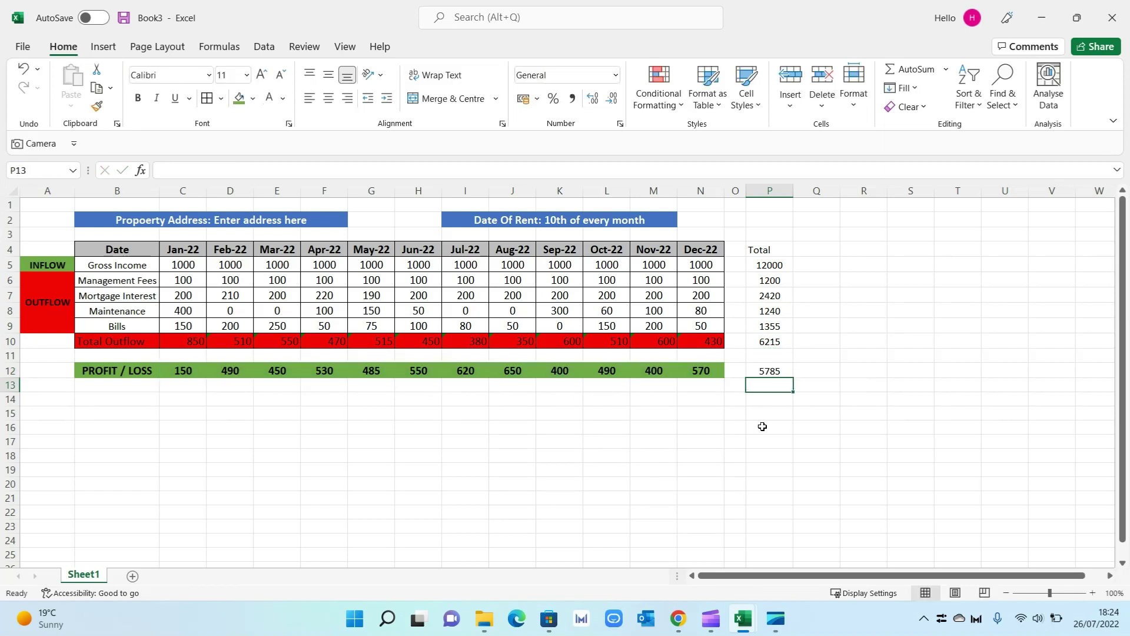
# - Copy the green profit formatting to P12 and the red outflow formatting to P10
pyautogui.click(707, 370)
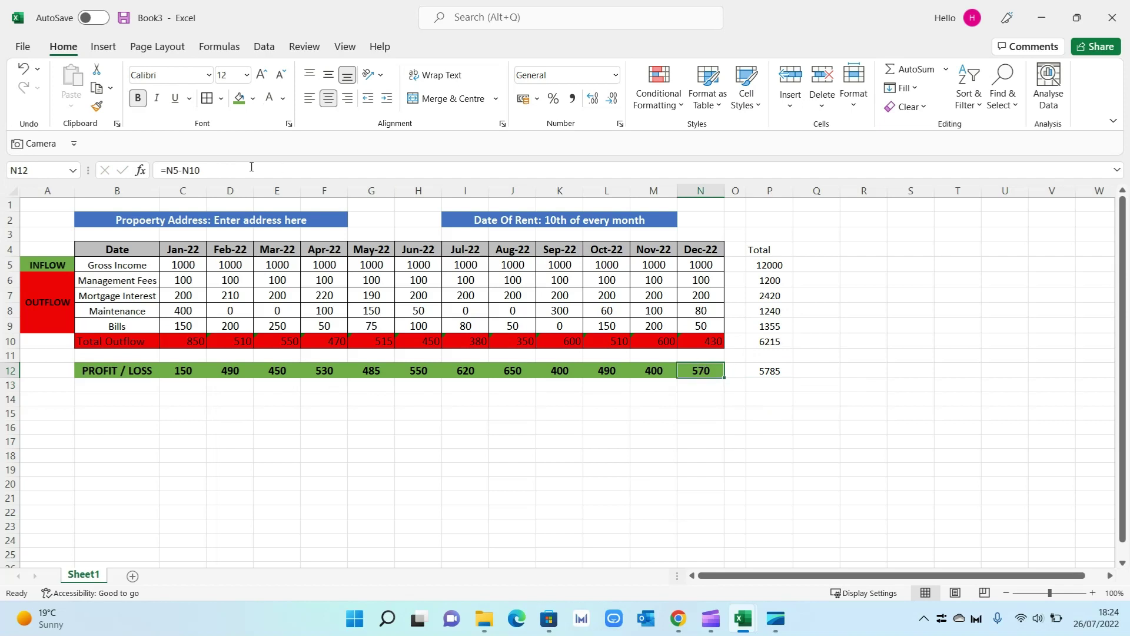
pyautogui.click(97, 106)
pyautogui.click(762, 370)
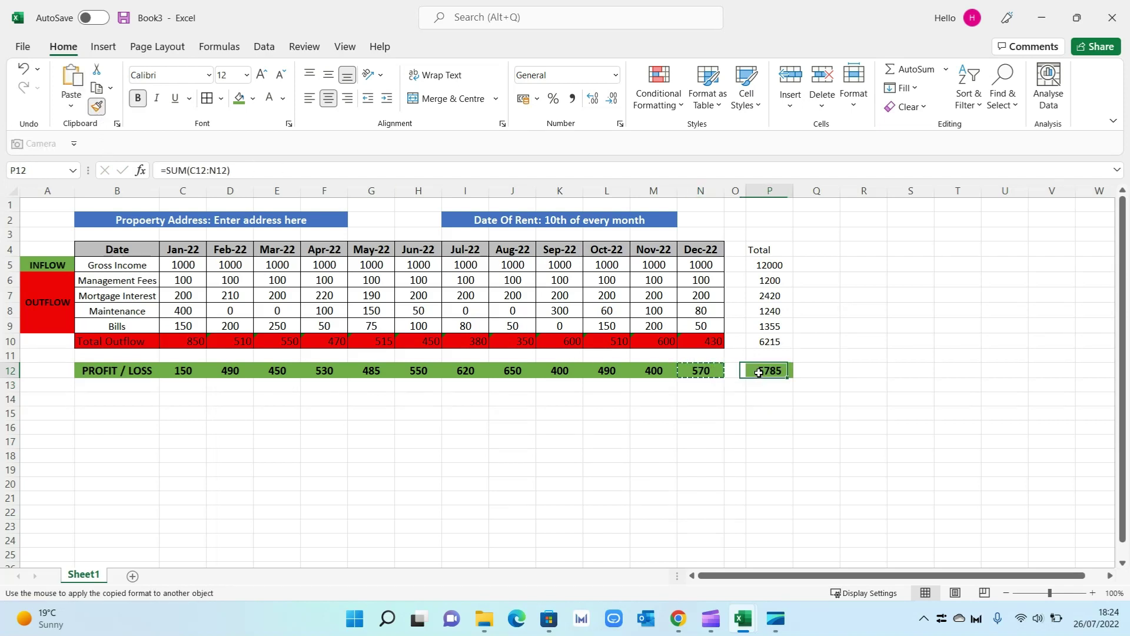
pyautogui.click(97, 107)
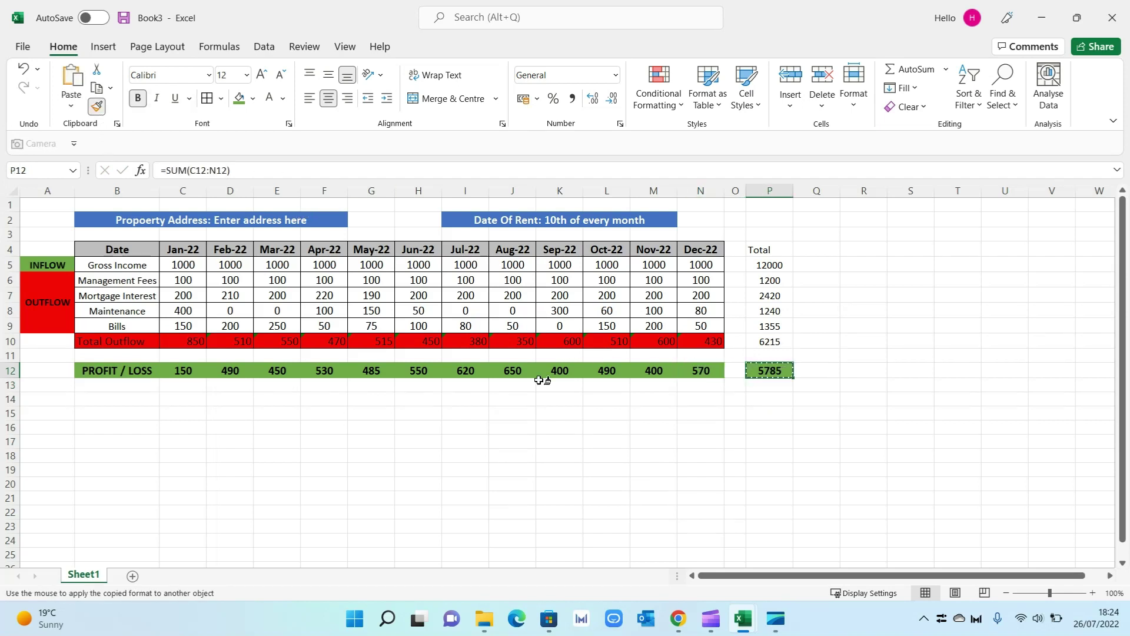
pyautogui.press('Escape')
pyautogui.click(703, 341)
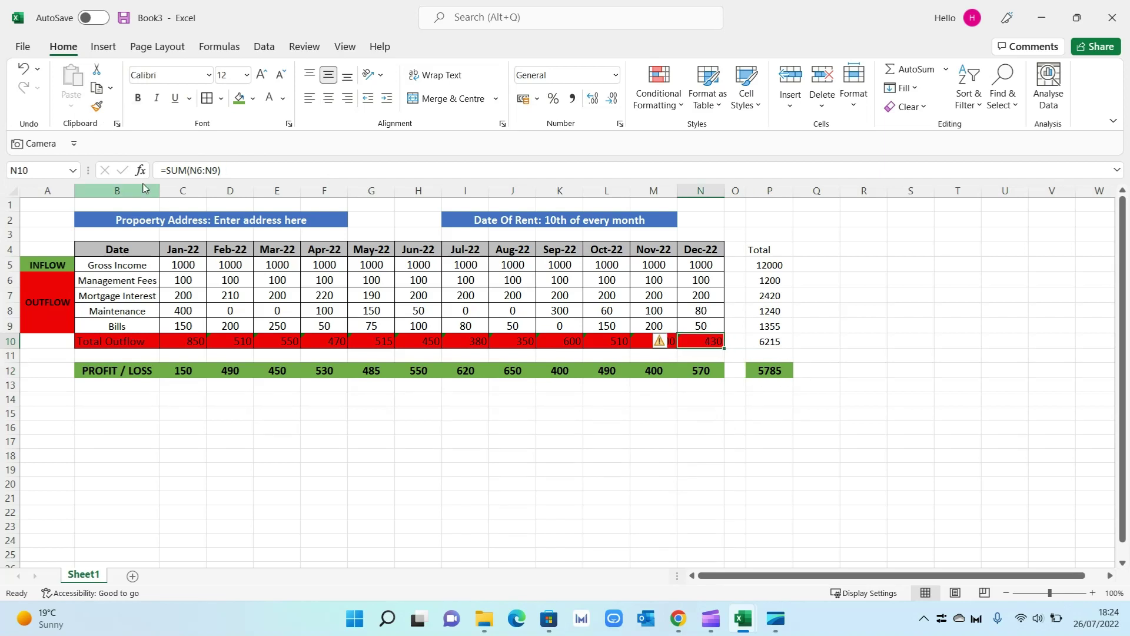
pyautogui.click(99, 107)
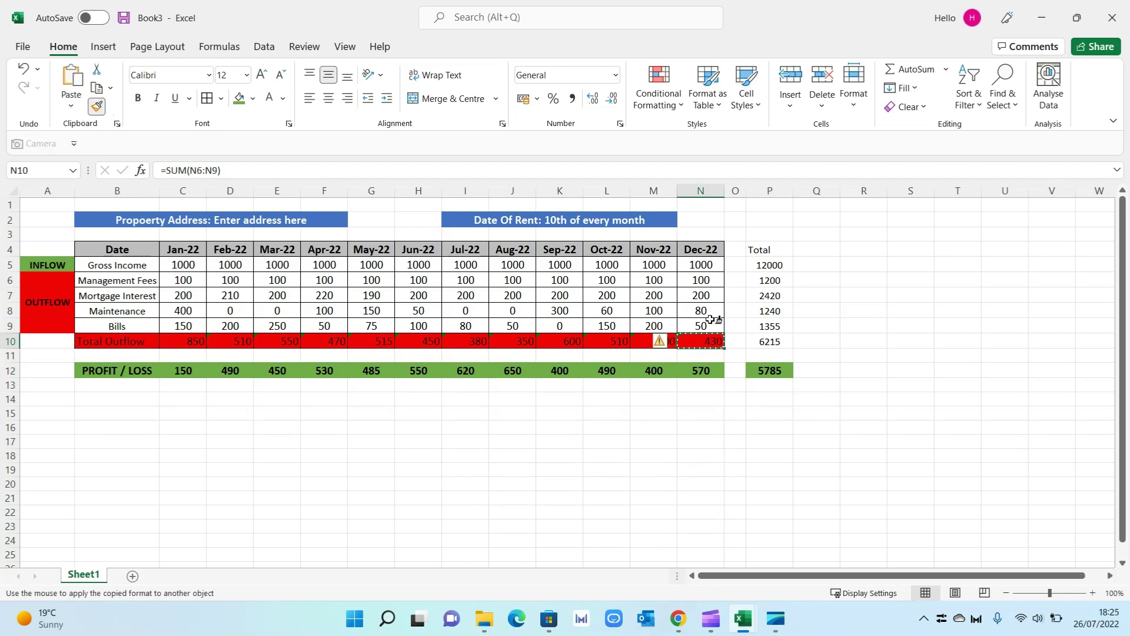
pyautogui.click(779, 341)
# - Bold P5:P9 and the size 12 Total heading, then border and centre P4:P12
pyautogui.moveTo(779, 265); pyautogui.dragTo(771, 333)
pyautogui.click(138, 98)
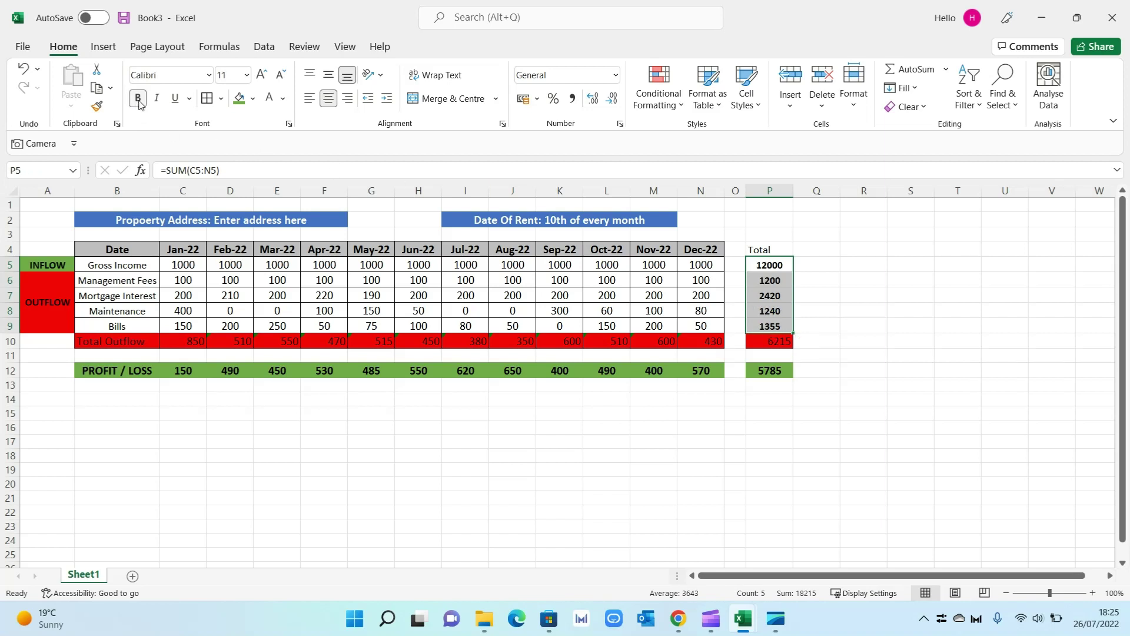
pyautogui.click(776, 250)
pyautogui.click(138, 97)
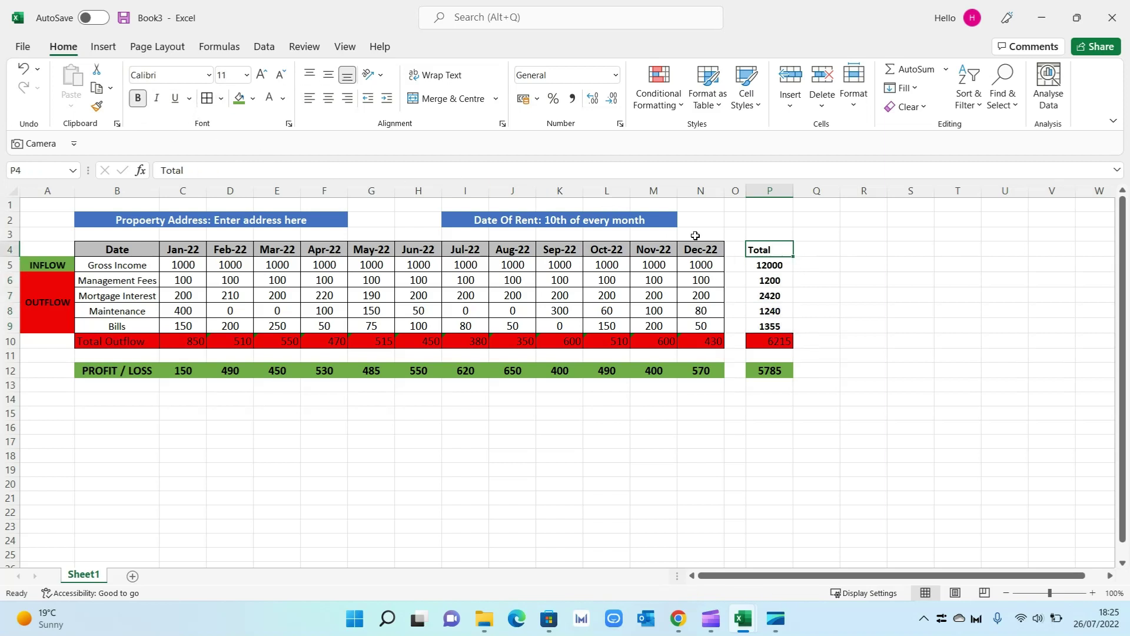
pyautogui.click(262, 75)
pyautogui.moveTo(768, 372); pyautogui.dragTo(769, 248)
pyautogui.click(329, 98)
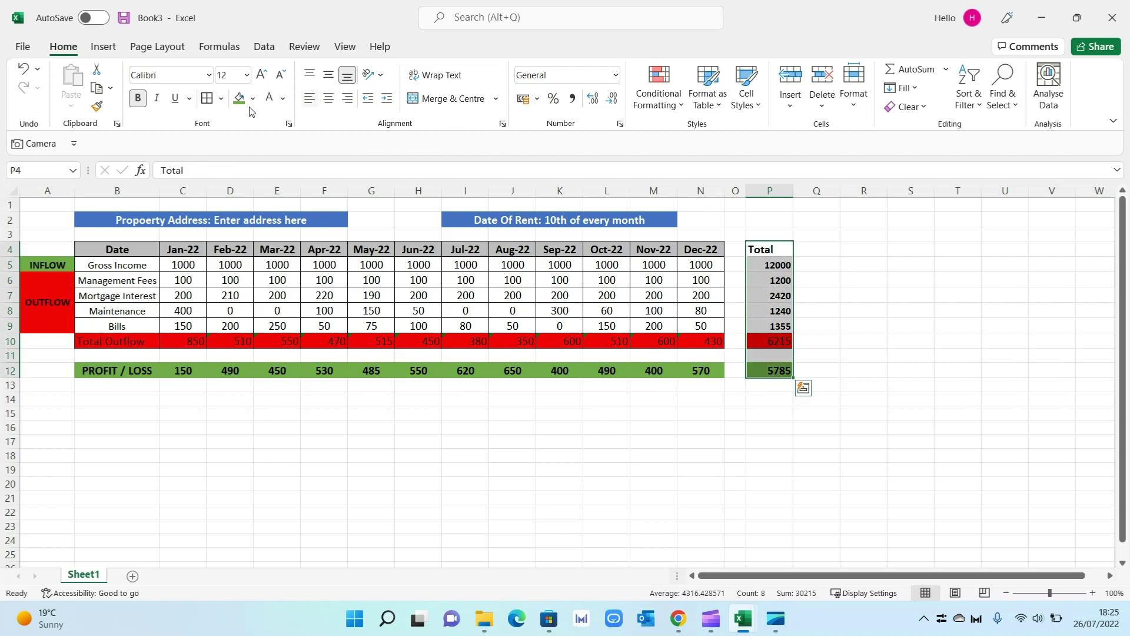
pyautogui.click(329, 98)
pyautogui.click(783, 470)
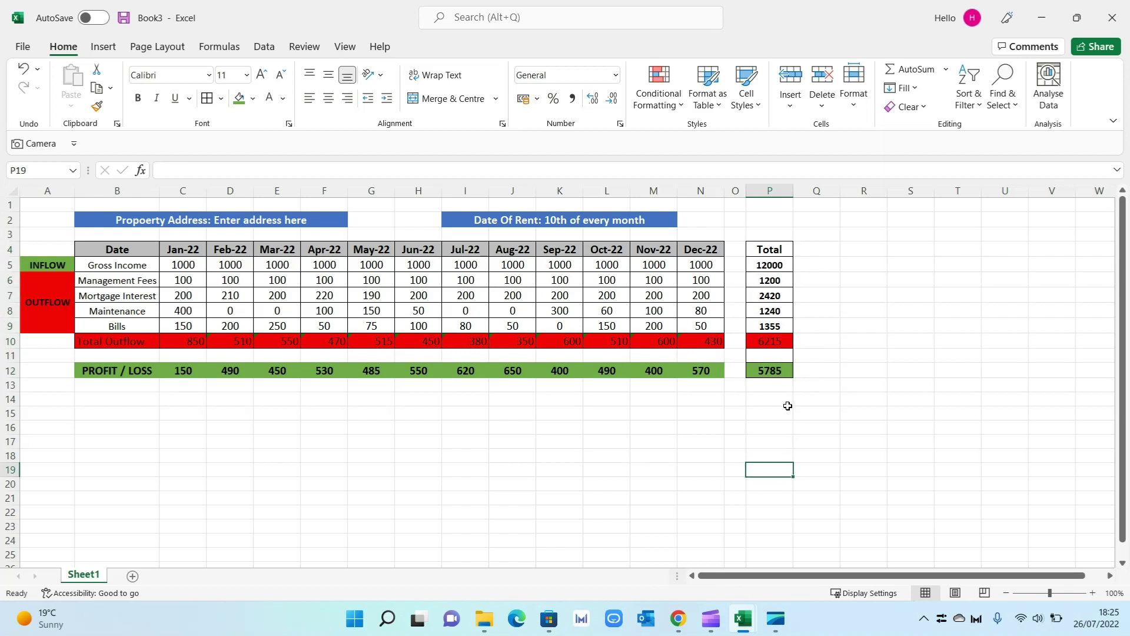
# - Fill the Total heading in P4 grey
pyautogui.click(787, 247)
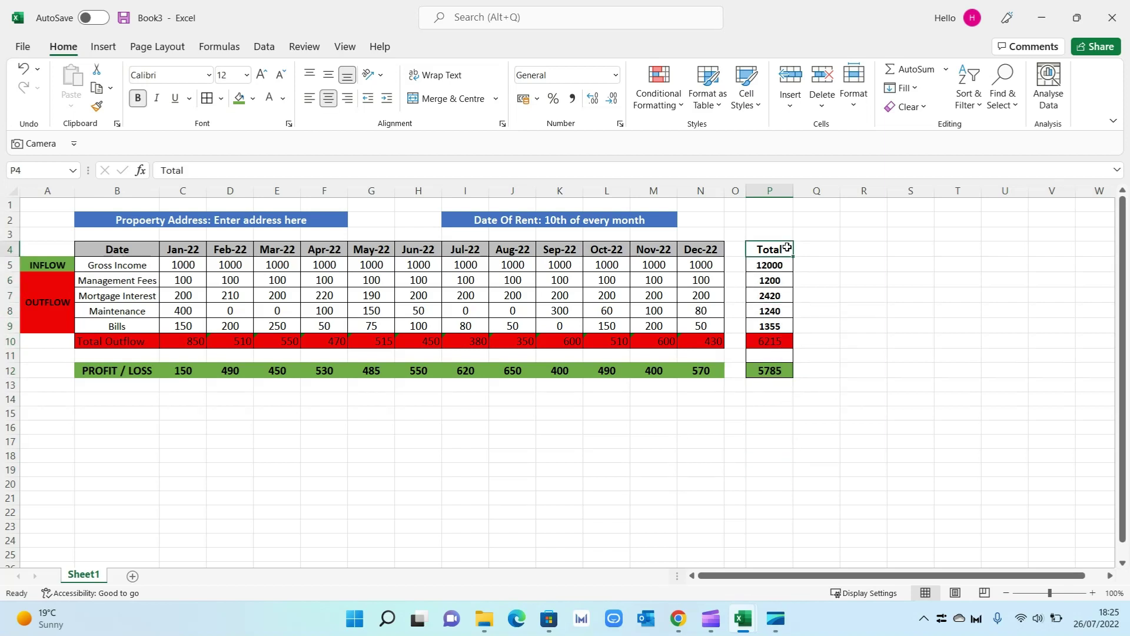
pyautogui.click(254, 99)
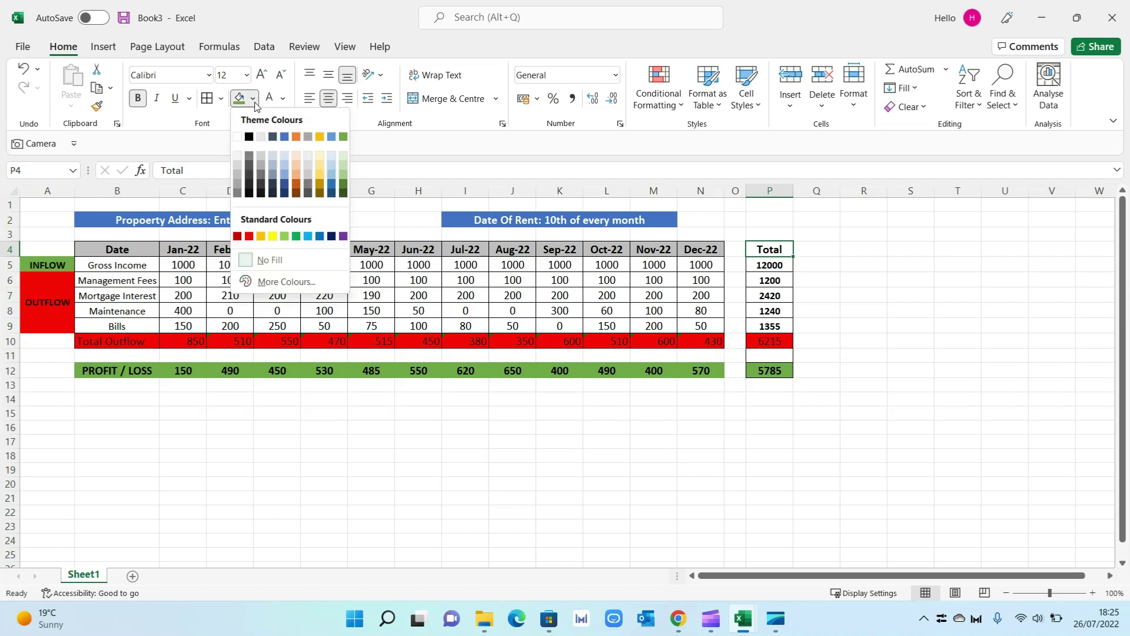
pyautogui.click(238, 186)
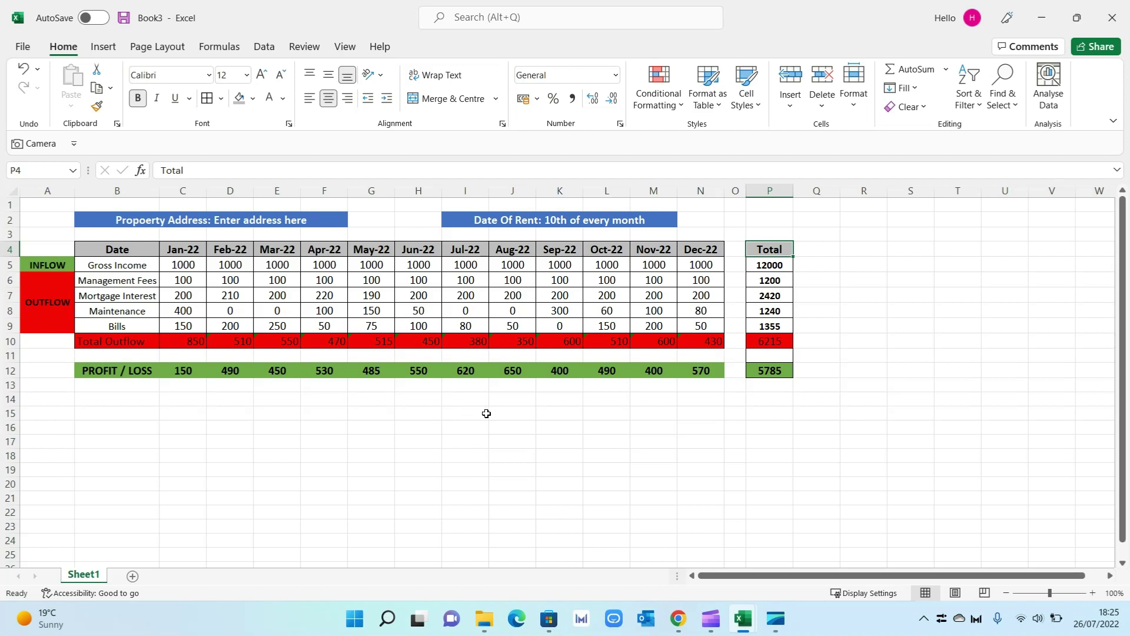
pyautogui.click(122, 404)
# - Enter the Comment label in B14, Electrics in C14, and wrapped Fridge Repairs in F14
pyautogui.write('Co')
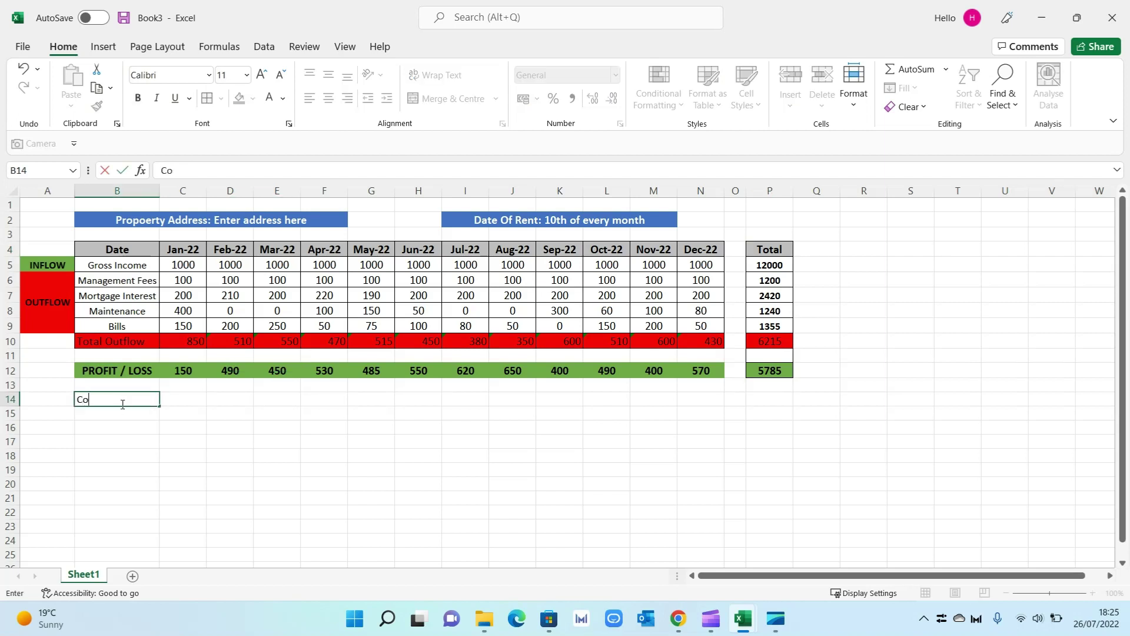
pyautogui.write('mments')
pyautogui.click(153, 438)
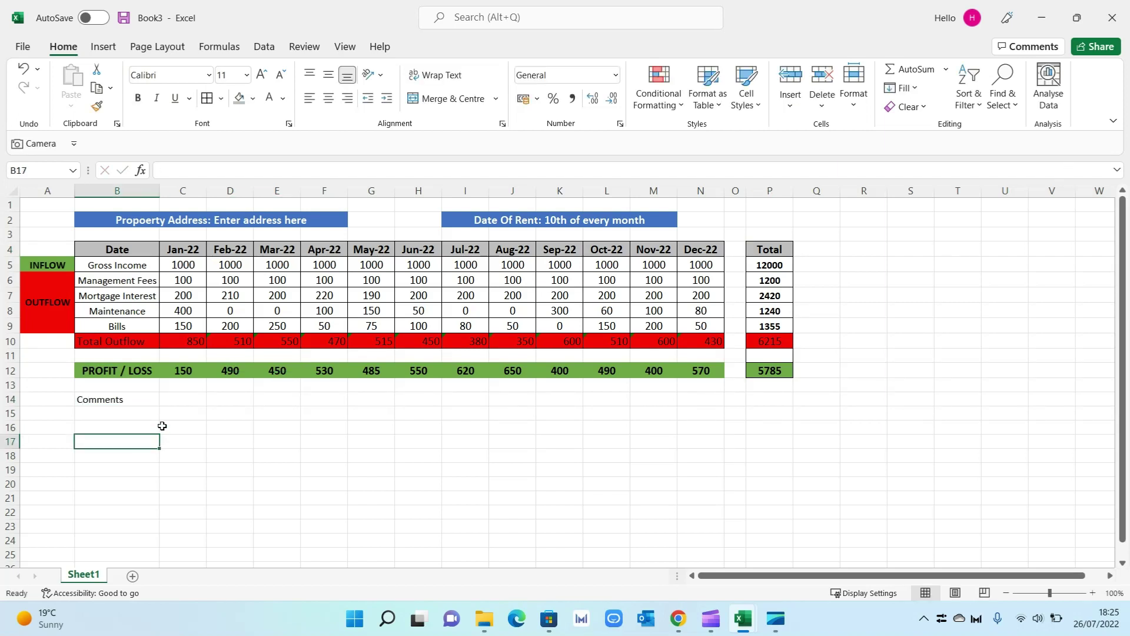
pyautogui.click(183, 401)
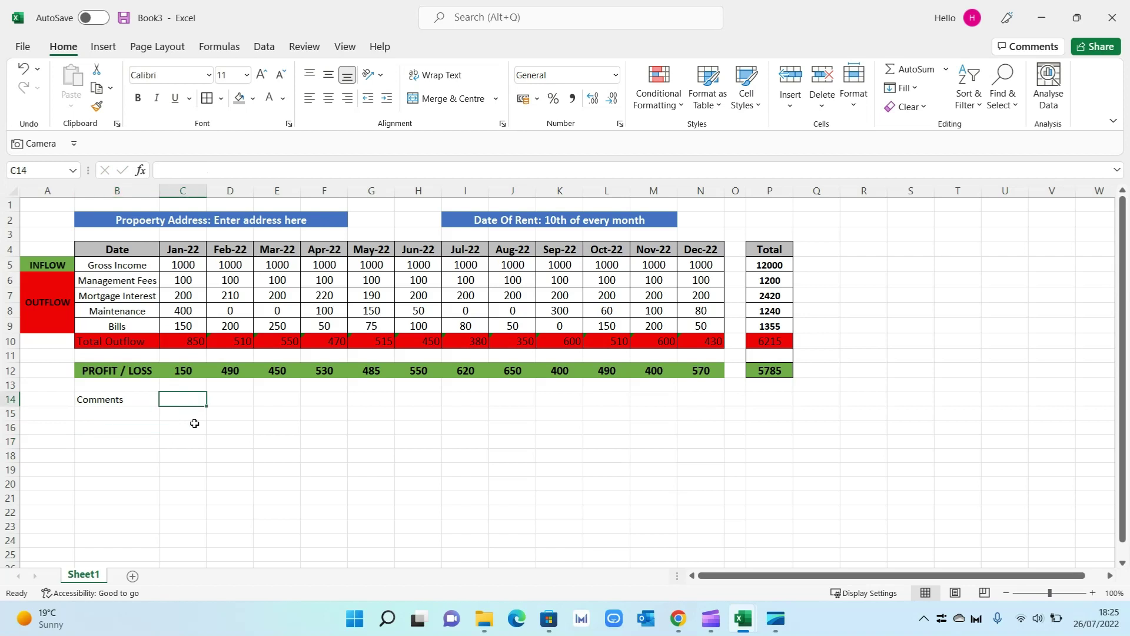
pyautogui.write('Elec')
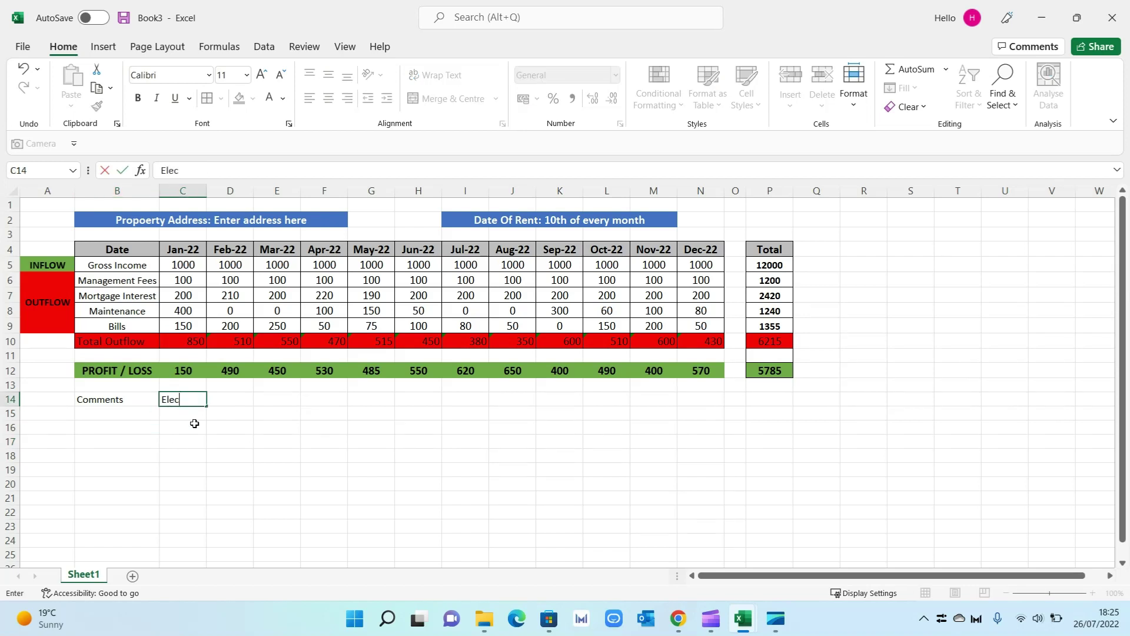
pyautogui.write('trics')
pyautogui.press('Return')
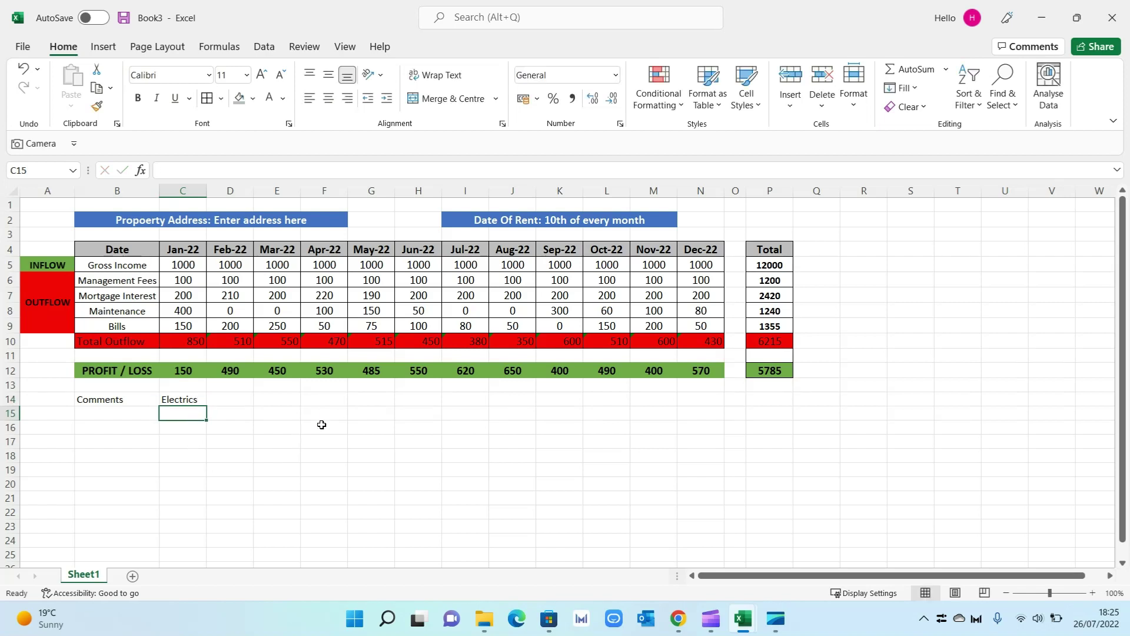
pyautogui.click(326, 401)
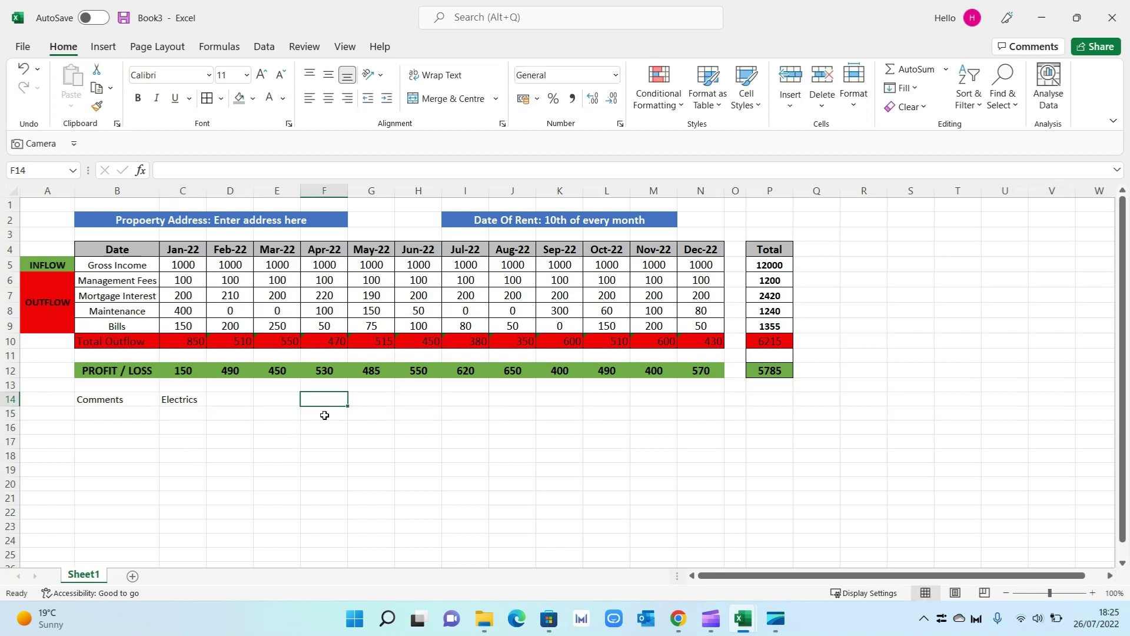
pyautogui.write('Fridge ')
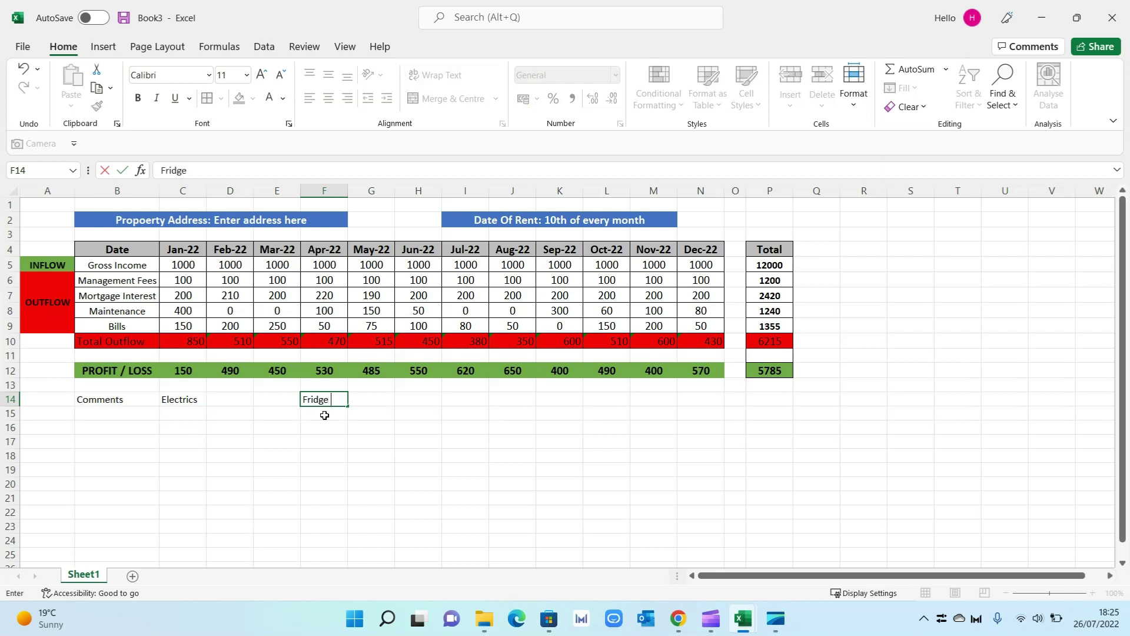
pyautogui.write('Repairs')
pyautogui.press('Return')
pyautogui.click(328, 399)
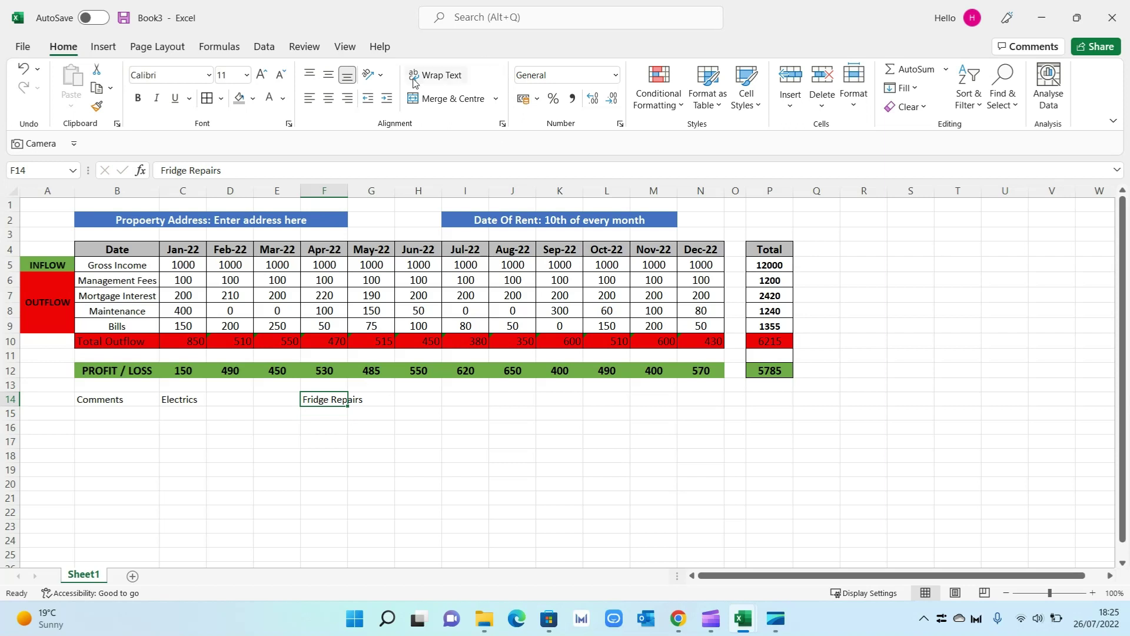
pyautogui.click(446, 80)
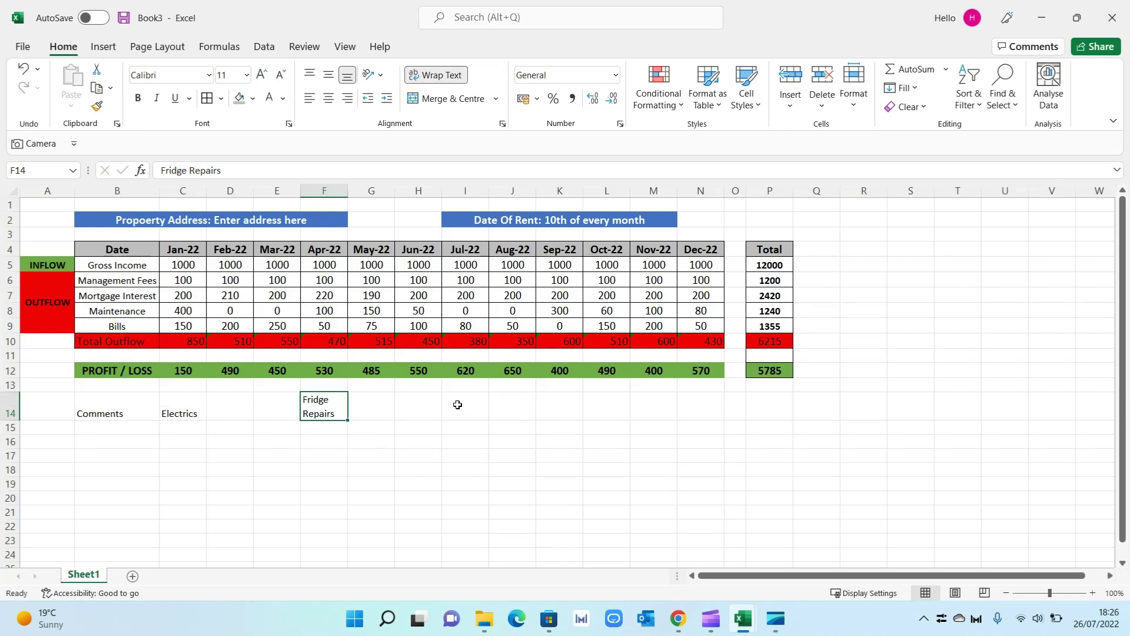
# - Enter Garden Maintenance in H14, wrap it, and widen column H
pyautogui.click(417, 404)
pyautogui.write('Gar')
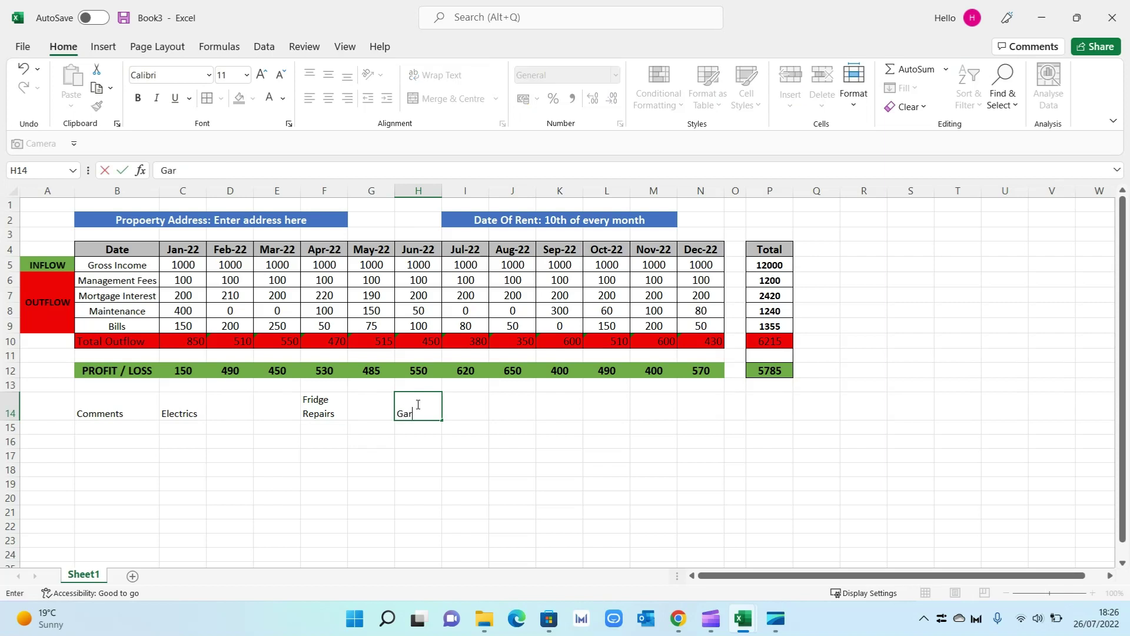
pyautogui.write('den Maintenance')
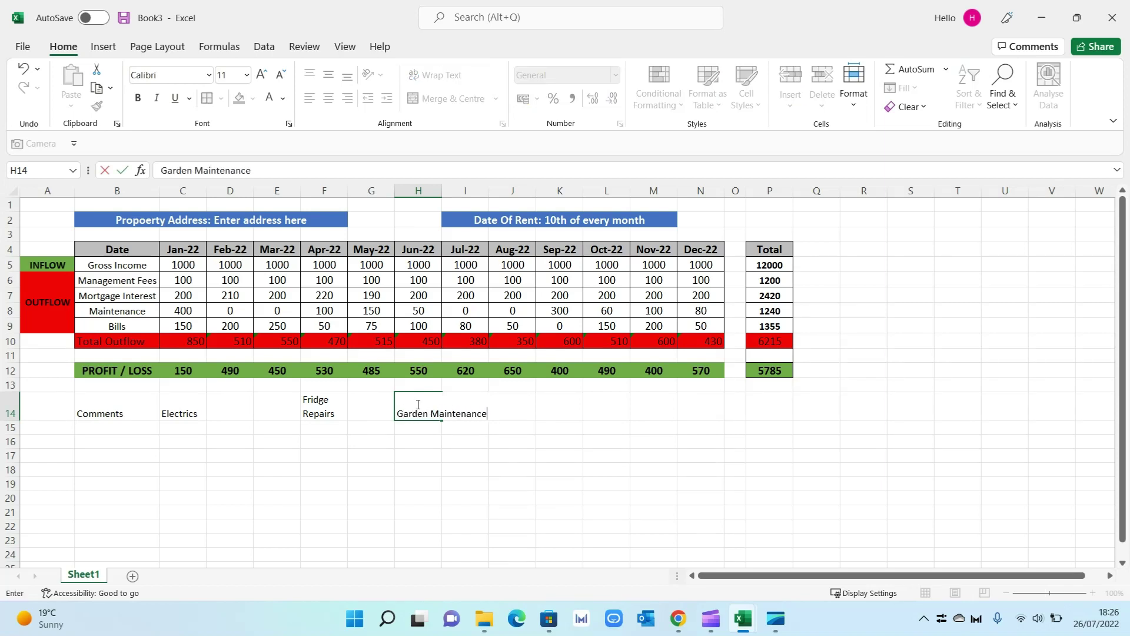
pyautogui.press('Return')
pyautogui.click(416, 404)
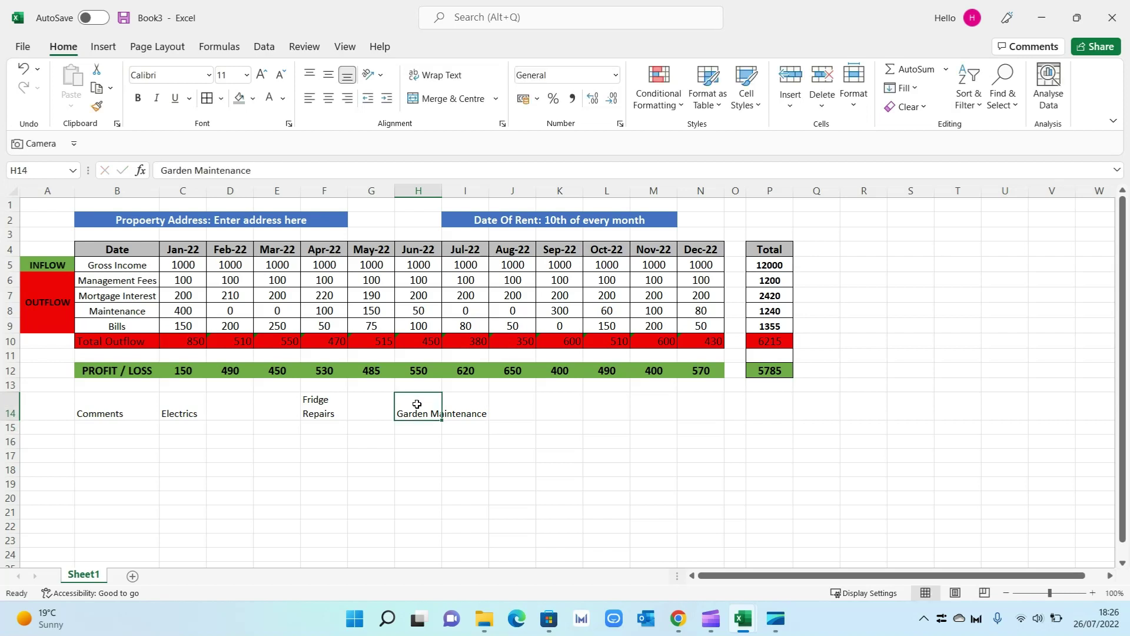
pyautogui.click(439, 76)
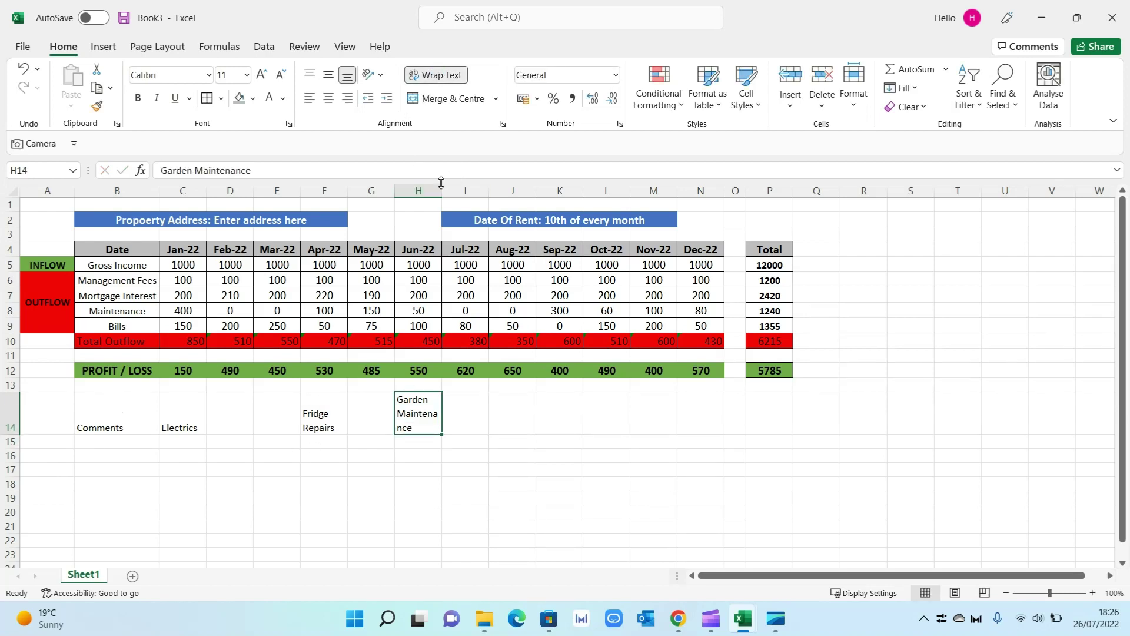
pyautogui.moveTo(442, 182); pyautogui.dragTo(461, 190)
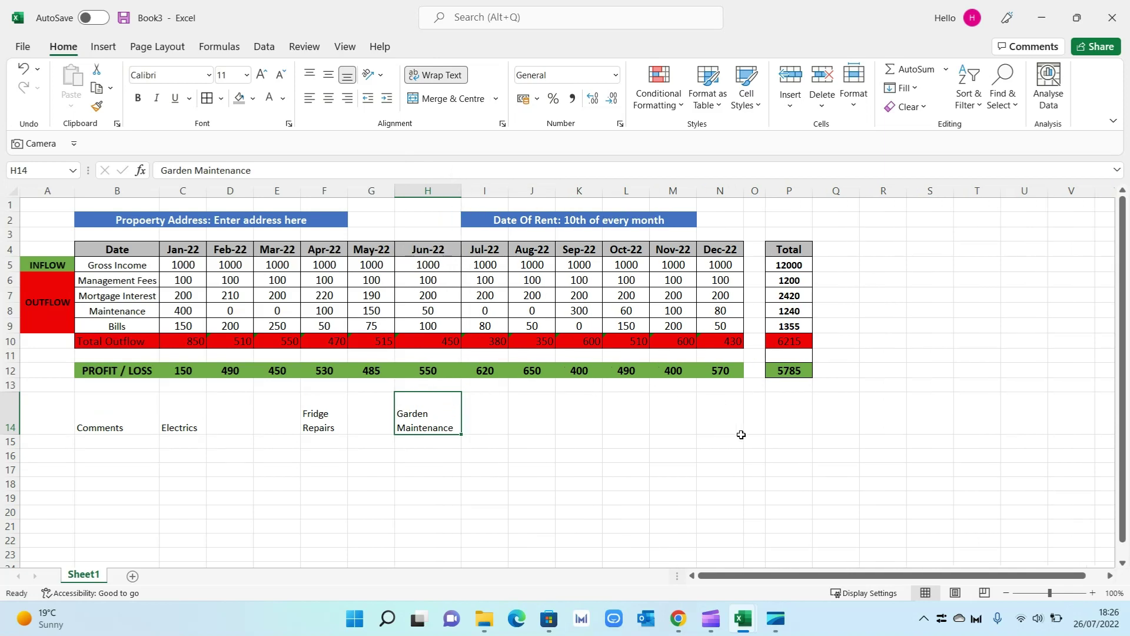
# - Check the number format of the Jun-22 Gross Income value, then select expense labels B6:B9
pyautogui.click(661, 457)
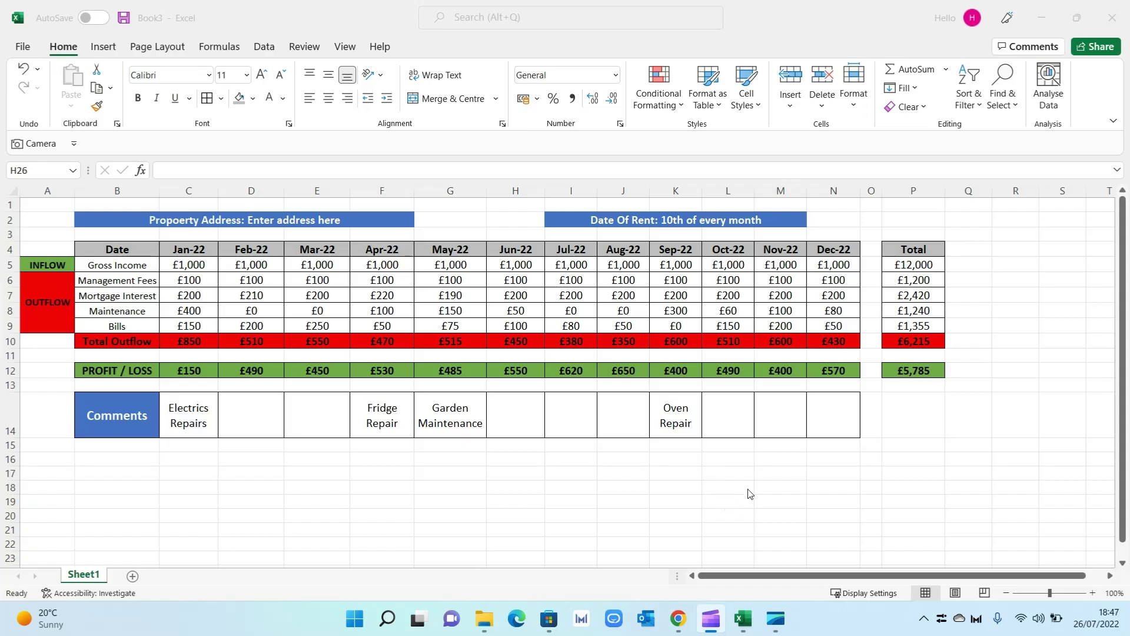
pyautogui.click(533, 266)
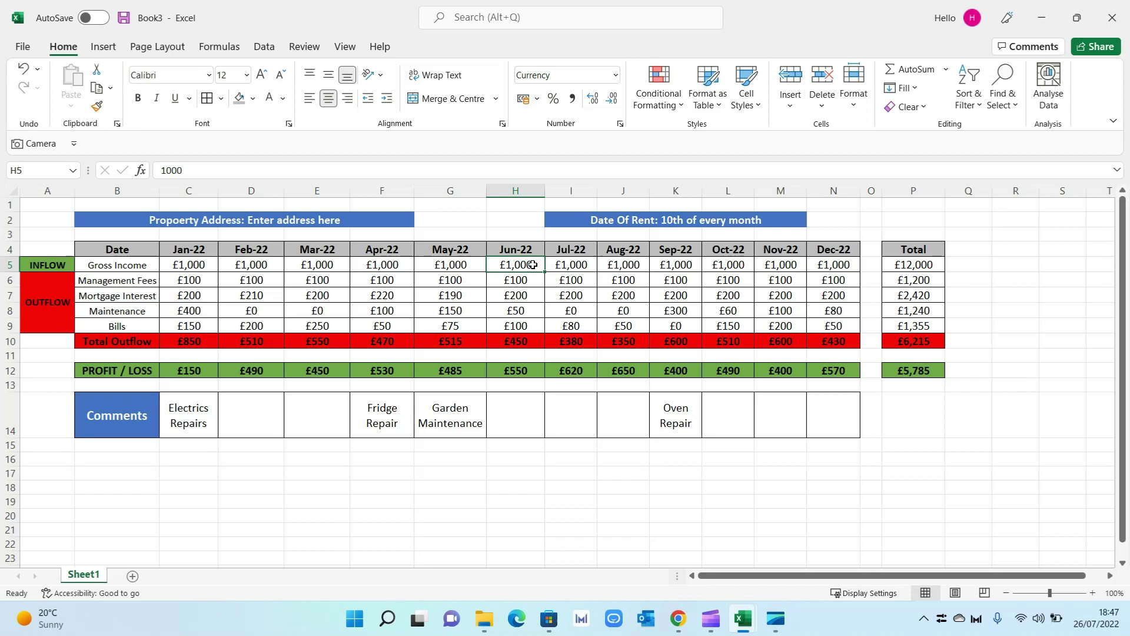
pyautogui.click(616, 75)
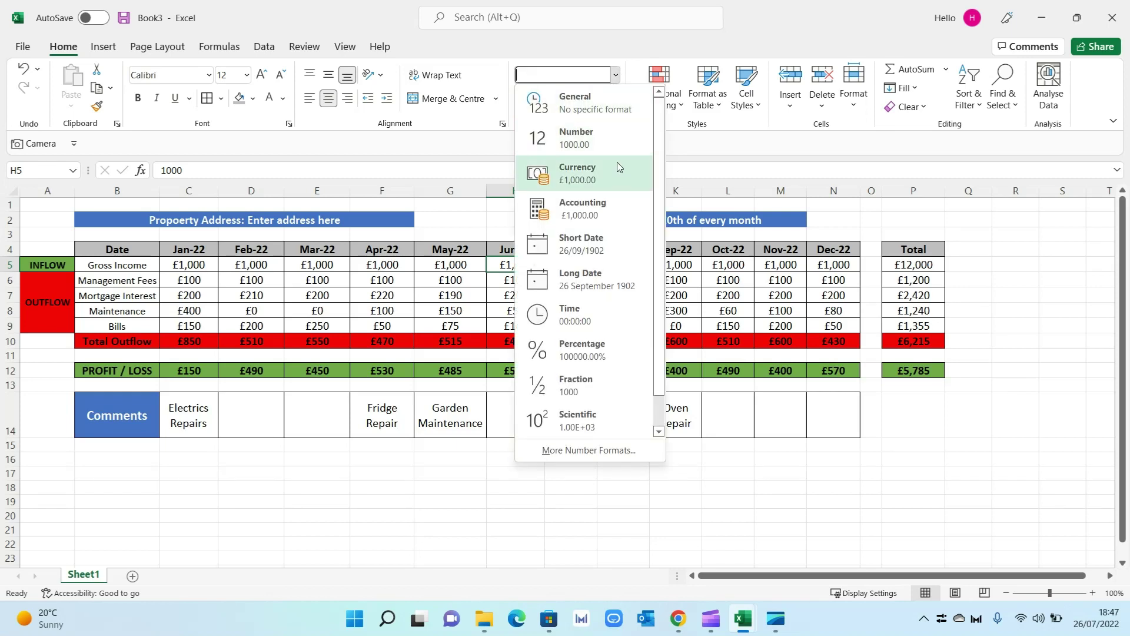
pyautogui.press('Escape')
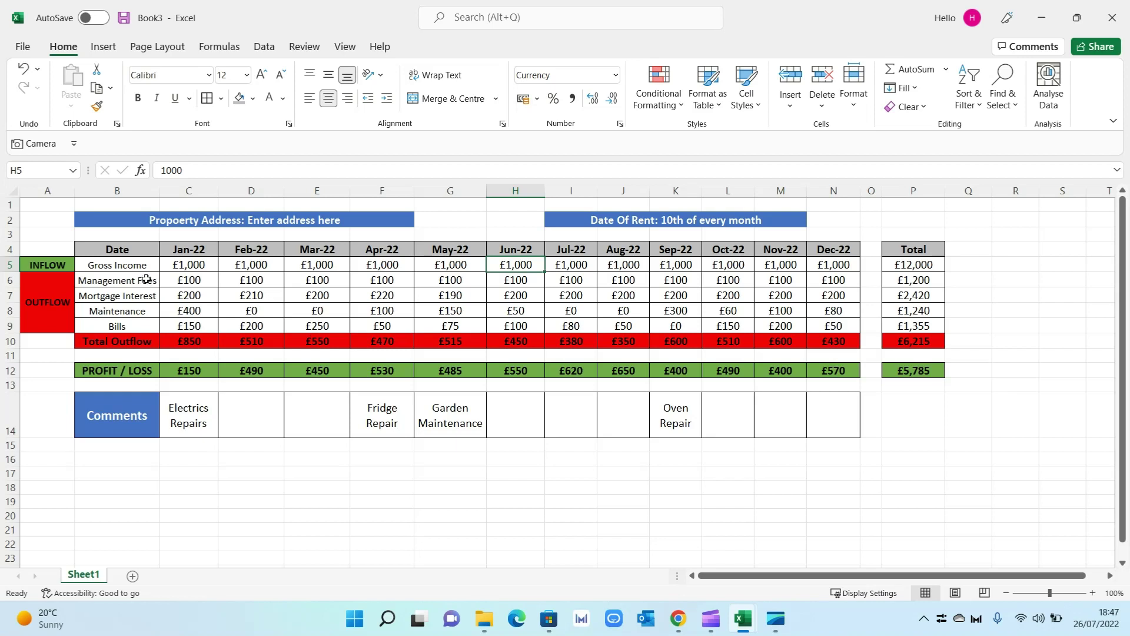
pyautogui.moveTo(146, 279); pyautogui.dragTo(147, 326)
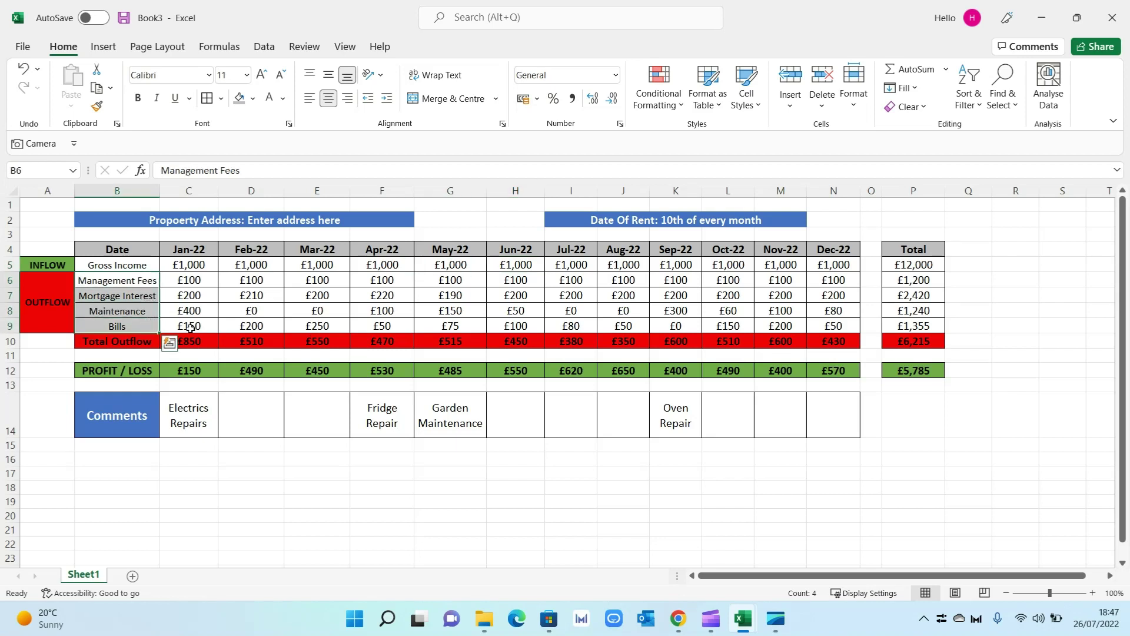
# - Insert a doughnut chart of the four expense totals P6:P9 with their labels
pyautogui.keyDown('ctrl'); pyautogui.click(919, 279); pyautogui.keyUp('ctrl')
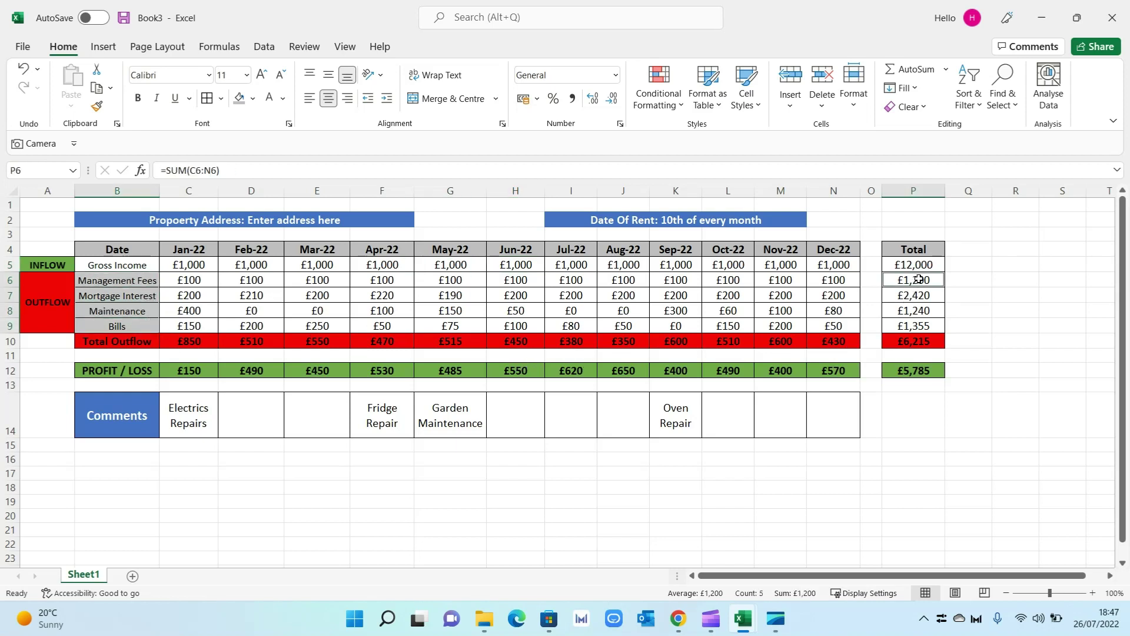
pyautogui.moveTo(919, 279); pyautogui.dragTo(924, 322)
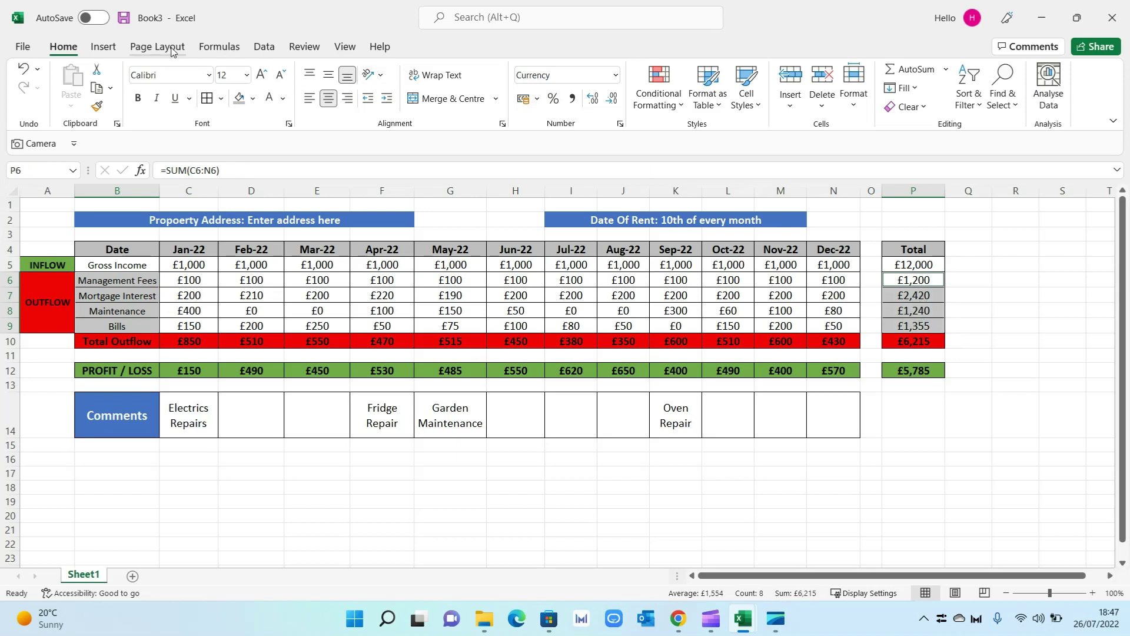
pyautogui.click(103, 46)
pyautogui.click(415, 109)
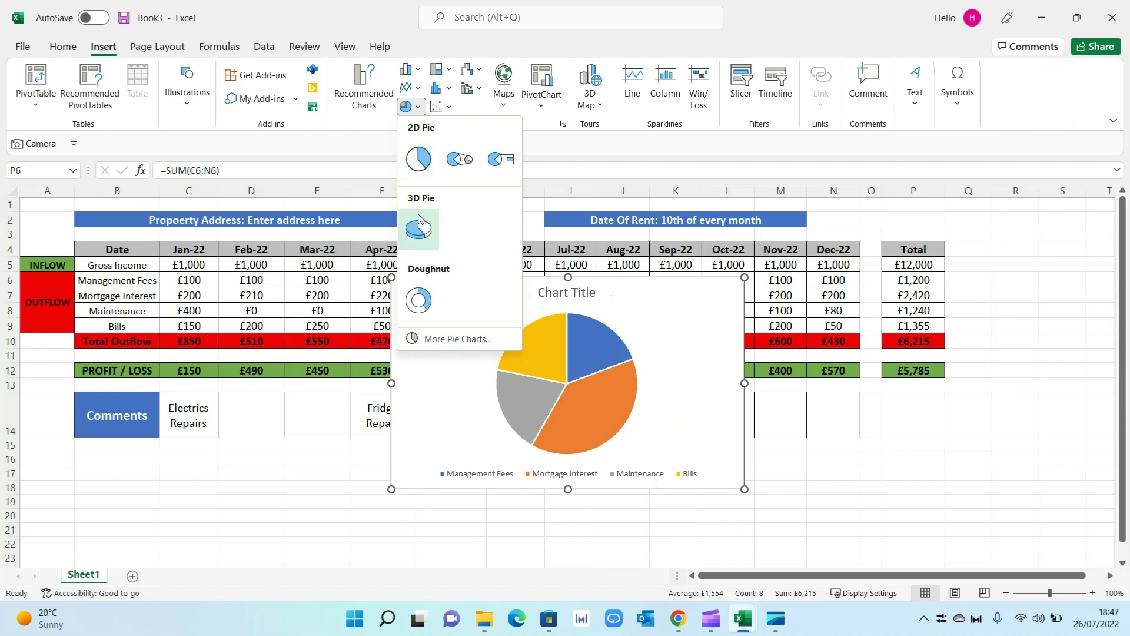
pyautogui.click(423, 295)
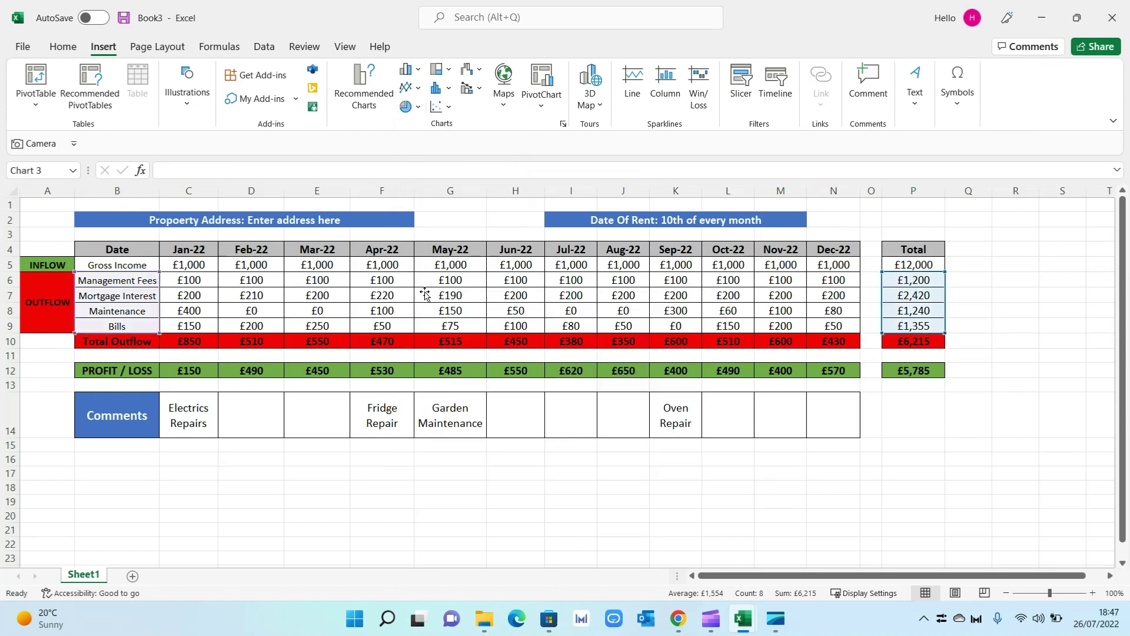
# - Move the doughnut chart below the Comments row and shrink it
pyautogui.scroll(-1, 713, 318)
pyautogui.moveTo(694, 308); pyautogui.dragTo(388, 426)
pyautogui.scroll(-1, 444, 390)
pyautogui.scroll(-2, 394, 406)
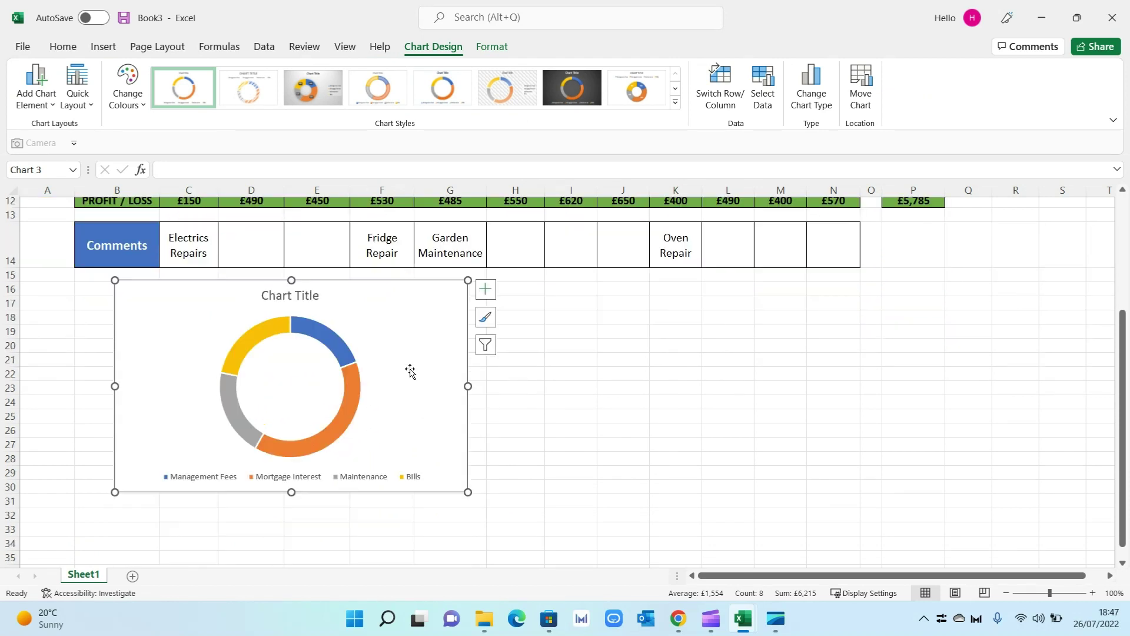
pyautogui.moveTo(468, 492); pyautogui.dragTo(420, 471)
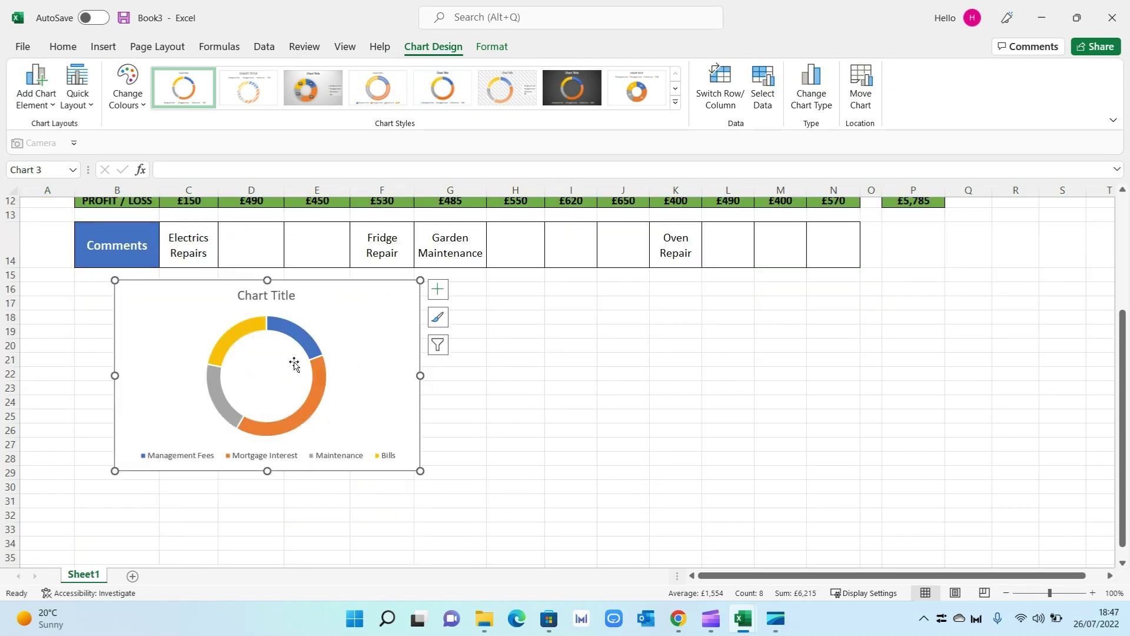
# - Set the doughnut series hole size to 50%
pyautogui.click(299, 349)
pyautogui.rightClick(297, 353)
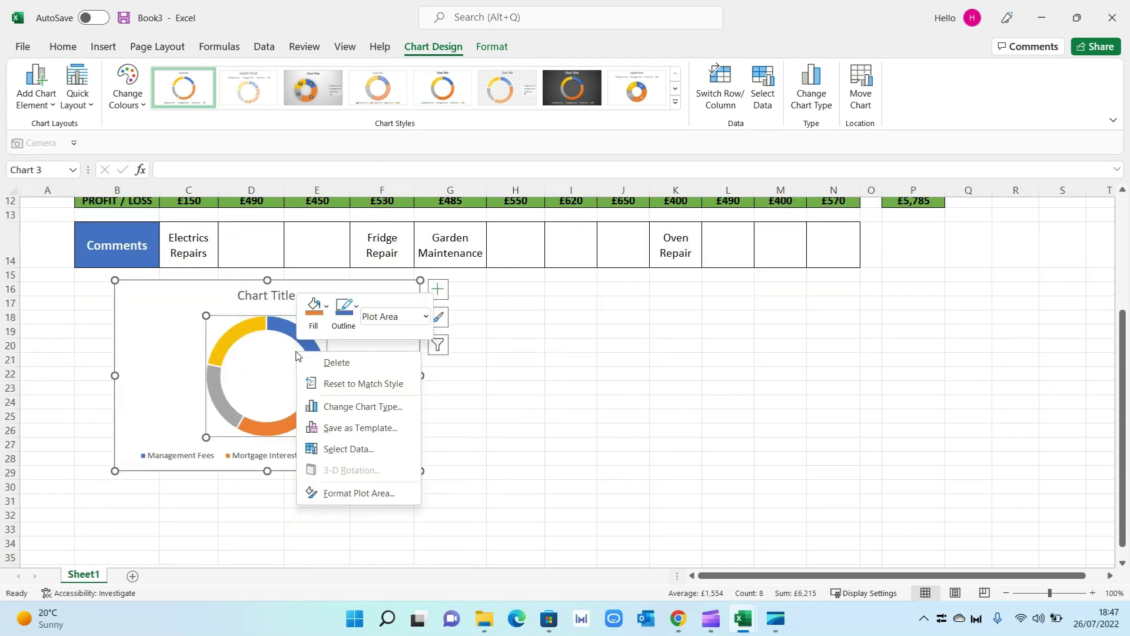
pyautogui.click(278, 349)
pyautogui.rightClick(290, 334)
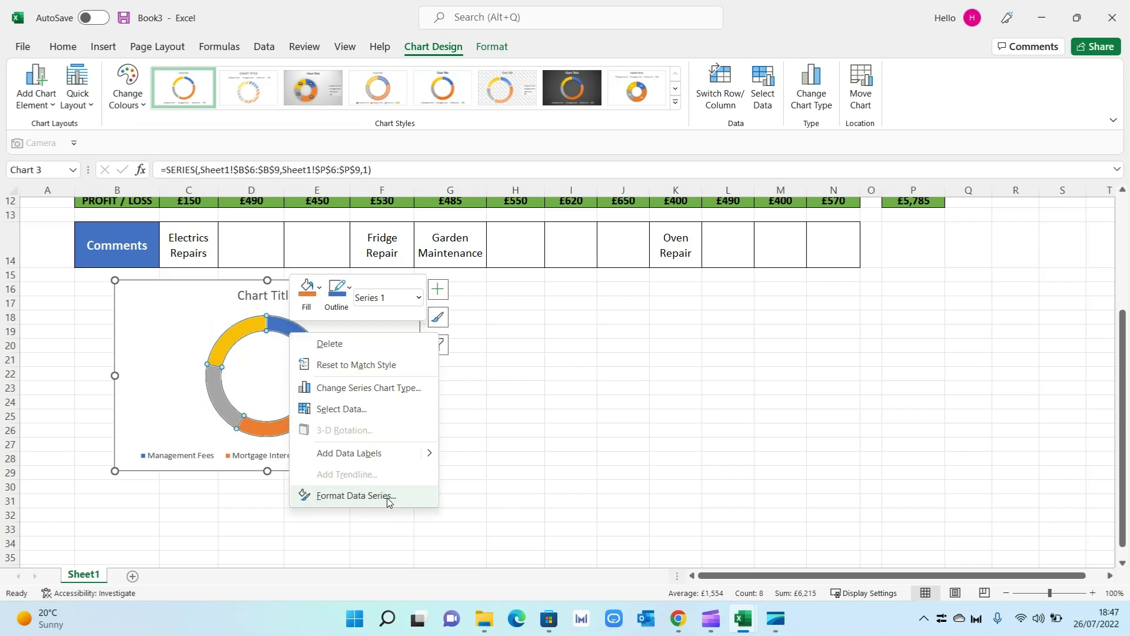
pyautogui.click(356, 495)
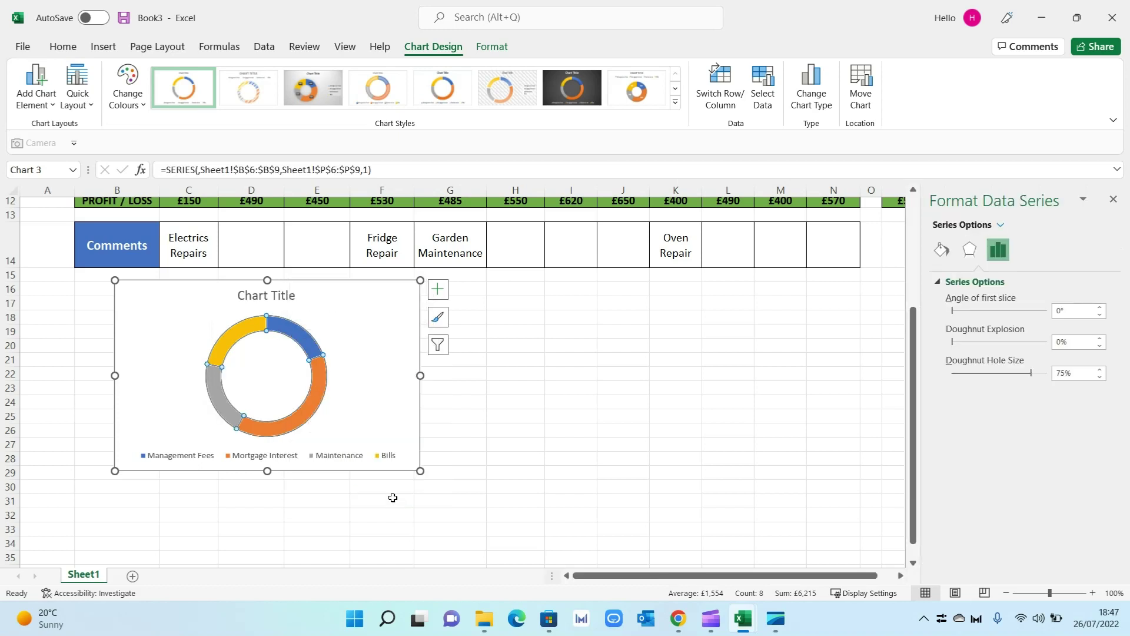
pyautogui.click(1075, 375)
pyautogui.write('50')
pyautogui.press('Return')
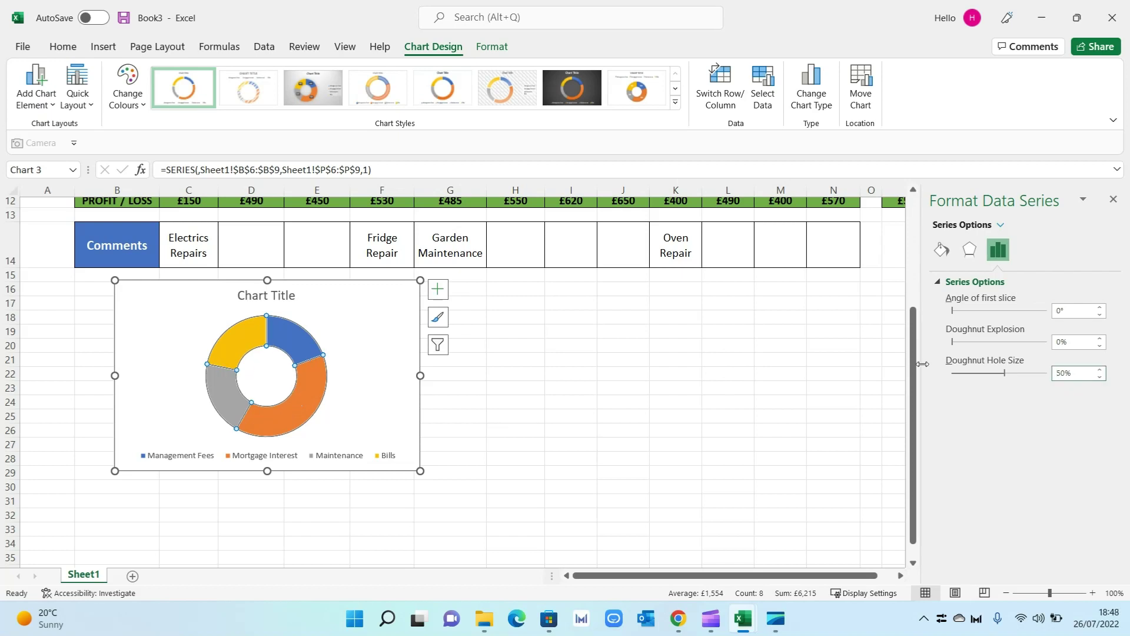
# - Title the chart 'Expenses Breakdown'
pyautogui.click(494, 375)
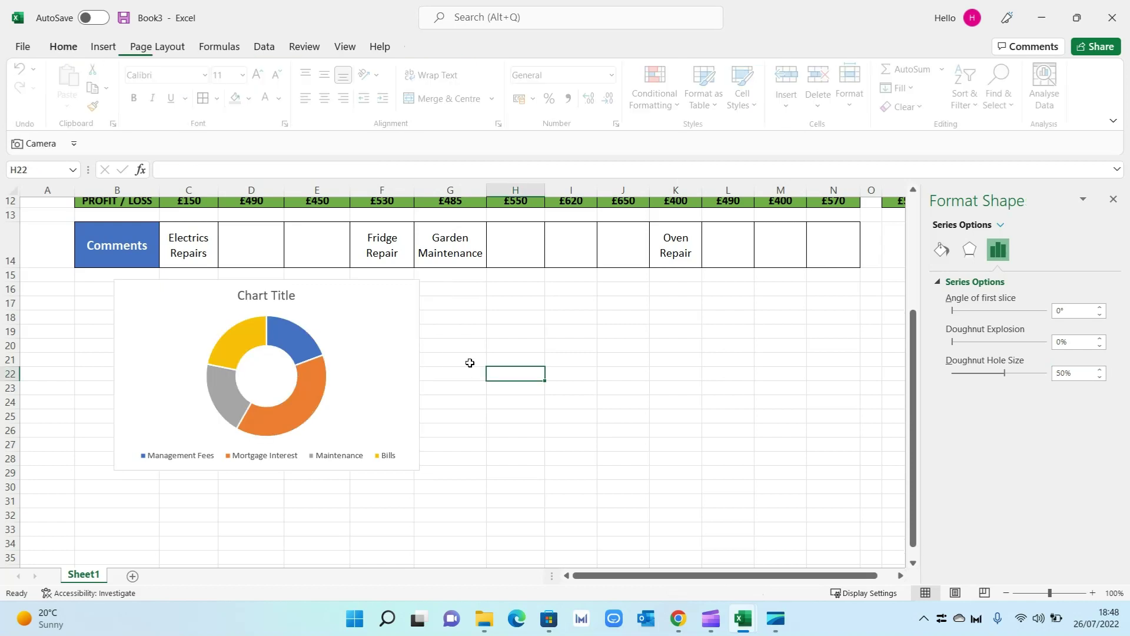
pyautogui.click(280, 301)
pyautogui.tripleClick(289, 300)
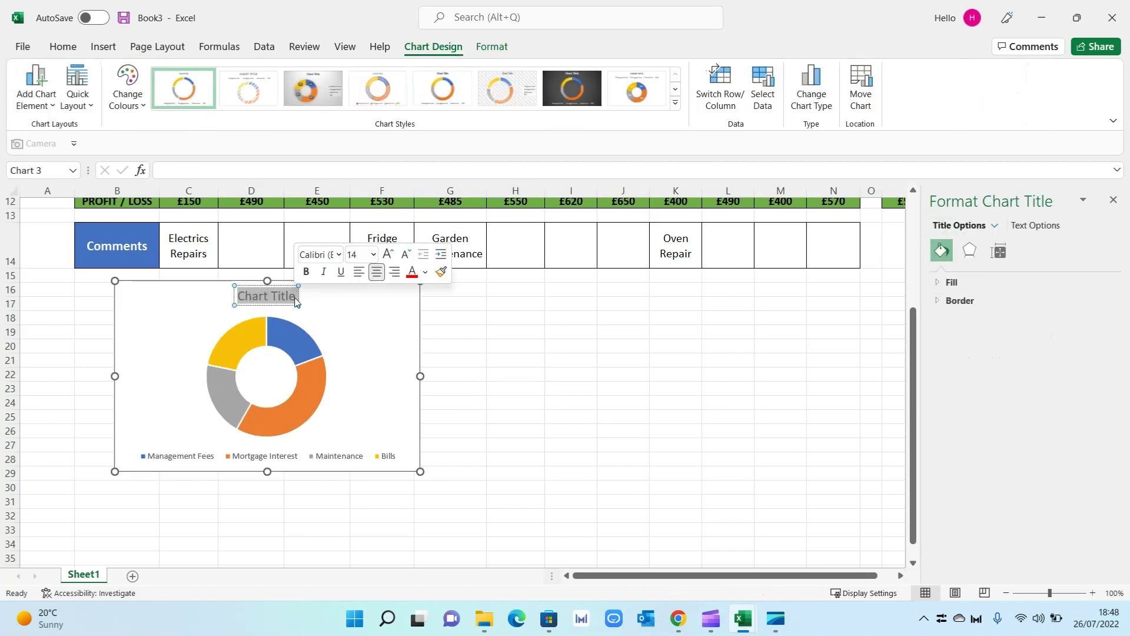
pyautogui.write('Expenses')
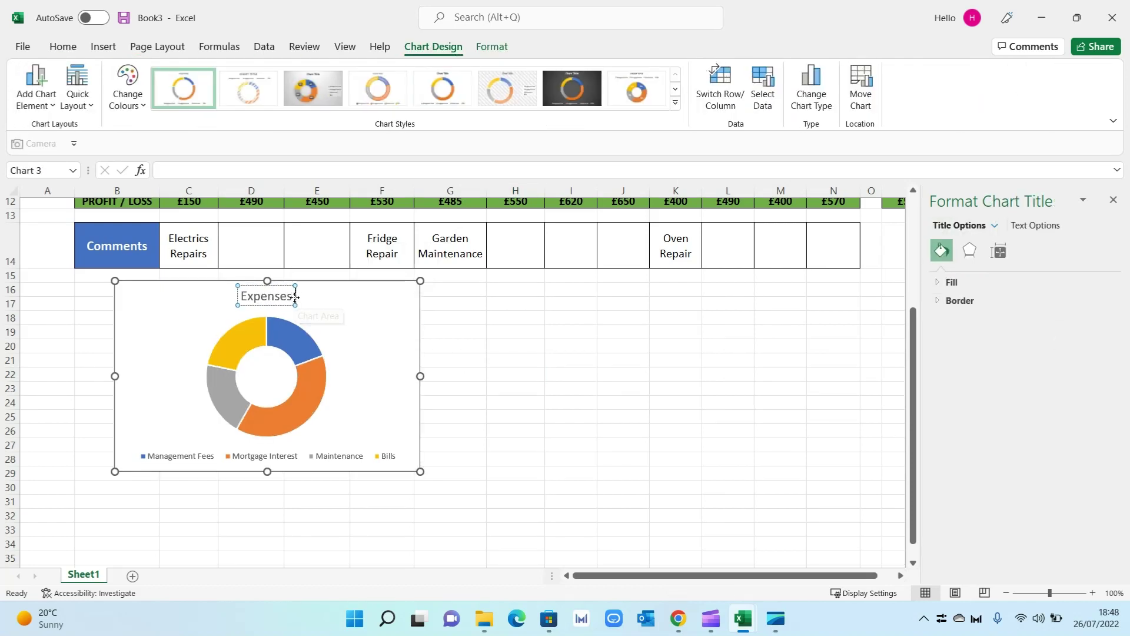
pyautogui.write(' Breakdown')
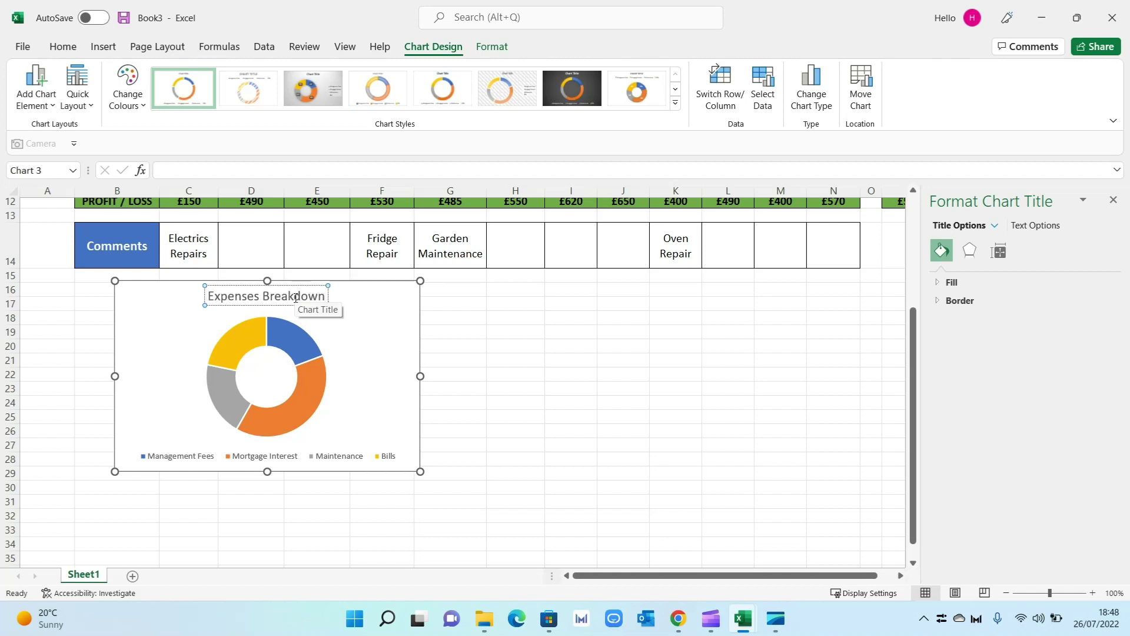
pyautogui.click(474, 418)
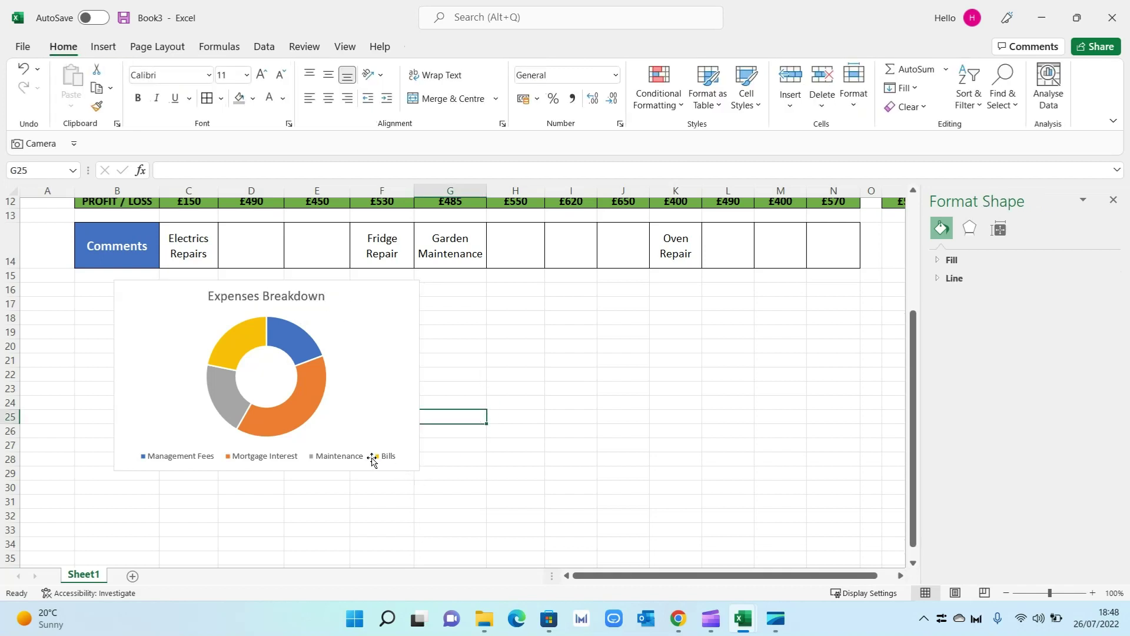
# - Replace the doughnut's value labels with category-and-percentage data callouts
pyautogui.click(309, 391)
pyautogui.rightClick(308, 390)
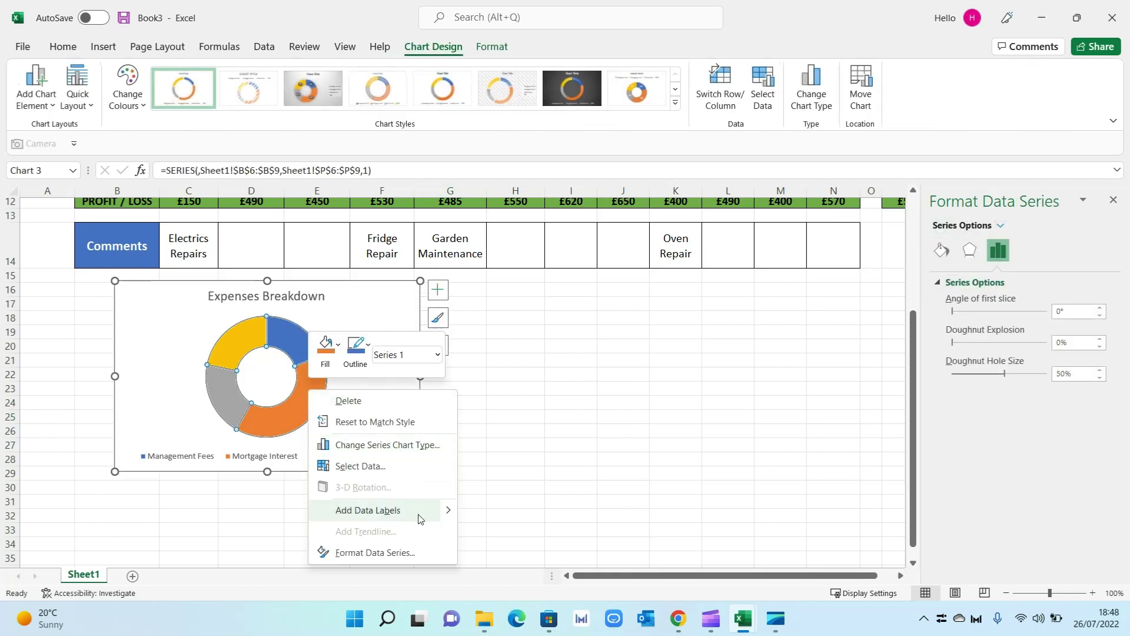
pyautogui.moveTo(450, 510)
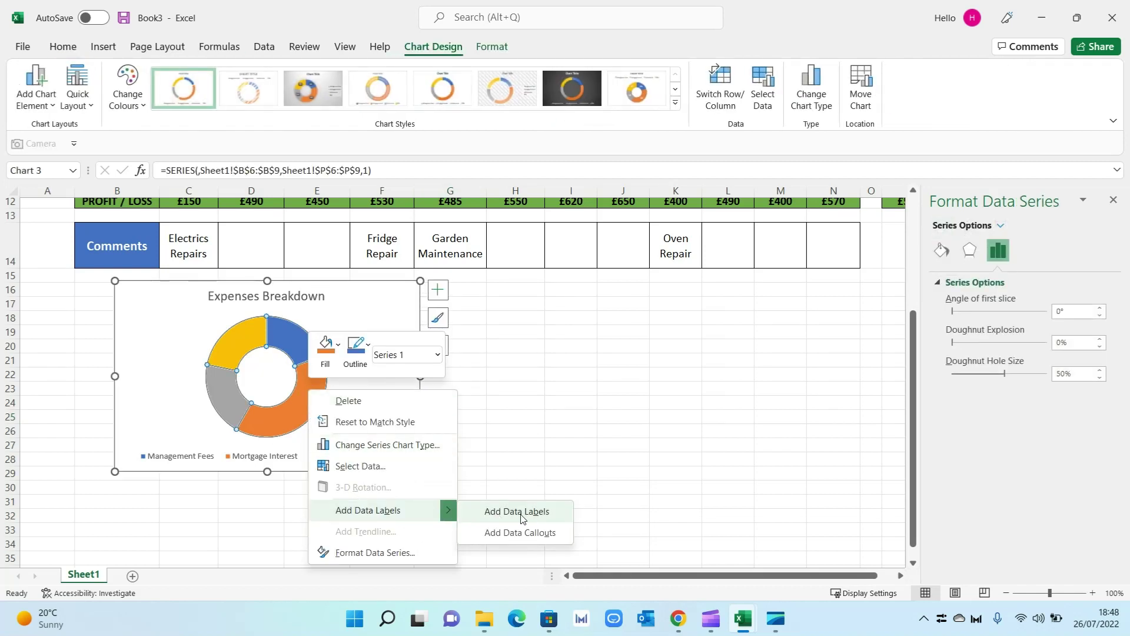
pyautogui.click(535, 512)
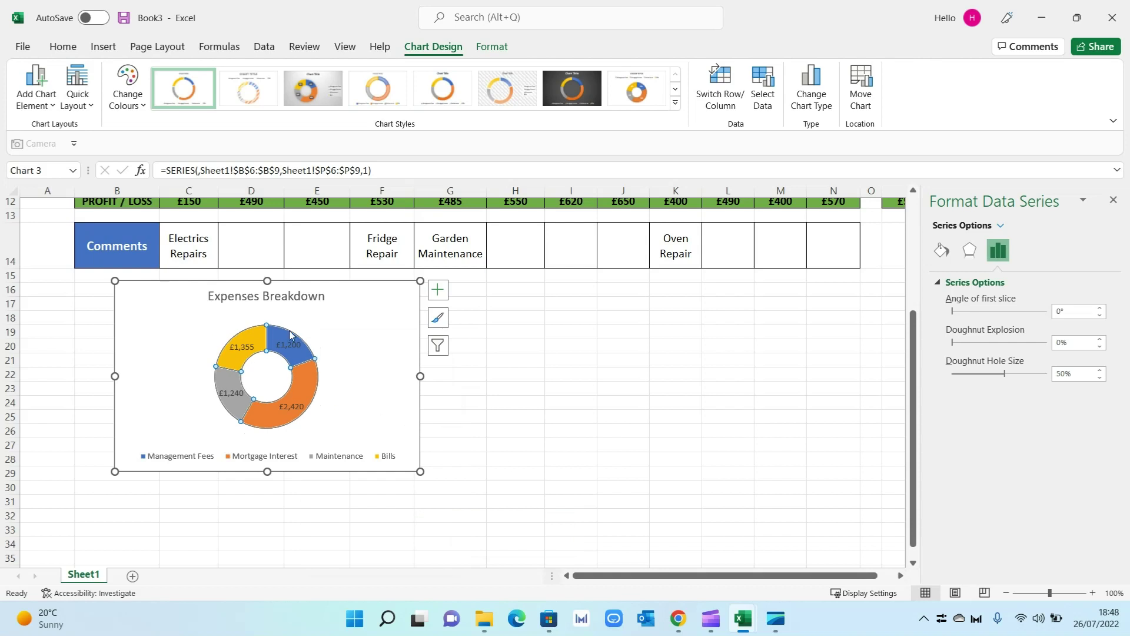
pyautogui.hotkey('ctrl', 'z')
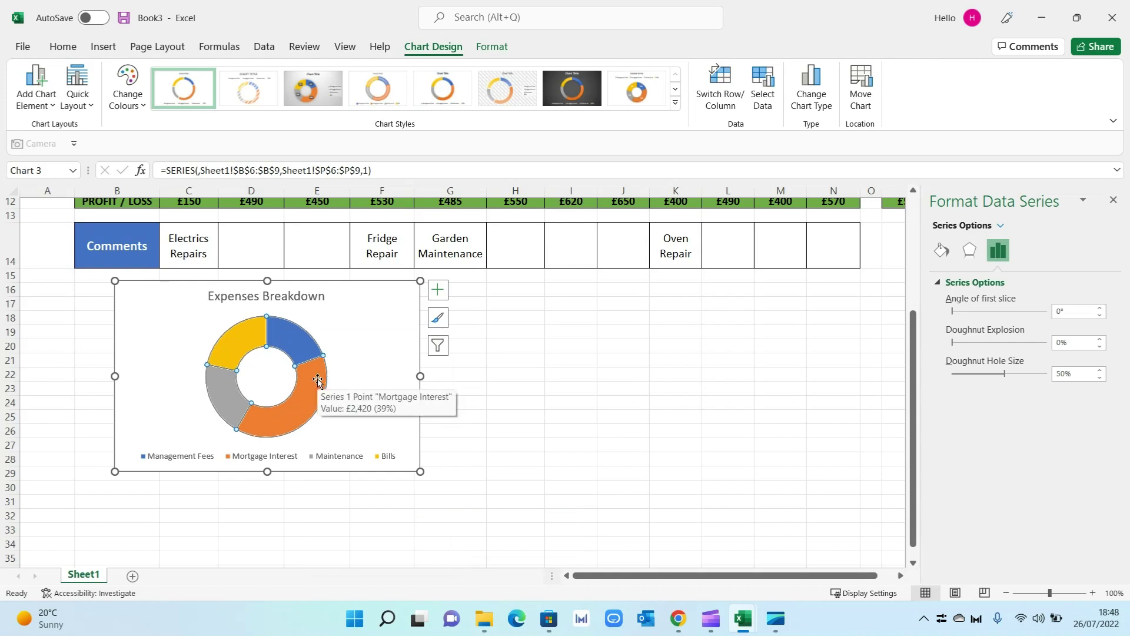
pyautogui.rightClick(318, 380)
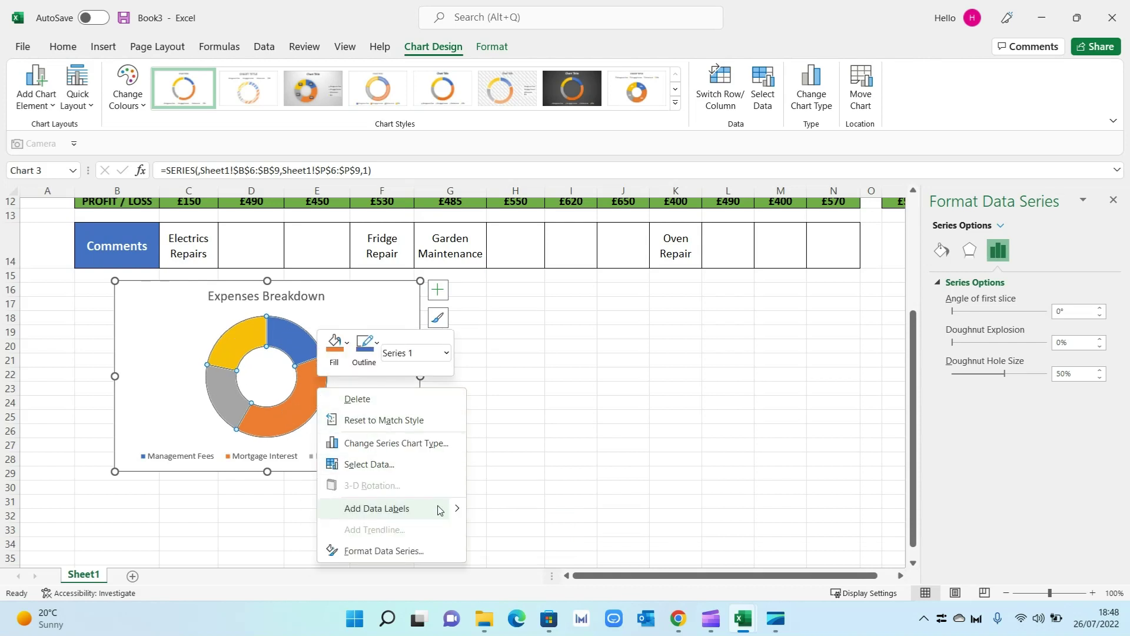
pyautogui.moveTo(457, 510)
pyautogui.click(521, 531)
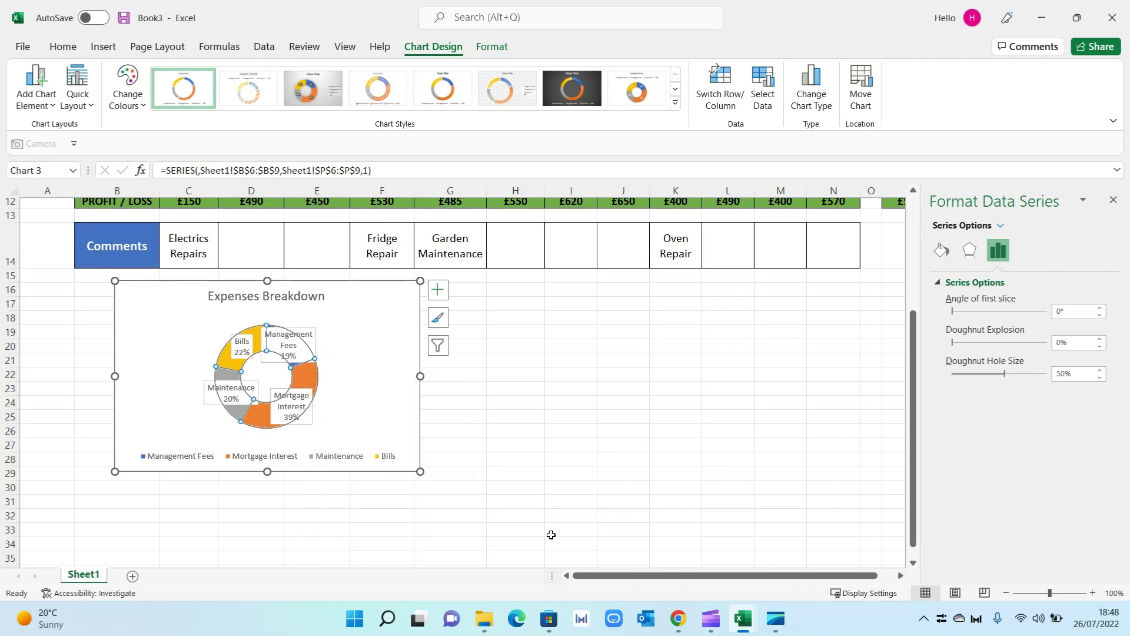
# - Move the Management Fees, Mortgage Interest, Maintenance and Bills callouts outside the ring
pyautogui.click(479, 398)
pyautogui.click(312, 344)
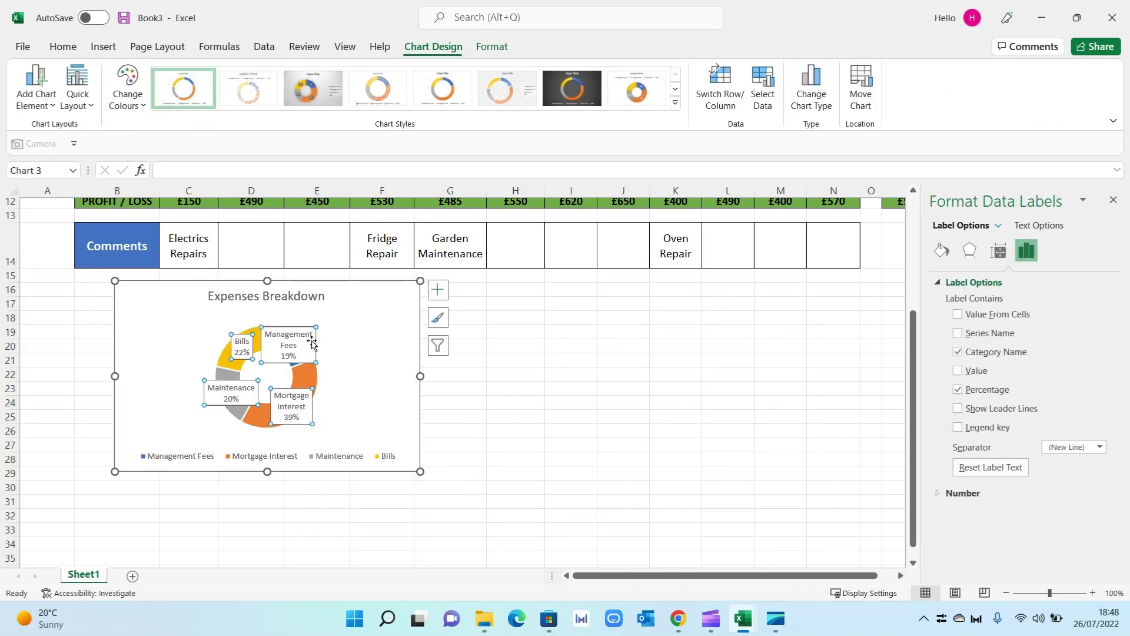
pyautogui.click(312, 344)
pyautogui.moveTo(312, 345); pyautogui.dragTo(359, 331)
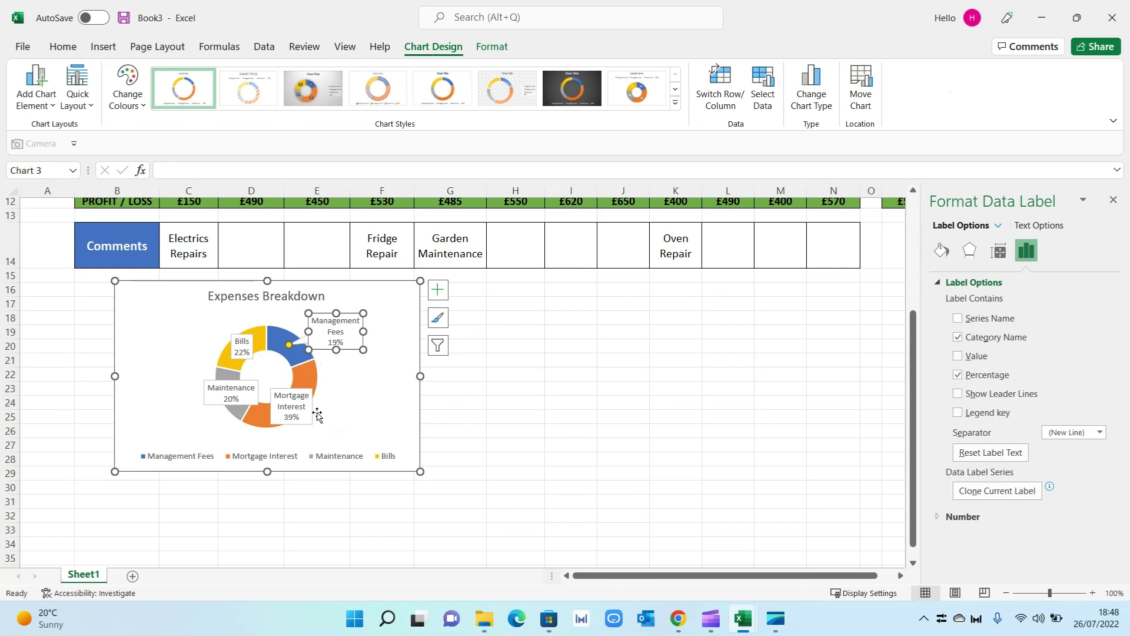
pyautogui.moveTo(318, 415); pyautogui.dragTo(373, 415)
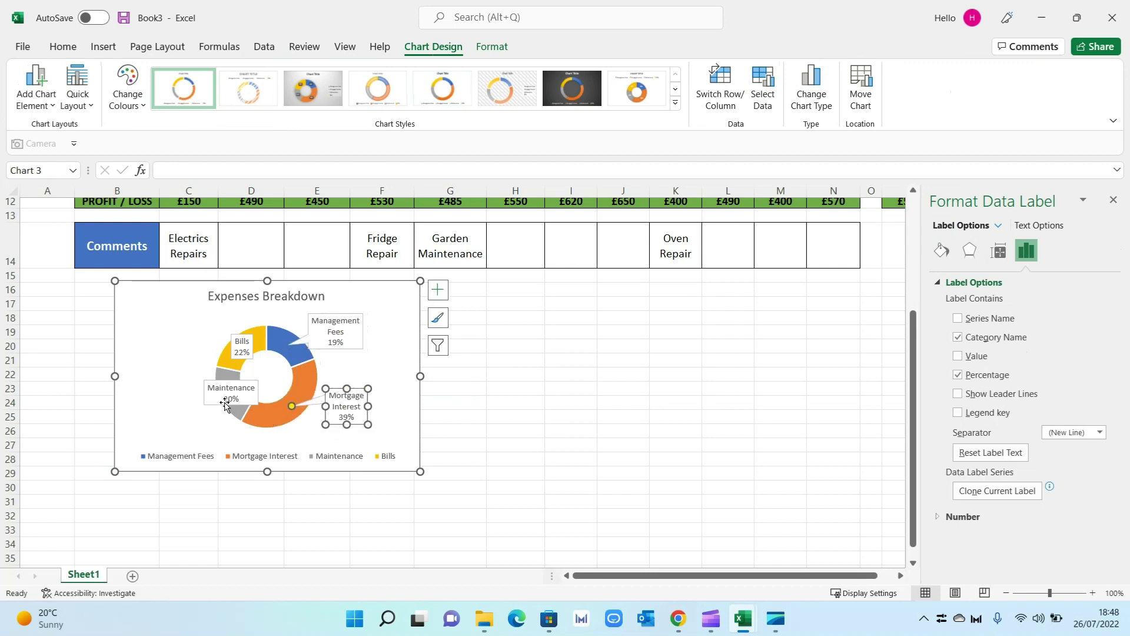
pyautogui.moveTo(226, 404); pyautogui.dragTo(166, 411)
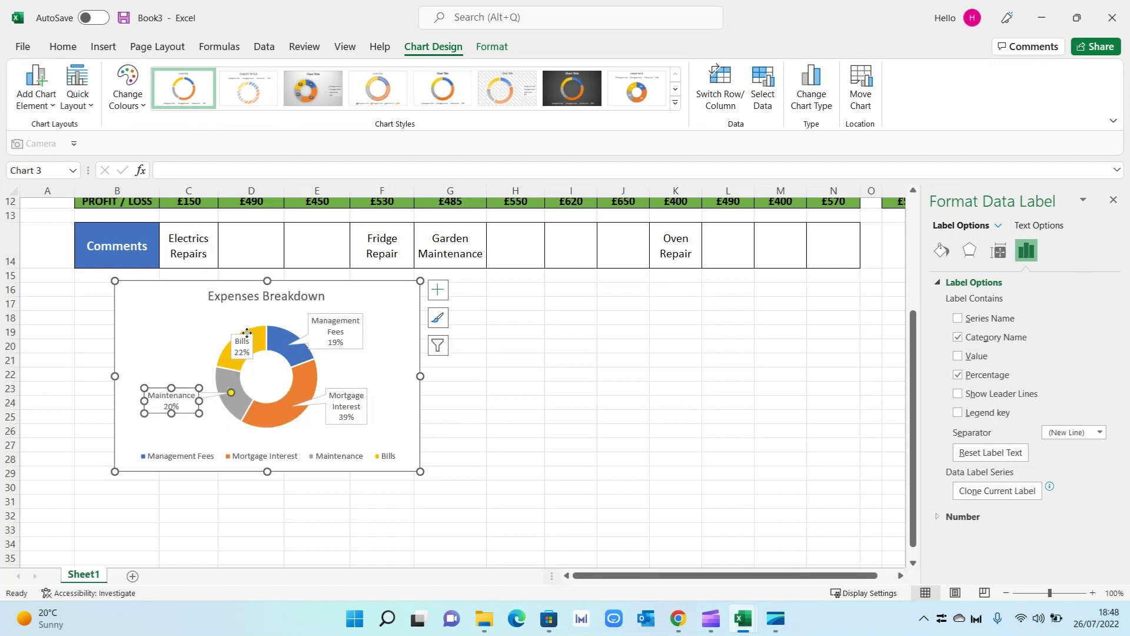
pyautogui.click(247, 333)
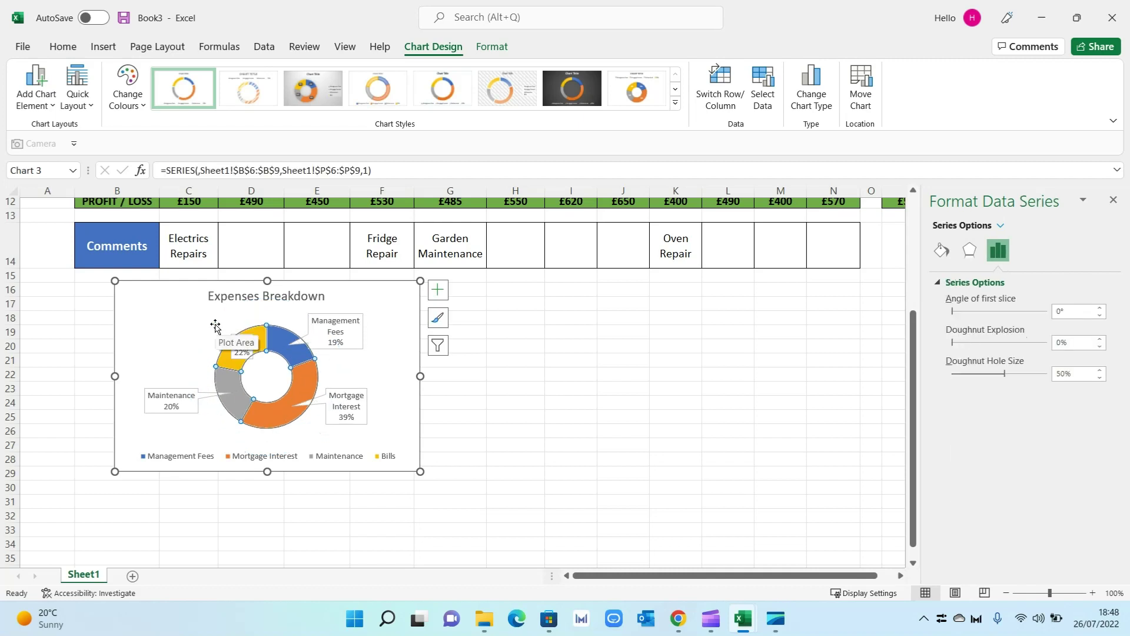
pyautogui.click(248, 344)
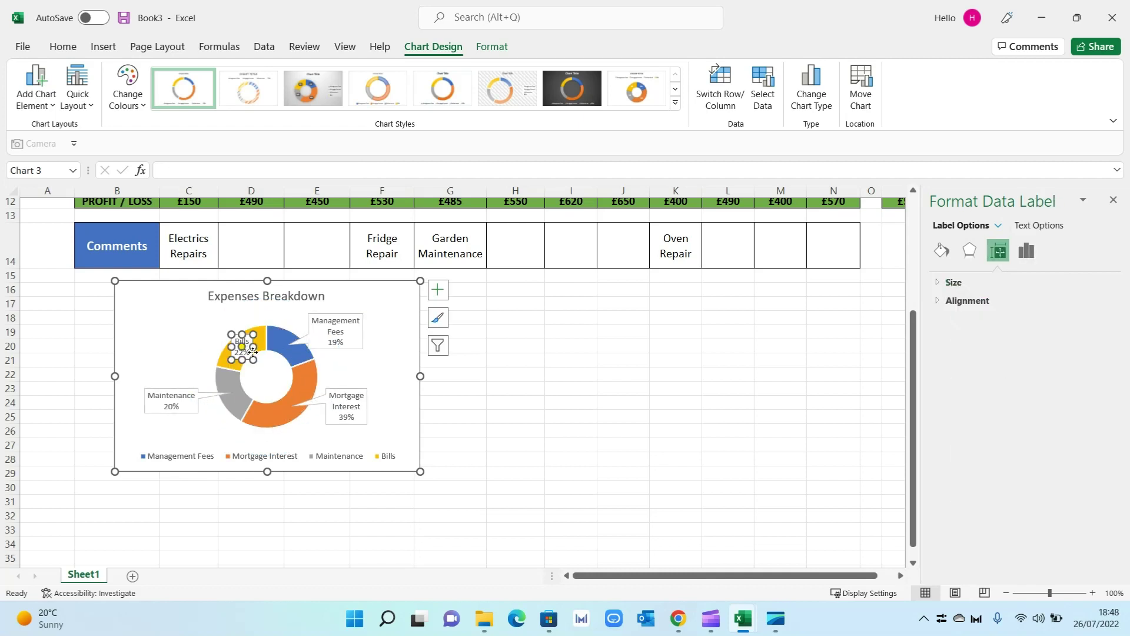
pyautogui.moveTo(253, 352); pyautogui.dragTo(213, 334)
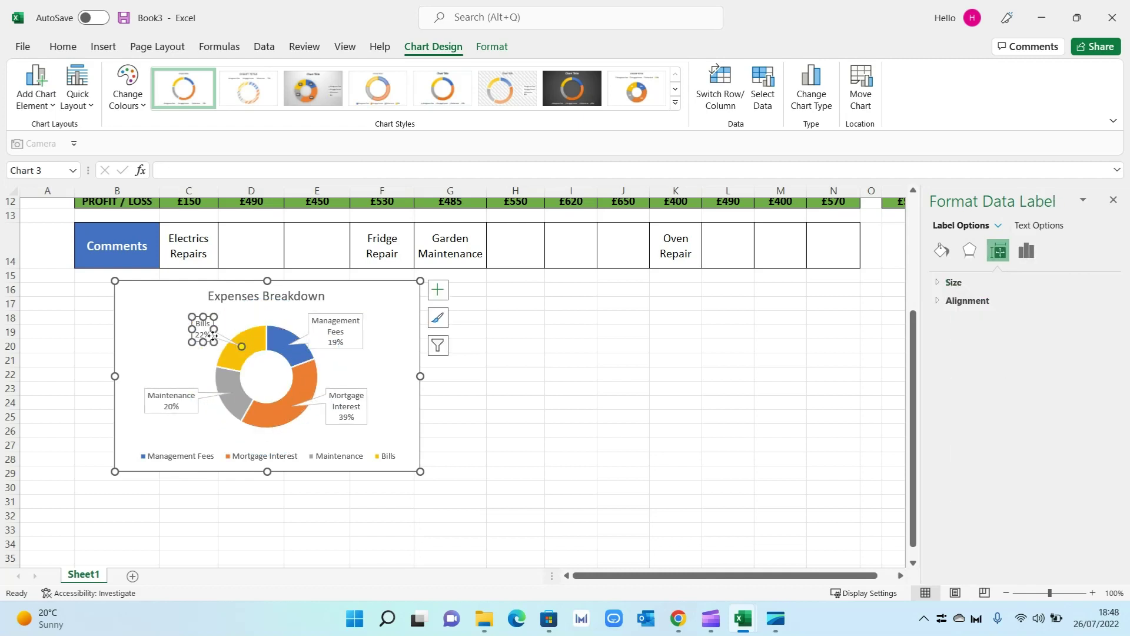
# - Delete the legend from the Expenses Breakdown doughnut chart
pyautogui.click(453, 473)
pyautogui.click(343, 448)
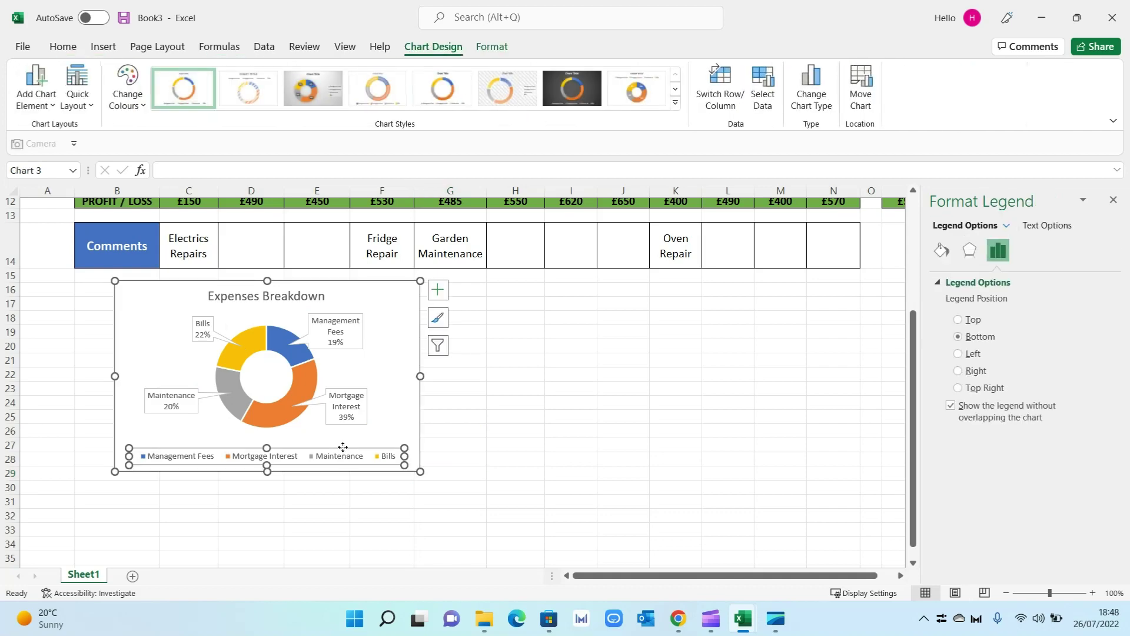
pyautogui.press('Delete')
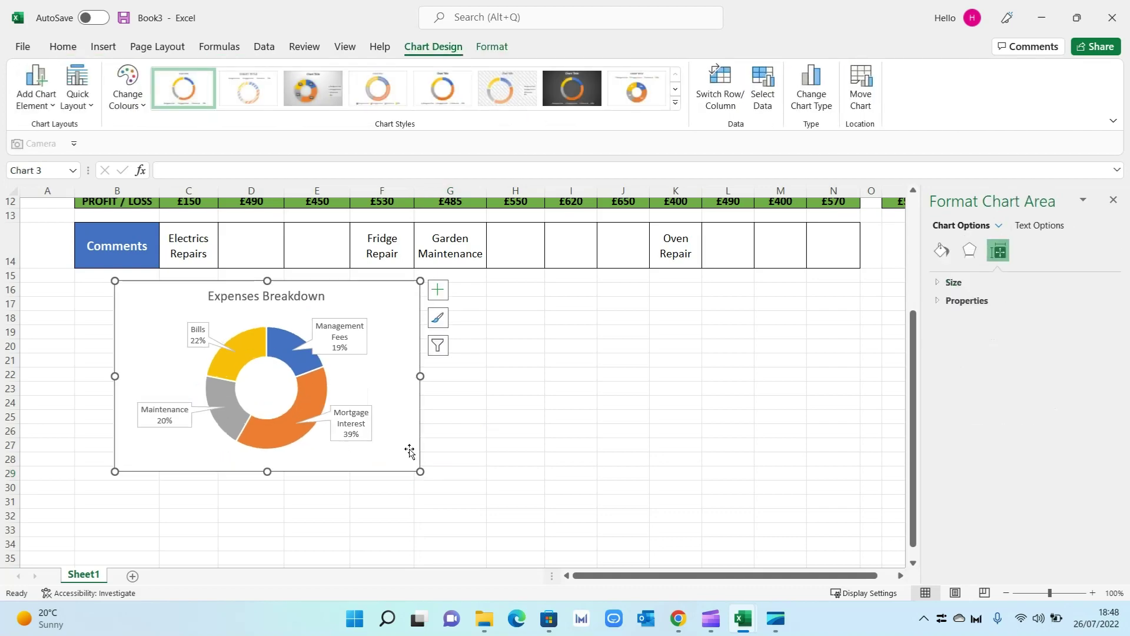
# - Shrink the doughnut chart, move it left under the Comments row, and close the Format pane
pyautogui.moveTo(419, 471); pyautogui.dragTo(401, 460)
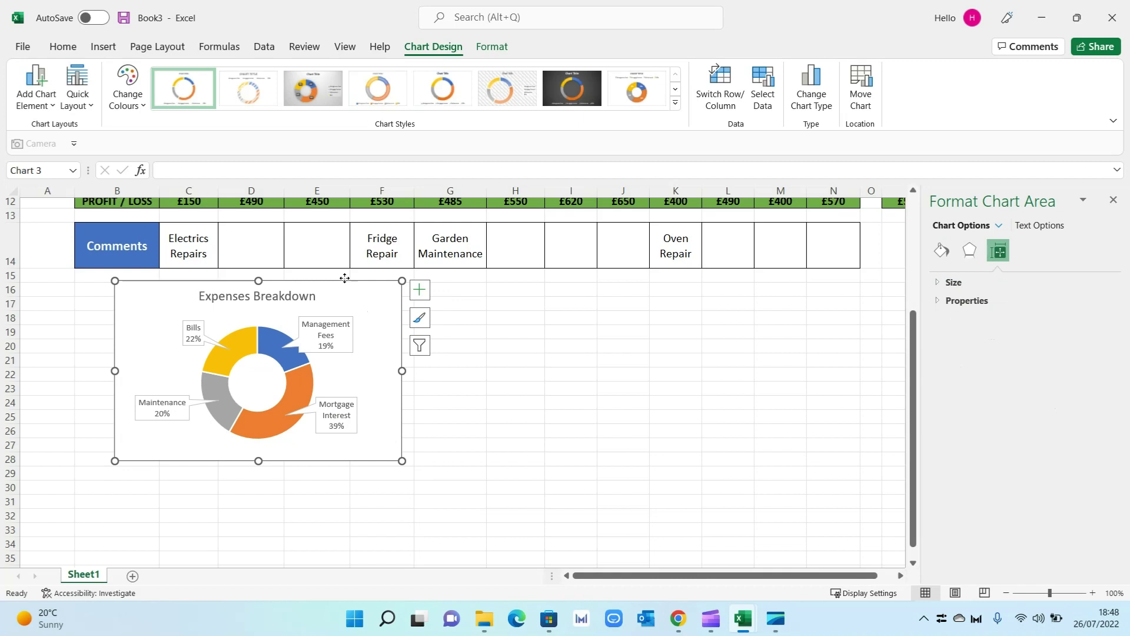
pyautogui.moveTo(350, 283); pyautogui.dragTo(301, 284)
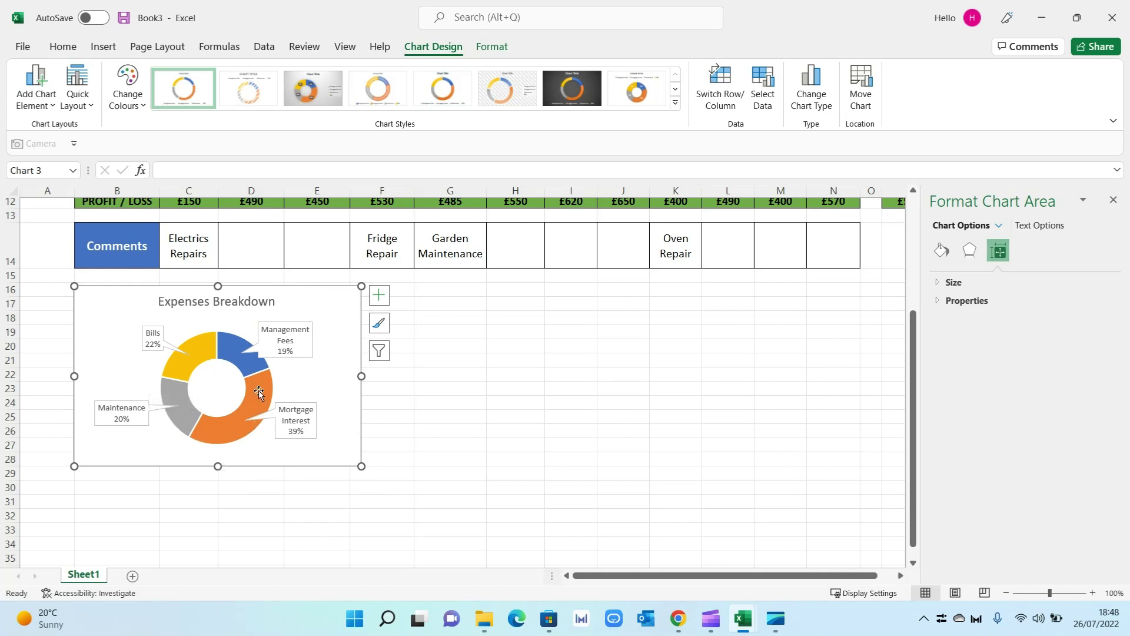
pyautogui.click(431, 420)
pyautogui.moveTo(240, 401)
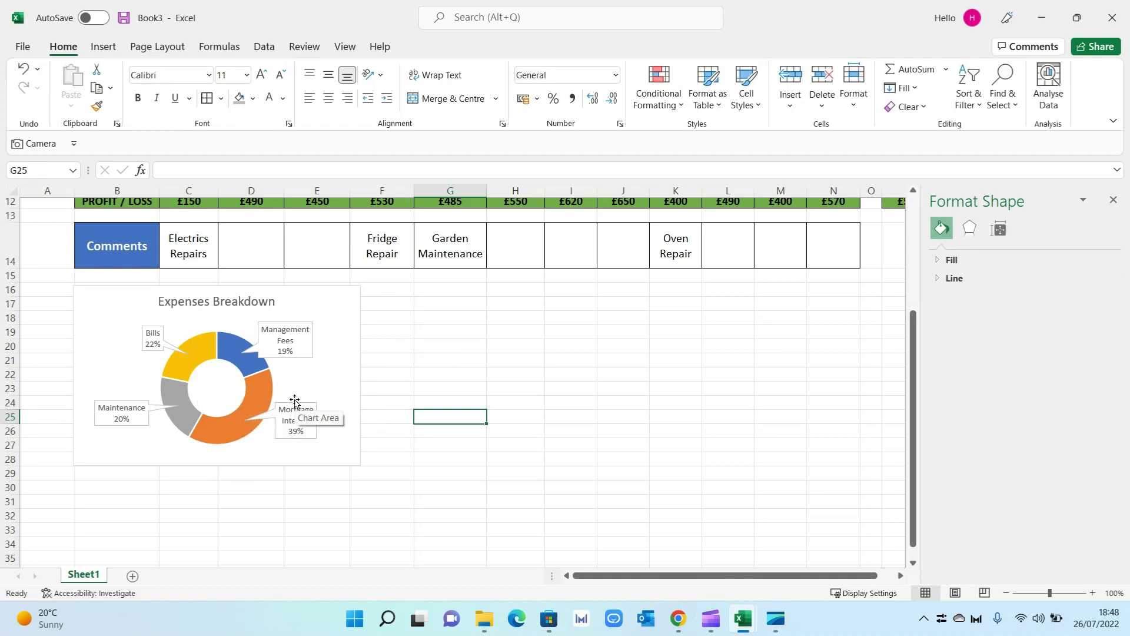
pyautogui.click(1113, 199)
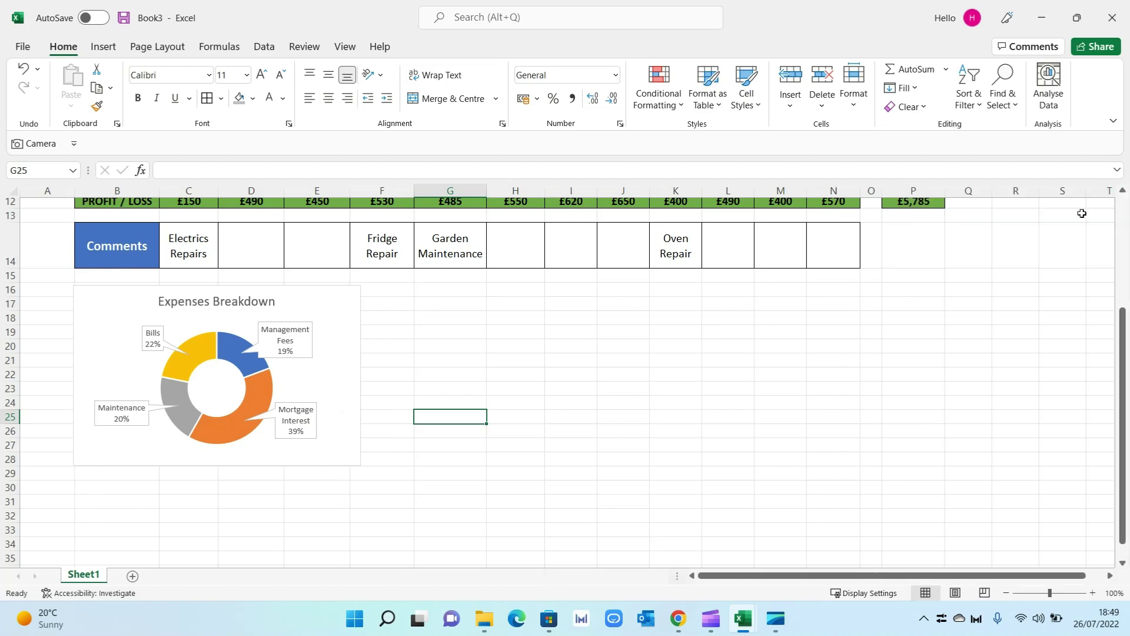
pyautogui.scroll(1, 544, 404)
pyautogui.scroll(3, 544, 404)
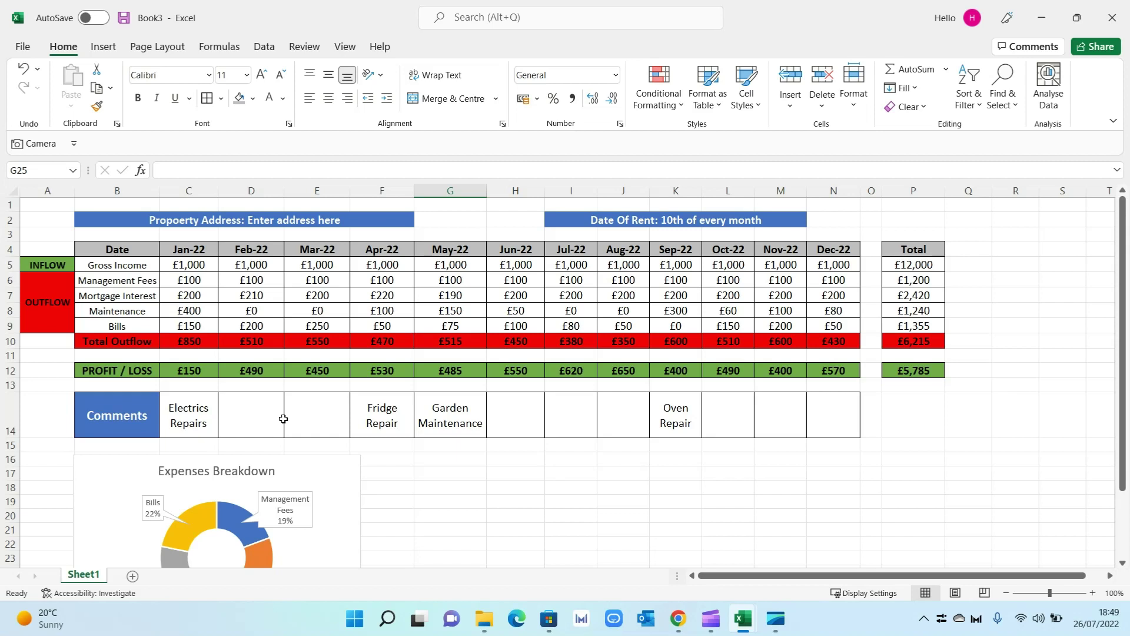
# - Insert a clustered column chart of the month headers B4:N4 and PROFIT / LOSS row B12:N12
pyautogui.moveTo(196, 249); pyautogui.dragTo(818, 250)
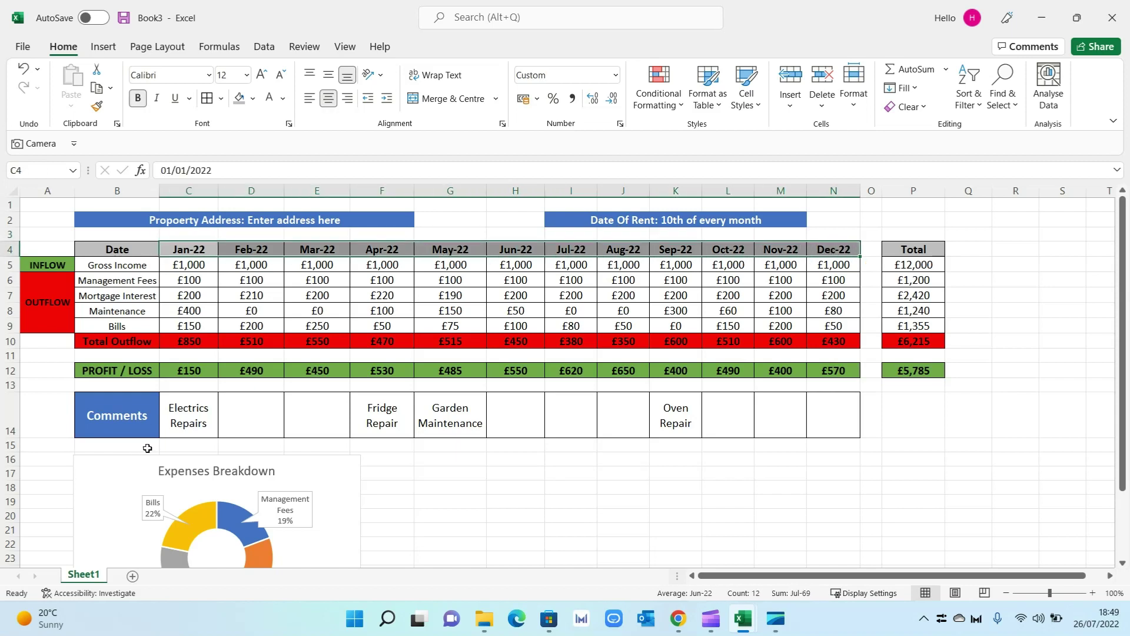
pyautogui.moveTo(203, 371); pyautogui.dragTo(806, 374)
pyautogui.moveTo(140, 252); pyautogui.dragTo(847, 250)
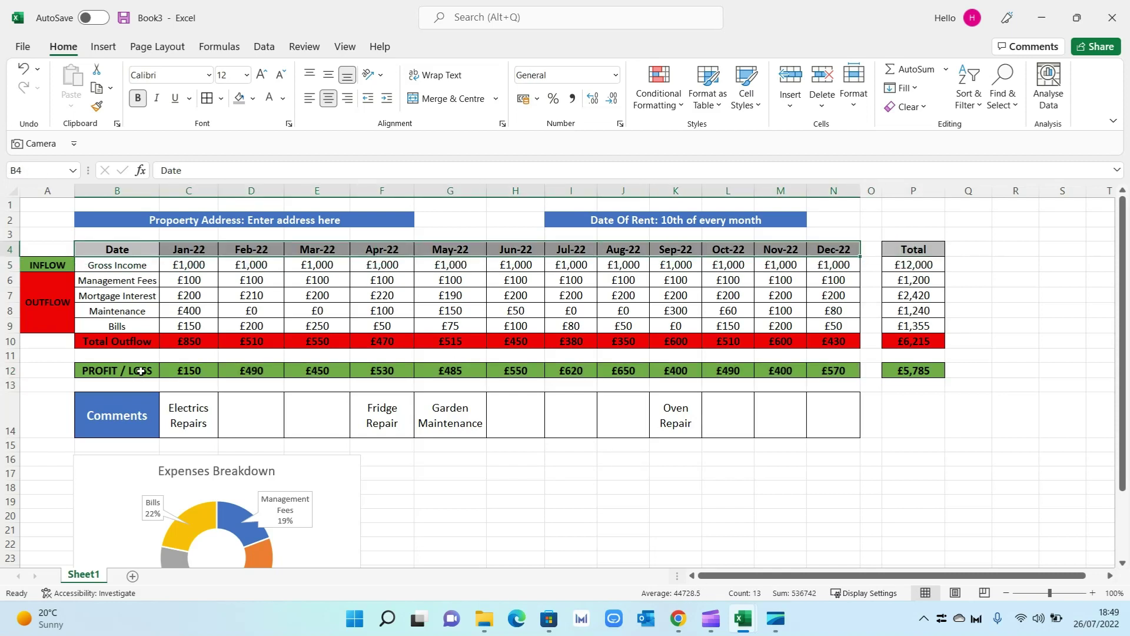
pyautogui.moveTo(141, 371); pyautogui.dragTo(842, 375)
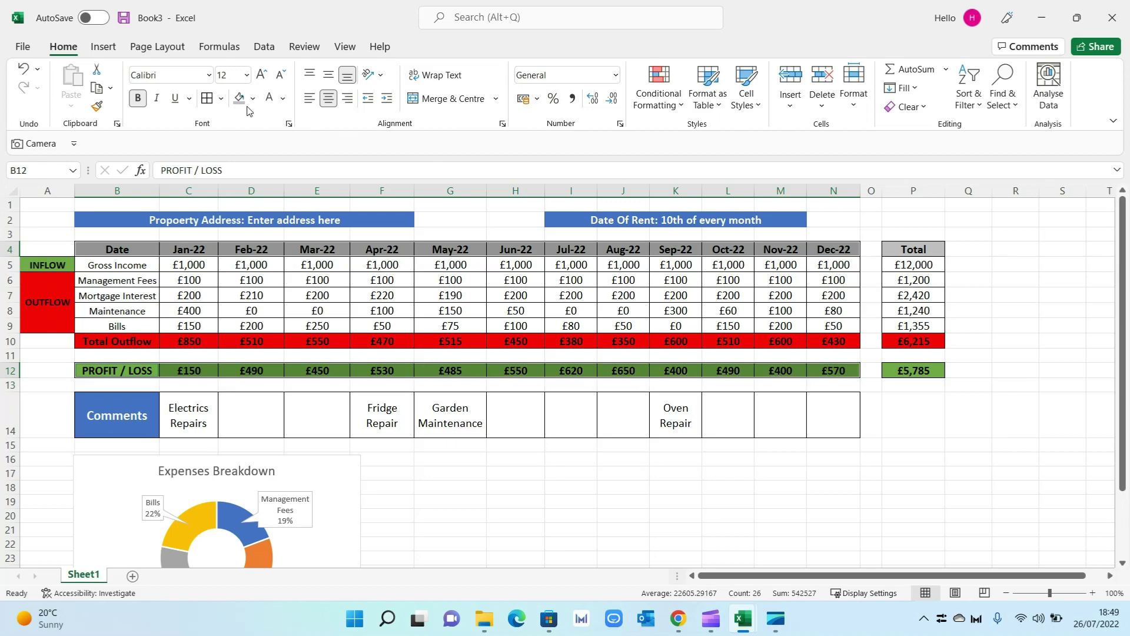
pyautogui.click(103, 46)
pyautogui.click(408, 69)
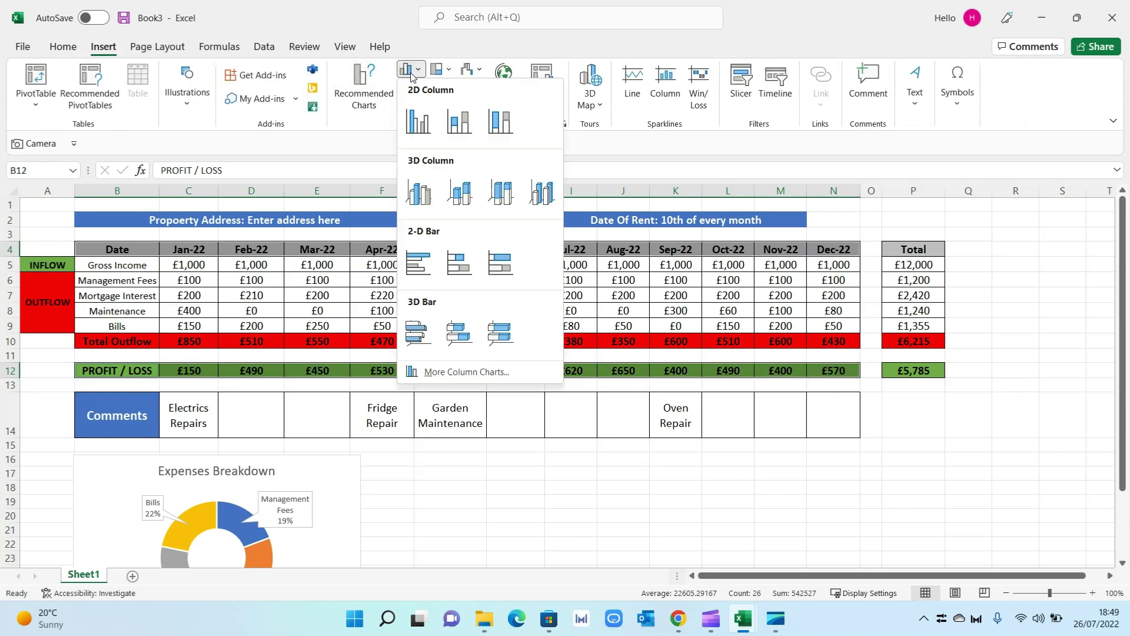
pyautogui.click(419, 129)
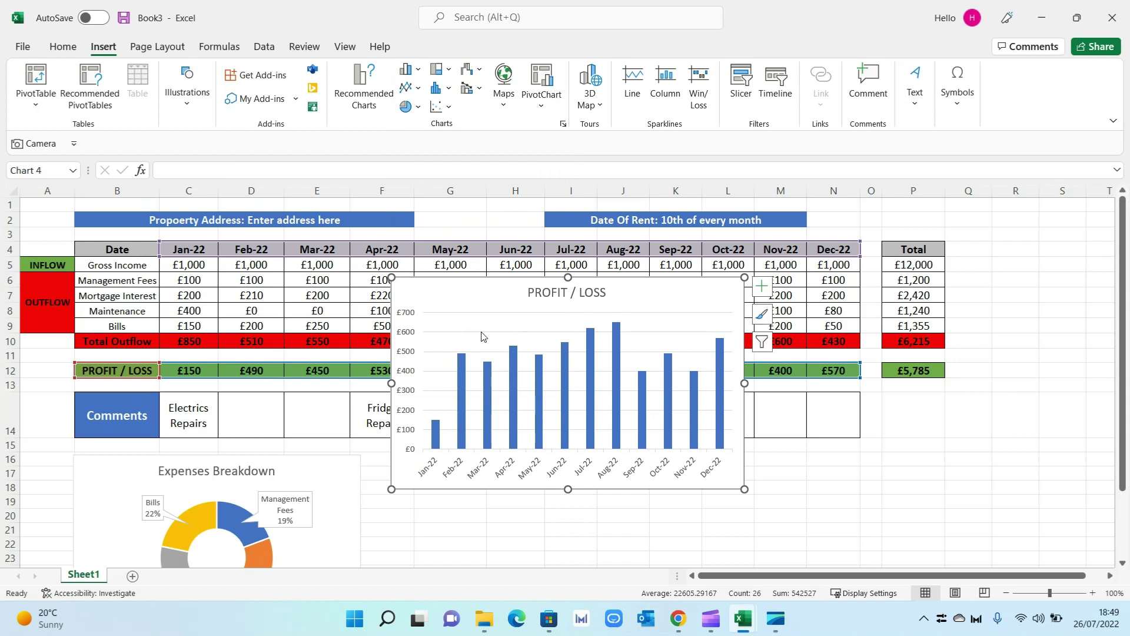
# - Move the PROFIT / LOSS column chart below Comments and shrink it beside the doughnut
pyautogui.scroll(-3, 624, 289)
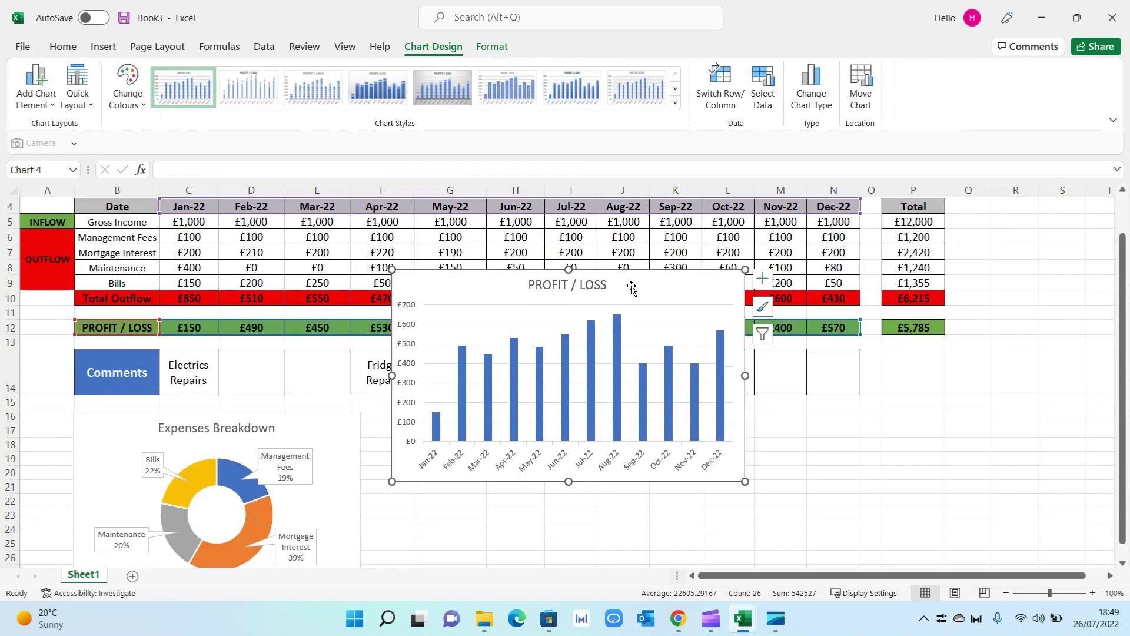
pyautogui.moveTo(625, 289); pyautogui.dragTo(614, 418)
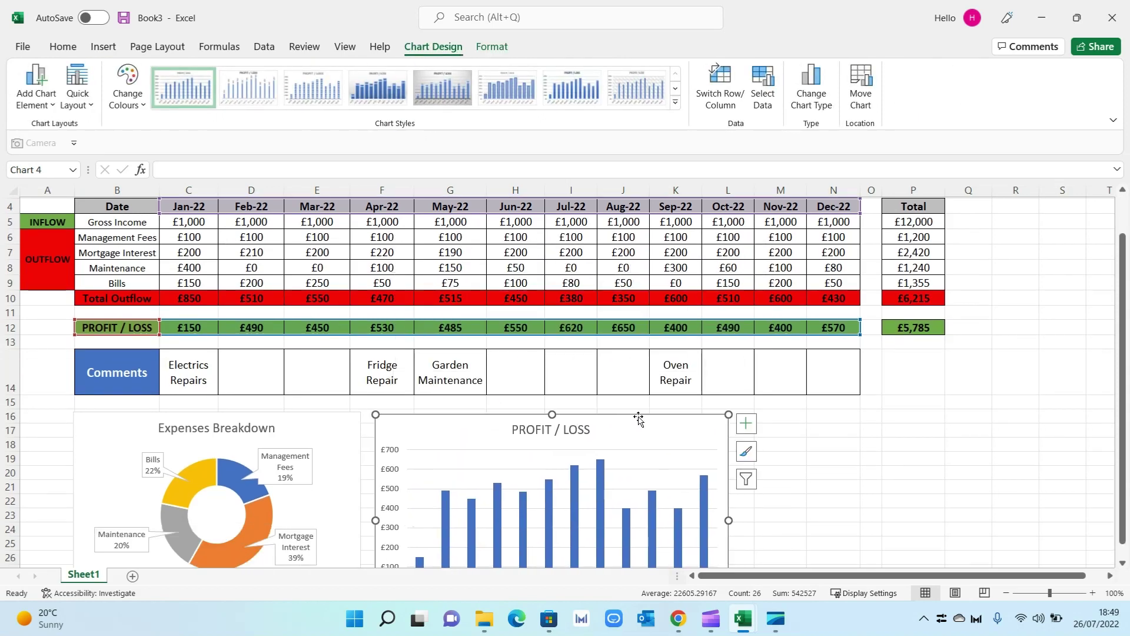
pyautogui.scroll(-2, 695, 424)
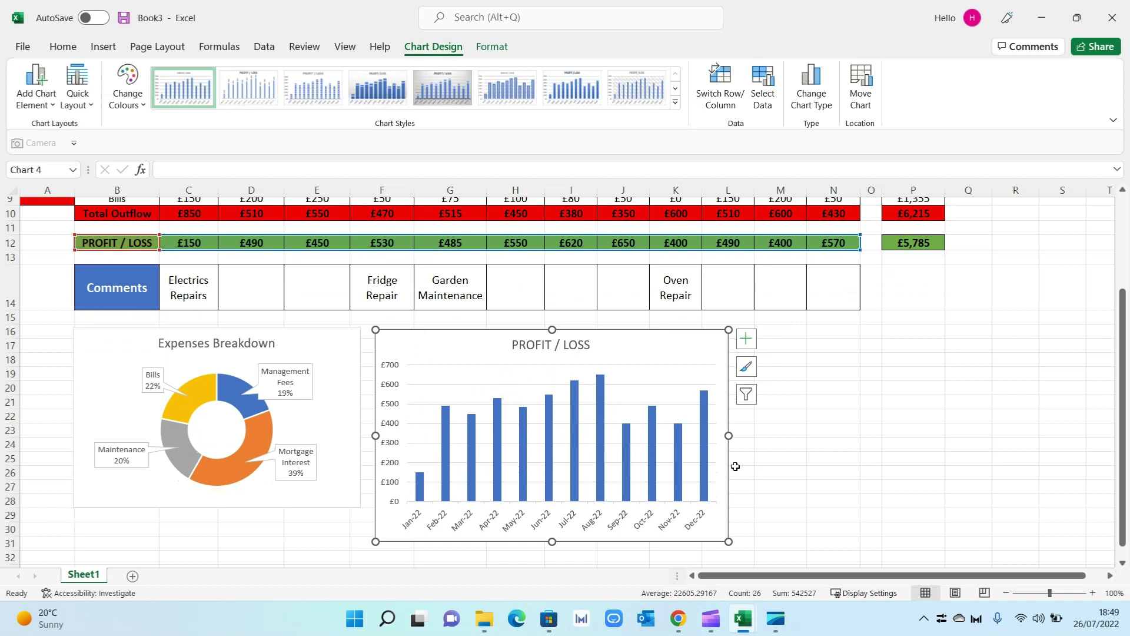
pyautogui.moveTo(599, 389)
pyautogui.moveTo(729, 541); pyautogui.dragTo(686, 518)
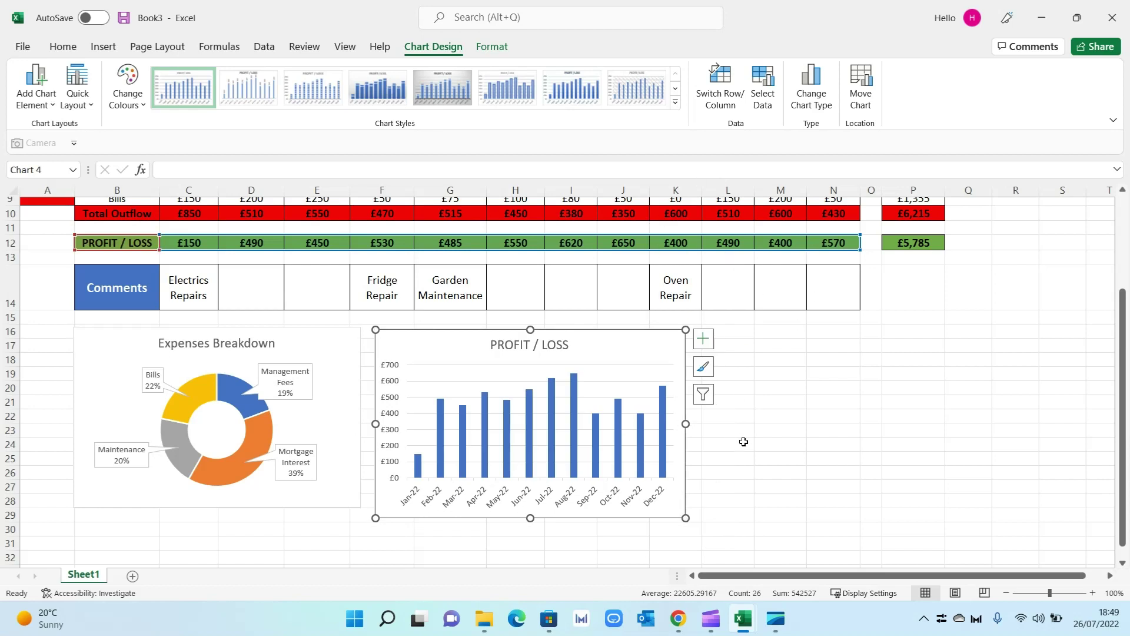
pyautogui.click(765, 430)
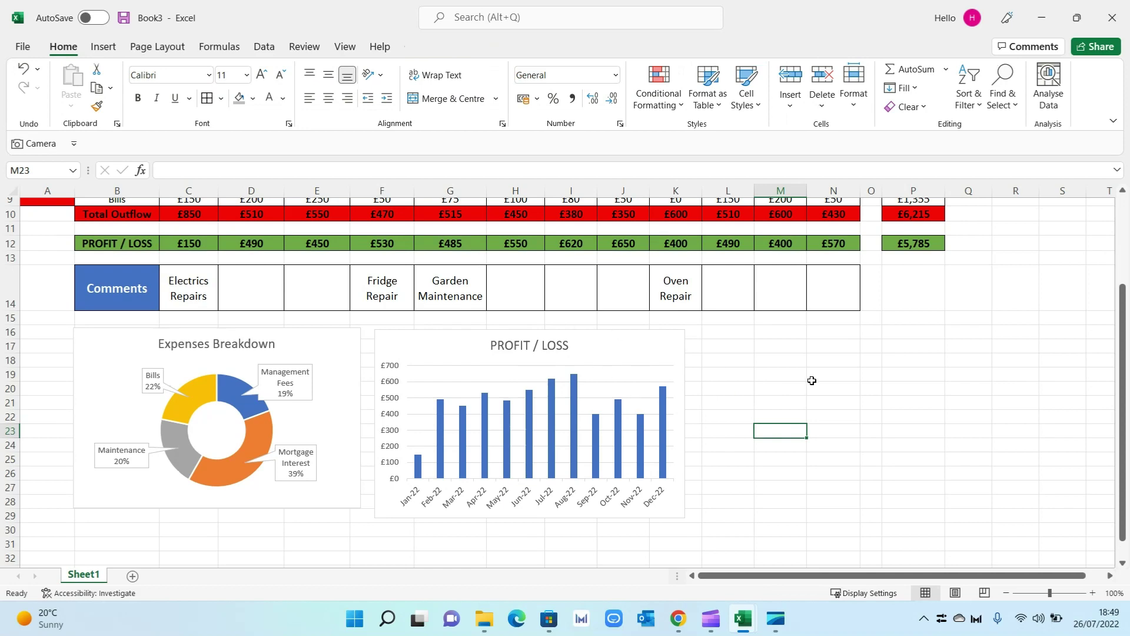
# - Insert a 2D line chart of the Total Outflow and PROFIT / LOSS rows
pyautogui.scroll(2, 812, 384)
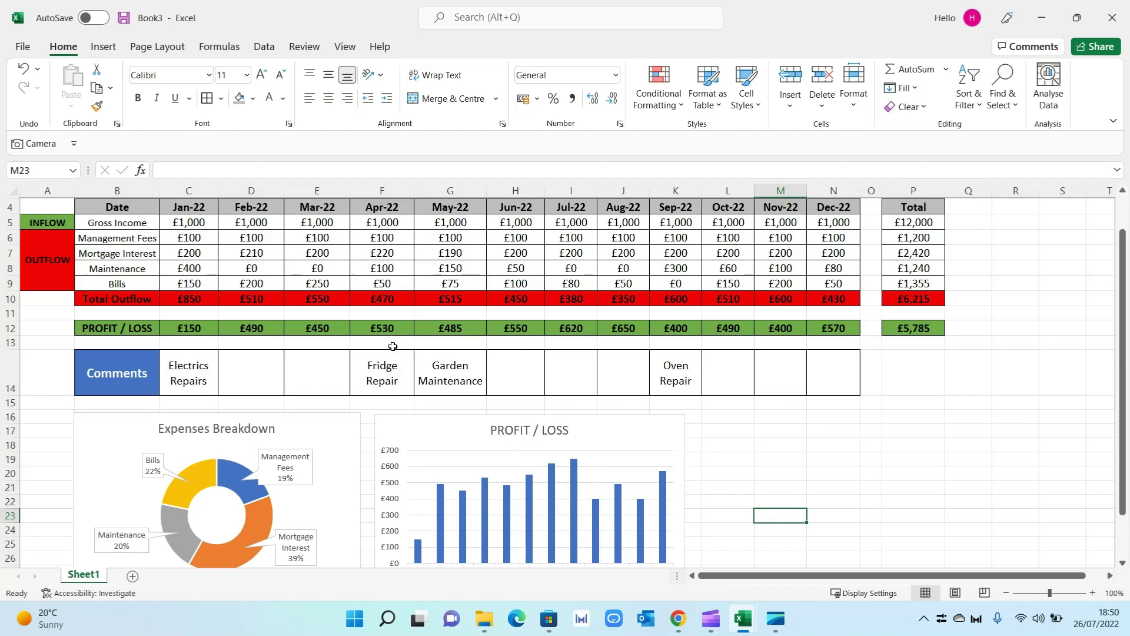
pyautogui.moveTo(140, 299); pyautogui.dragTo(827, 302)
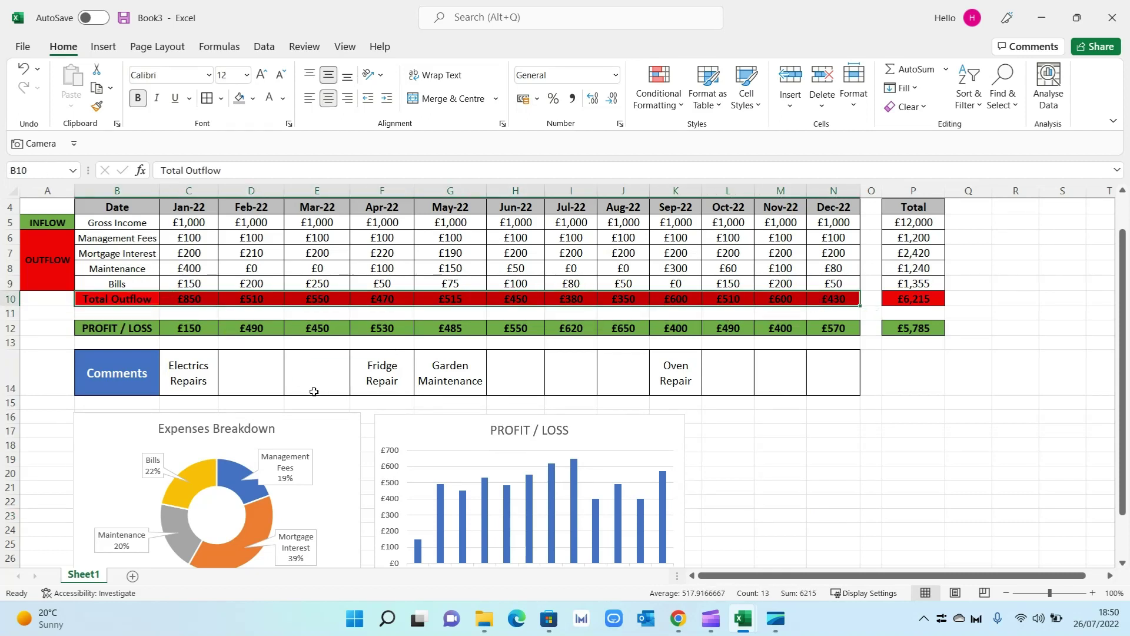
pyautogui.moveTo(136, 330); pyautogui.dragTo(831, 329)
pyautogui.click(103, 47)
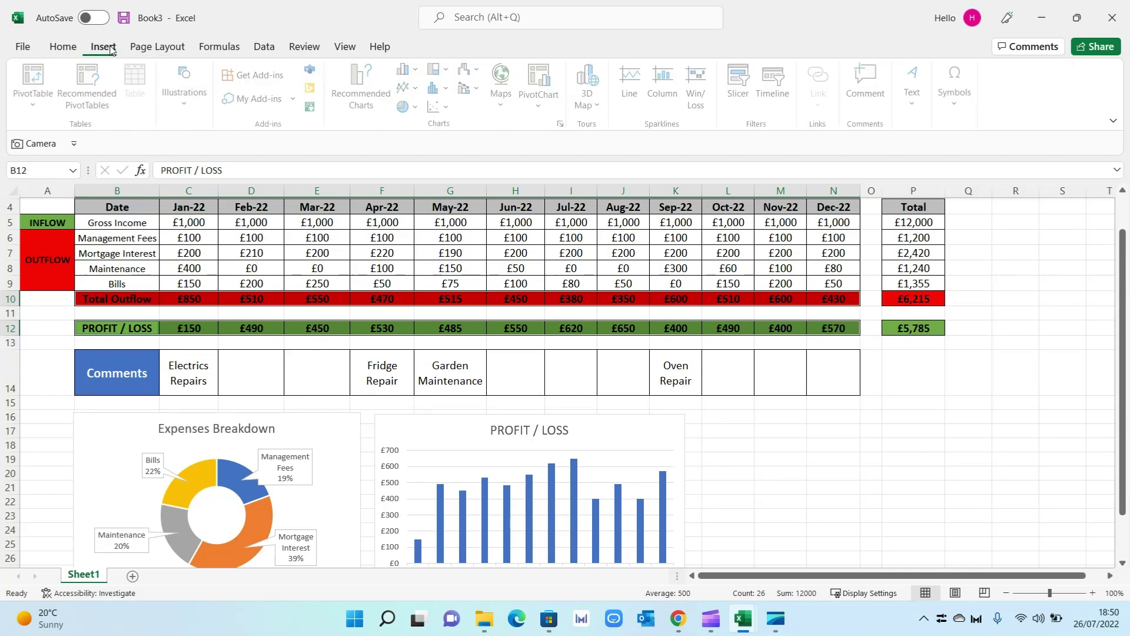
pyautogui.click(415, 88)
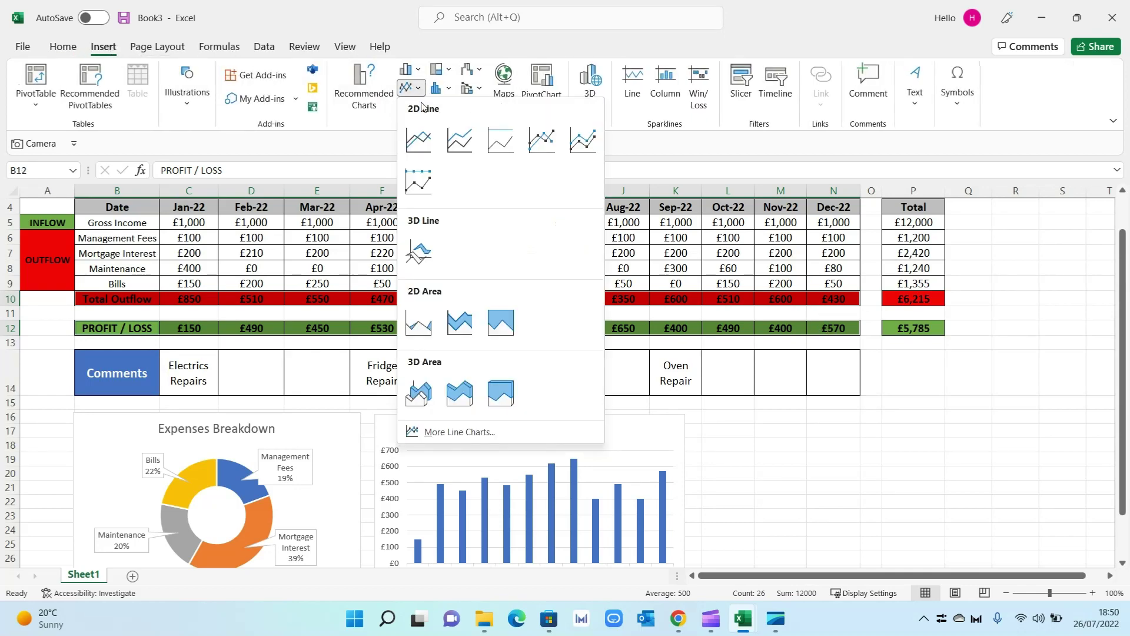
pyautogui.click(424, 144)
# - Move the line chart beside the PROFIT / LOSS column chart and shrink it to fit
pyautogui.moveTo(545, 279); pyautogui.dragTo(843, 386)
pyautogui.scroll(-1, 836, 377)
pyautogui.moveTo(786, 339); pyautogui.dragTo(798, 375)
pyautogui.scroll(-1, 971, 500)
pyautogui.moveTo(1047, 541); pyautogui.dragTo(1027, 523)
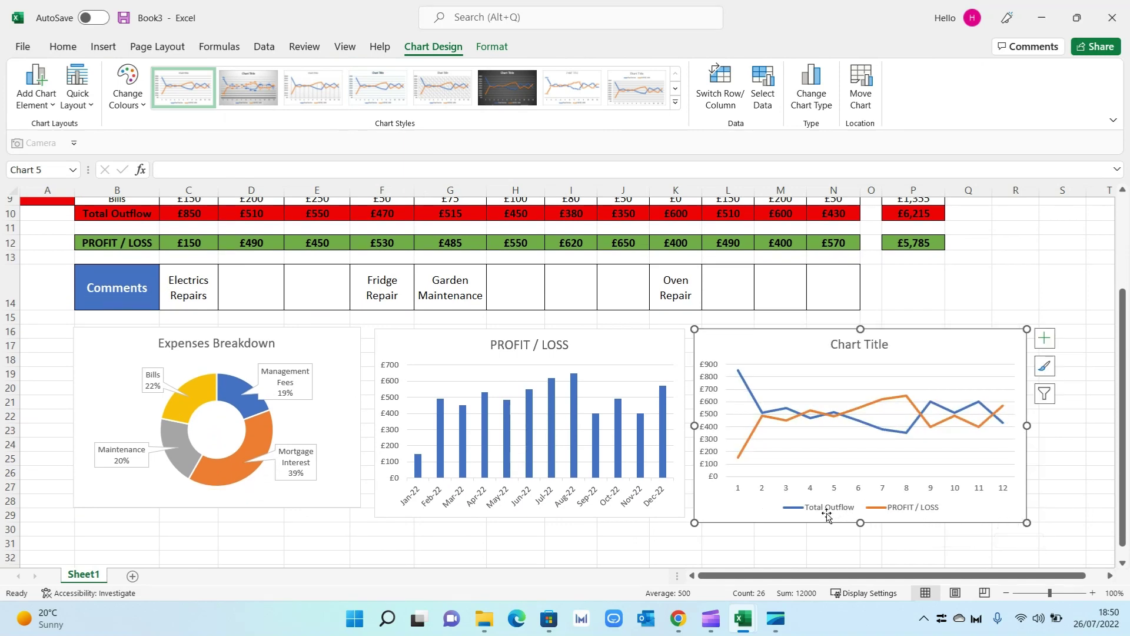
# - Make the PROFIT / LOSS line green
pyautogui.click(879, 404)
pyautogui.rightClick(879, 404)
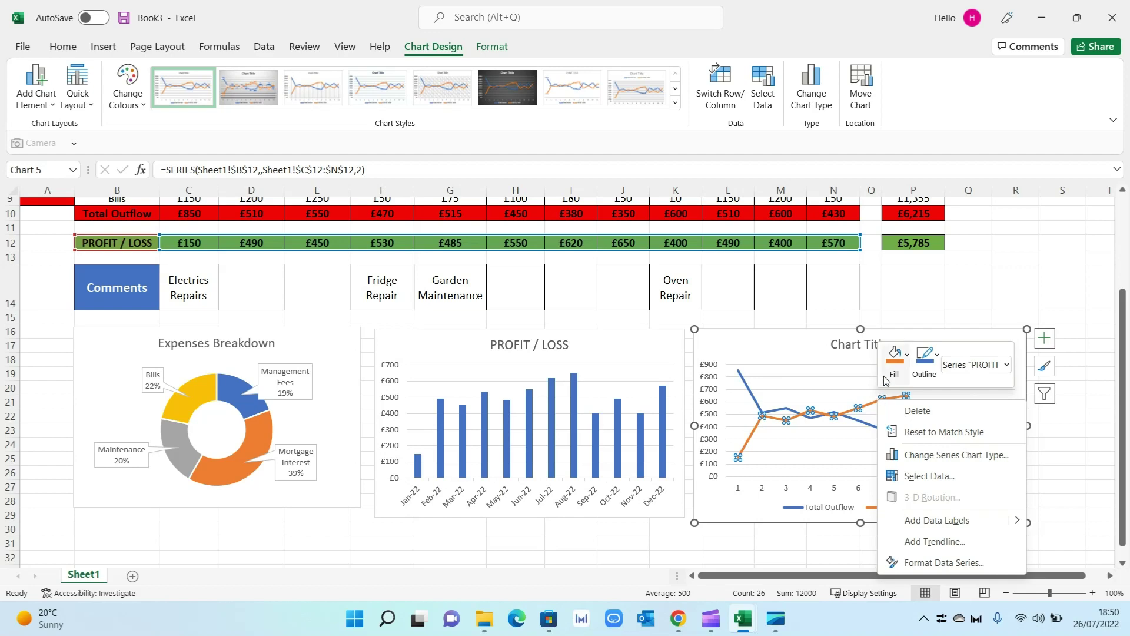
pyautogui.click(894, 358)
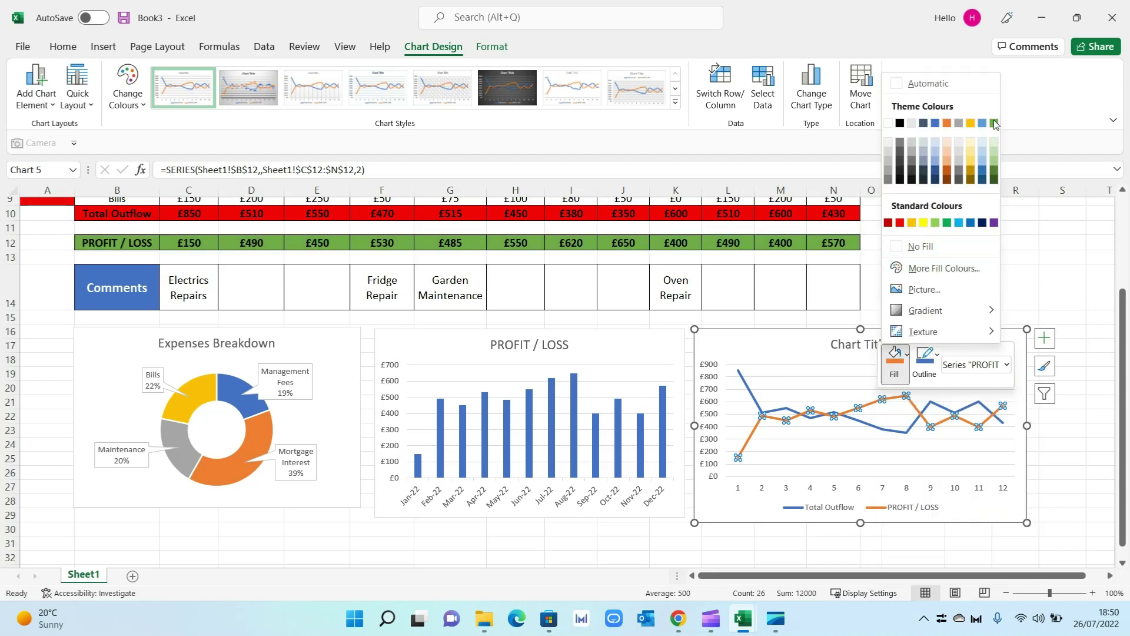
pyautogui.press('Escape')
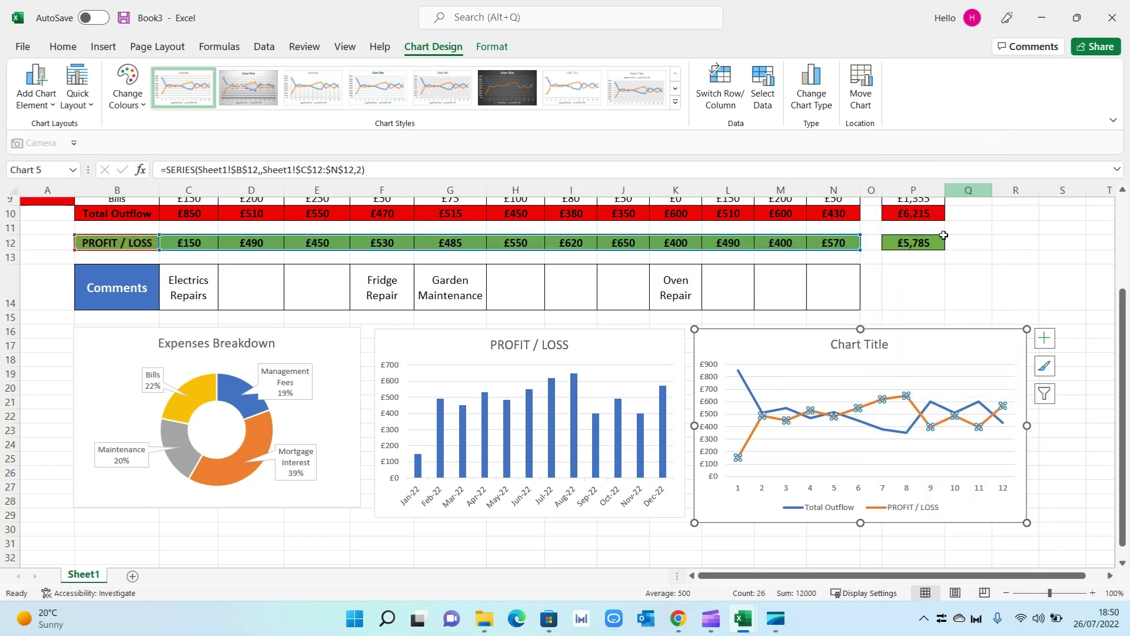
pyautogui.rightClick(882, 397)
pyautogui.click(930, 362)
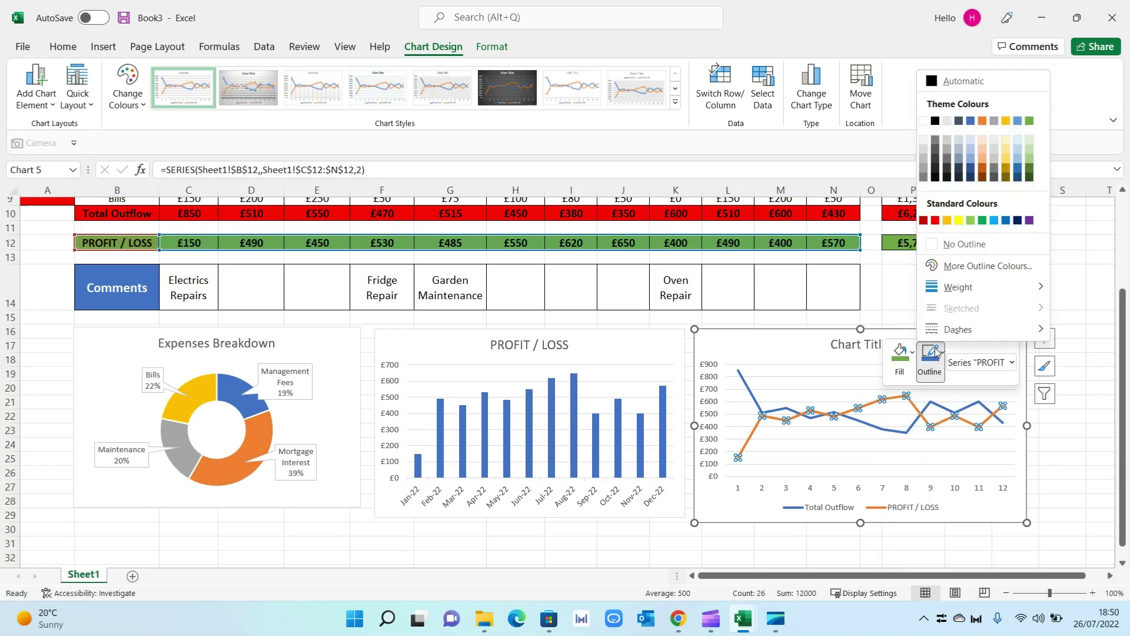
pyautogui.click(1031, 122)
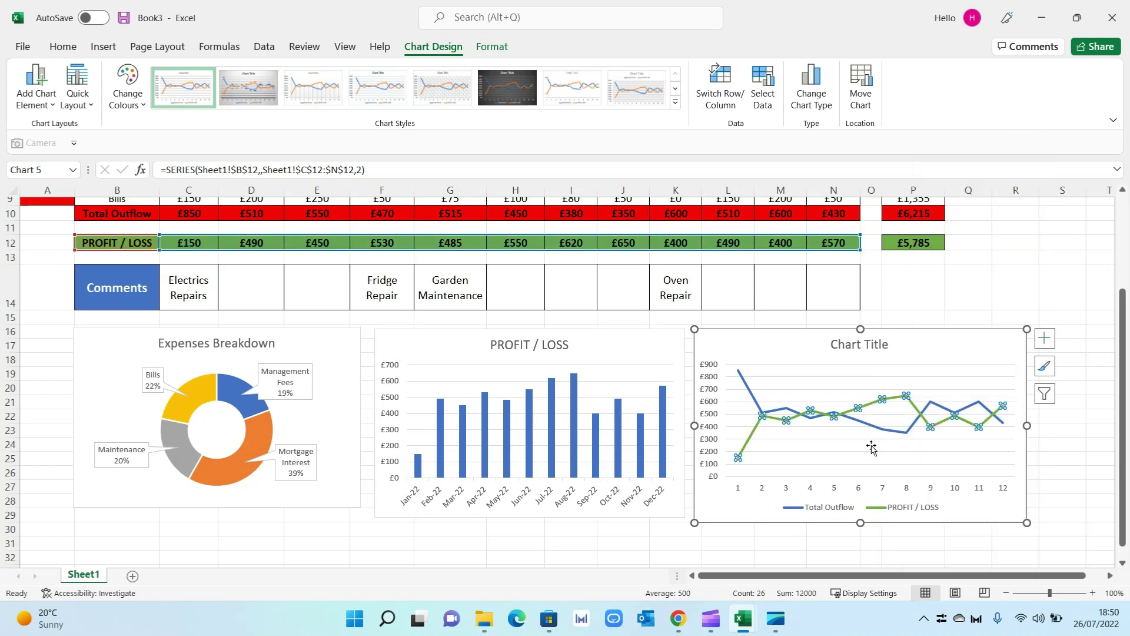
# - Make the Total Outflow line and its markers red
pyautogui.click(867, 426)
pyautogui.rightClick(867, 428)
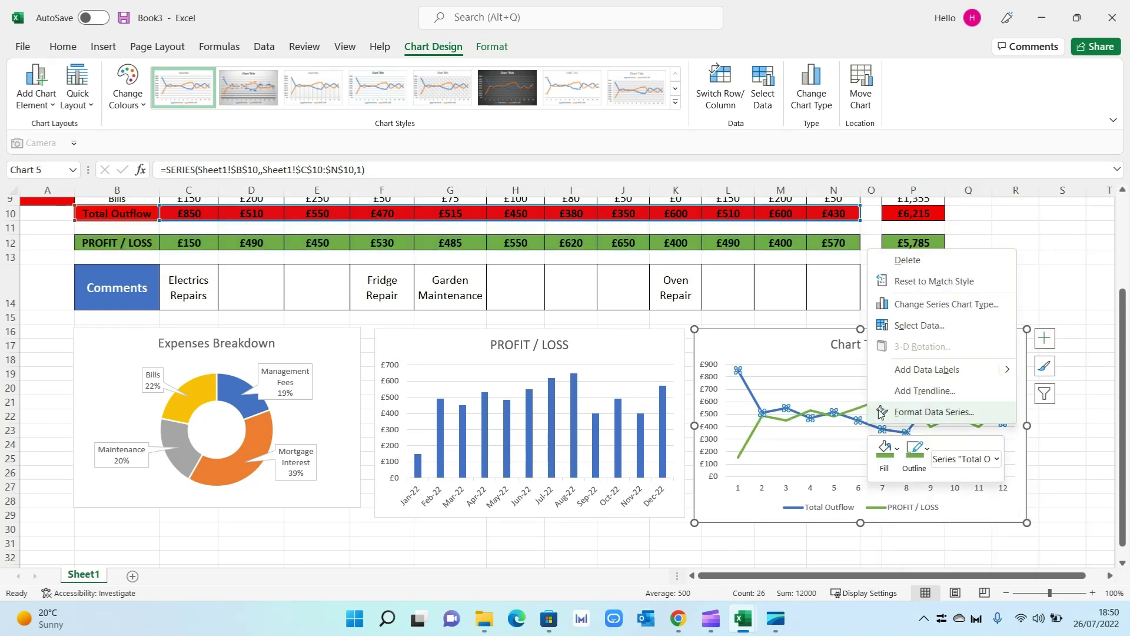
pyautogui.click(886, 455)
pyautogui.click(889, 317)
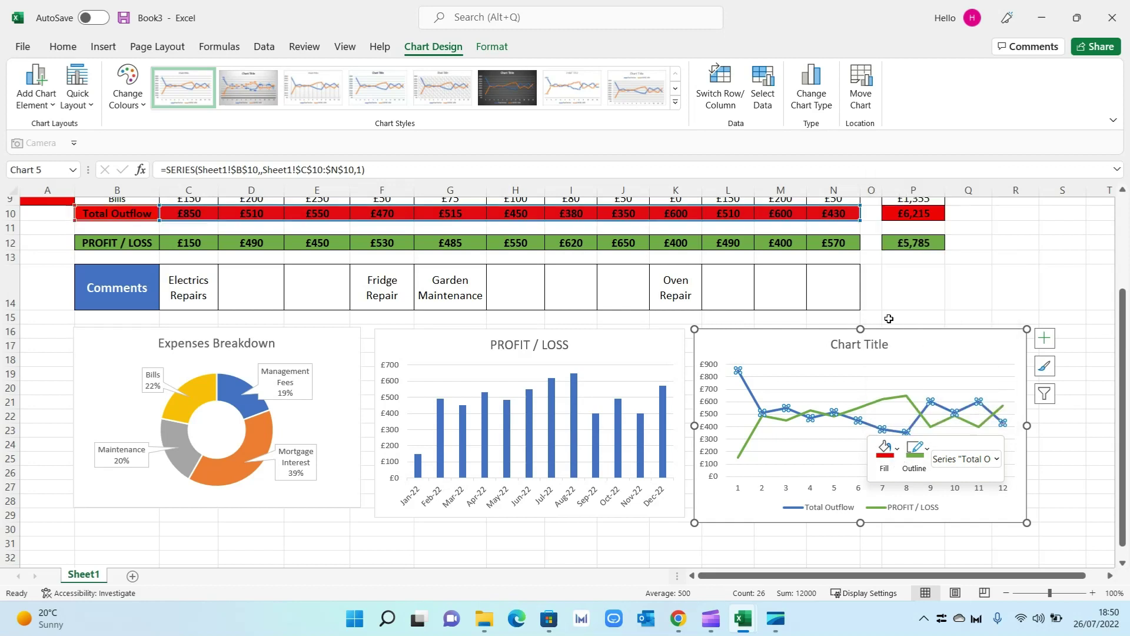
pyautogui.click(916, 462)
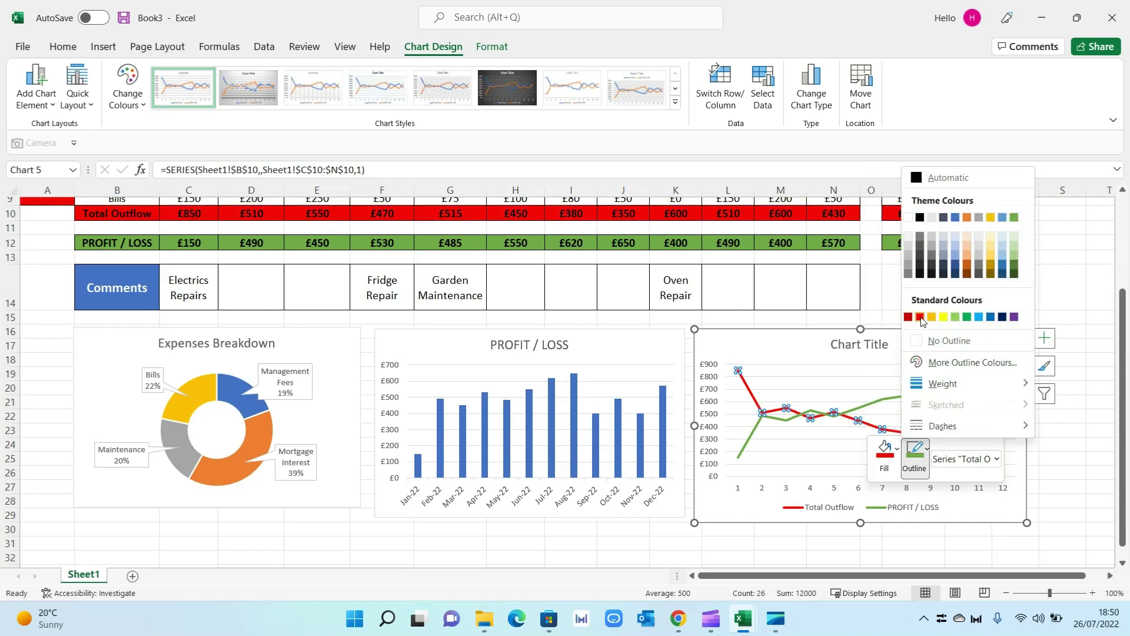
pyautogui.click(921, 318)
pyautogui.click(854, 344)
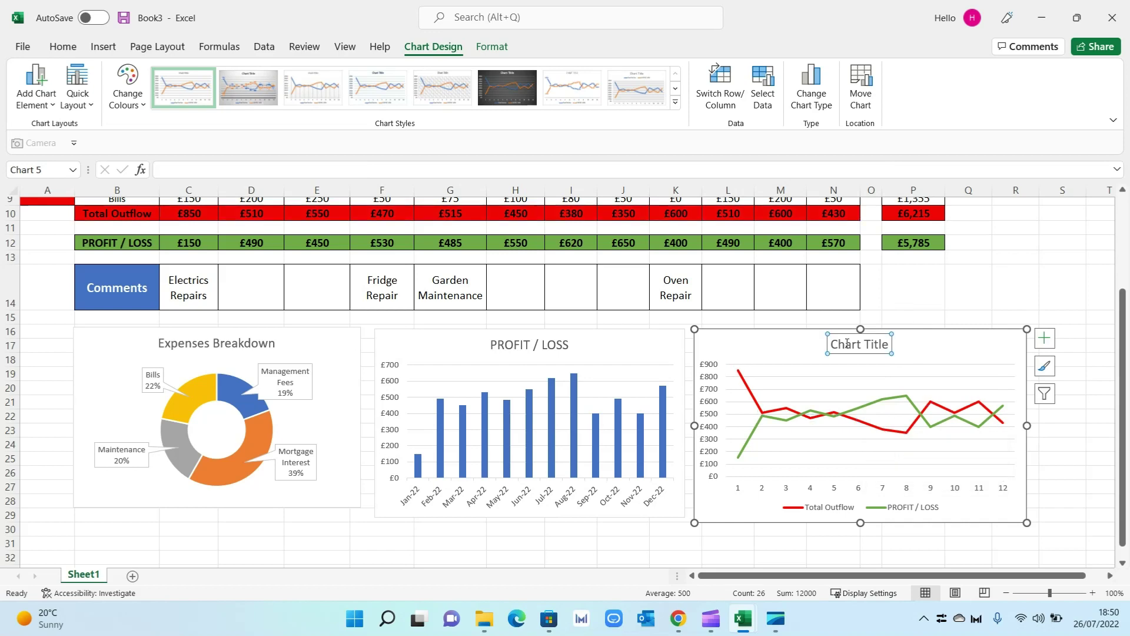
# - Replace the line chart's 'Chart Title' placeholder with 'Expenses vs Profit'
pyautogui.tripleClick(848, 343)
pyautogui.write('E X')
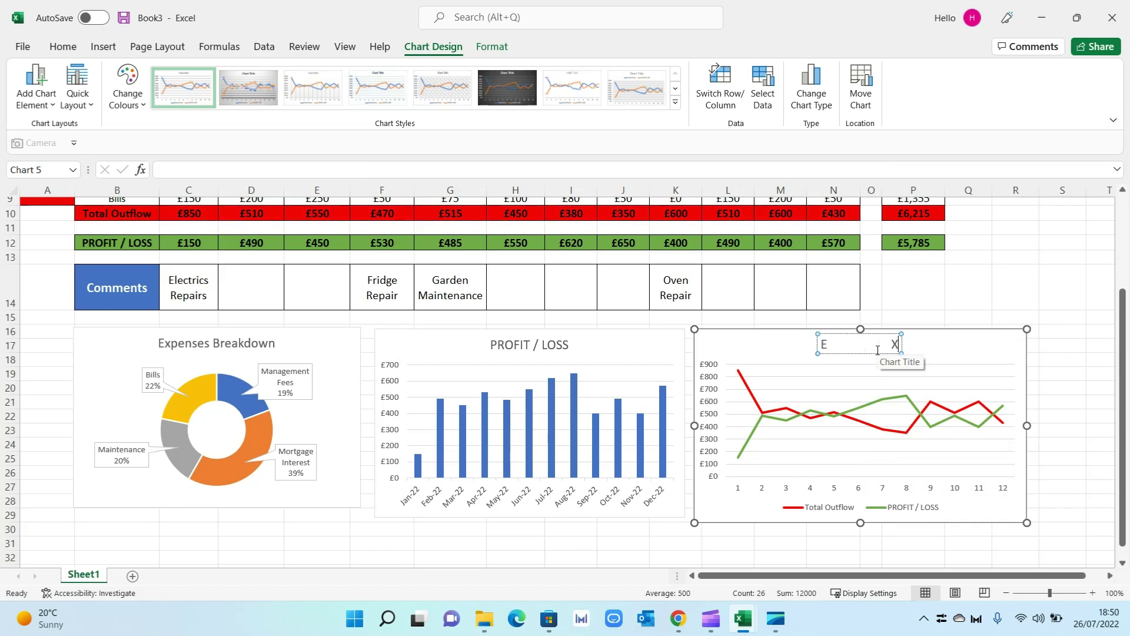
pyautogui.press('Escape')
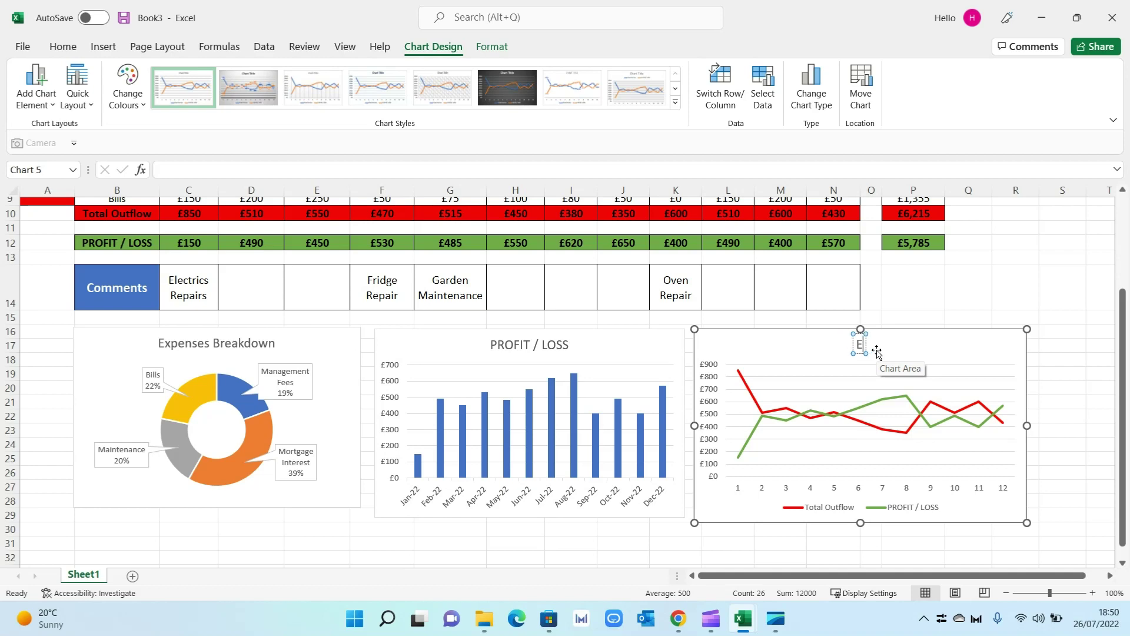
pyautogui.write('xpenses')
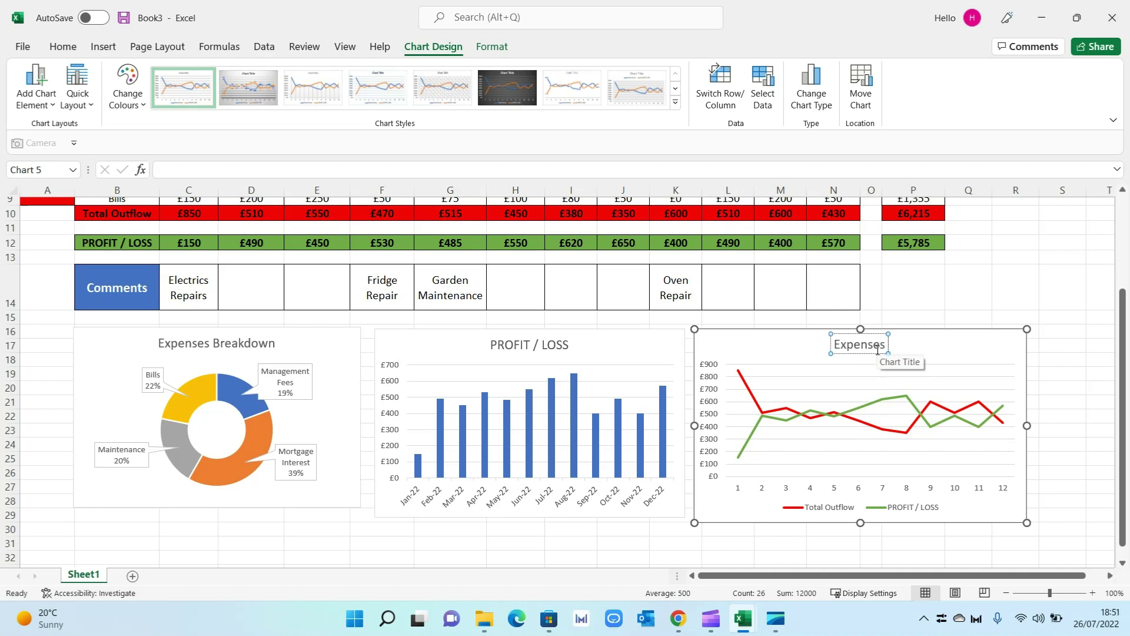
pyautogui.write(' vs profit')
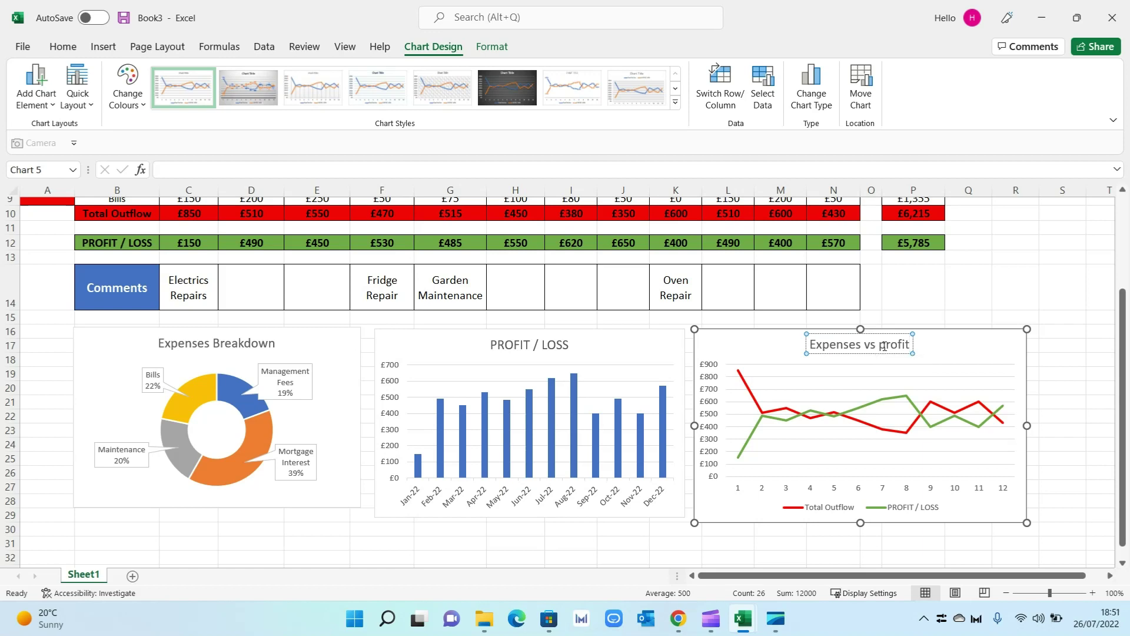
pyautogui.click(885, 345)
pyautogui.press('BackSpace')
pyautogui.write('P')
pyautogui.click(1071, 404)
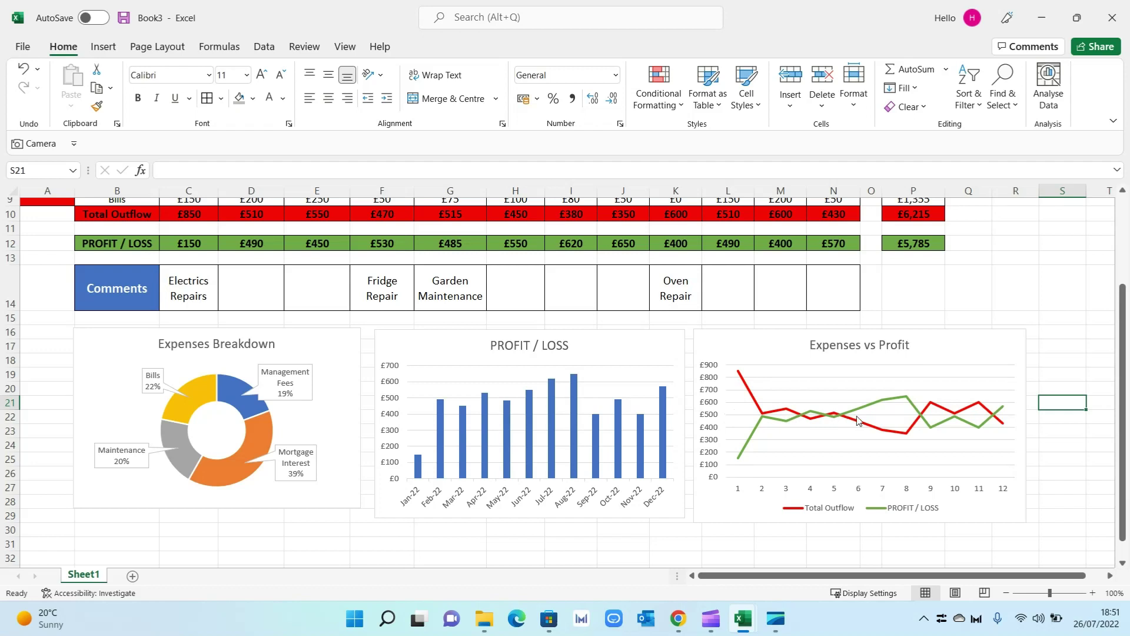
# - Scroll back to the top of the tracker and zoom the sheet out to 80%
pyautogui.moveTo(918, 407)
pyautogui.scroll(1, 795, 322)
pyautogui.scroll(2, 795, 322)
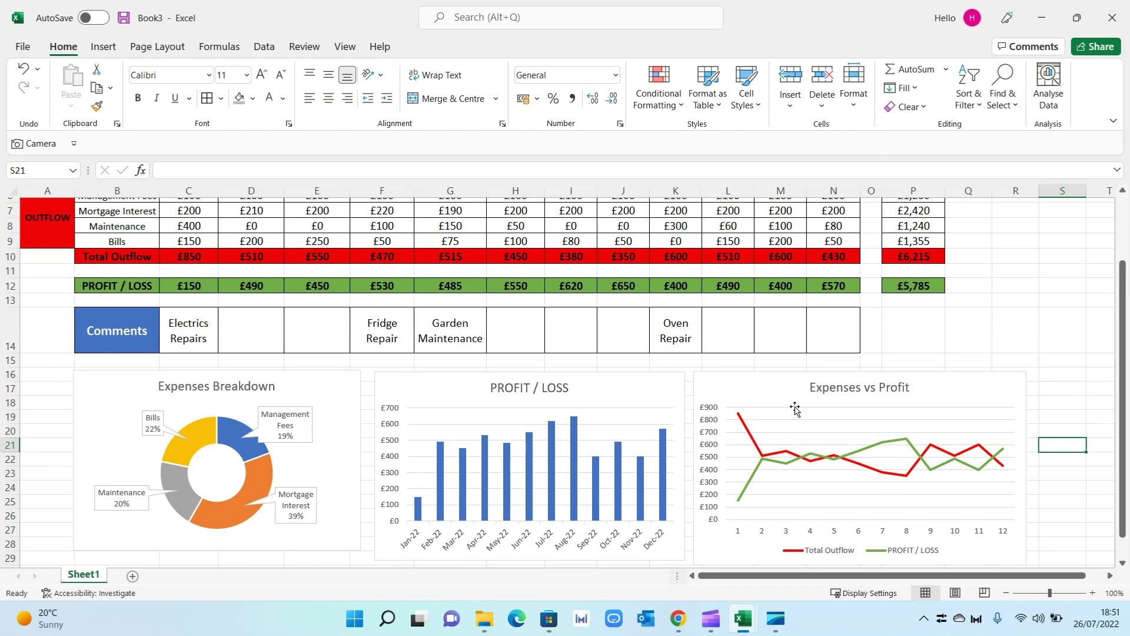
pyautogui.scroll(2, 795, 408)
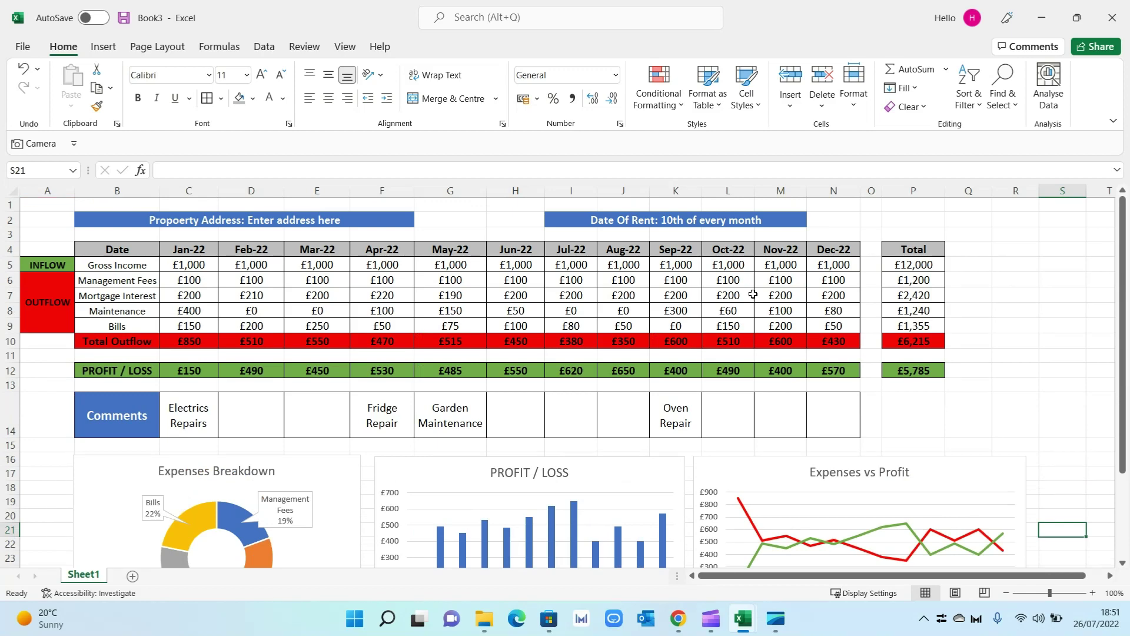
pyautogui.scroll(-1, 740, 328)
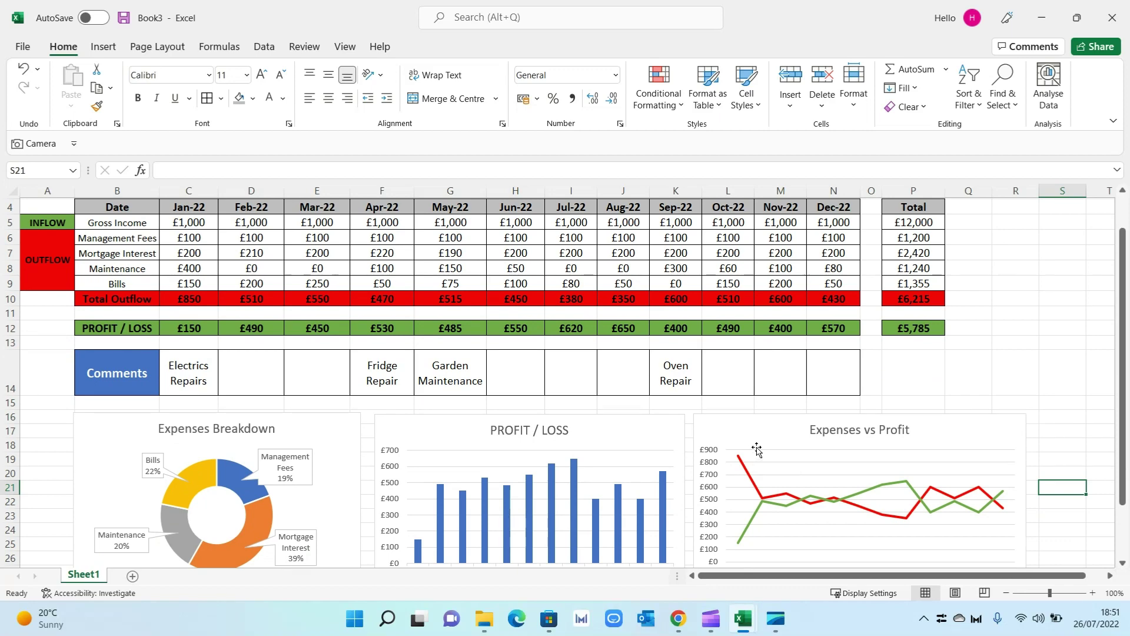
pyautogui.click(1007, 593)
pyautogui.click(1006, 593)
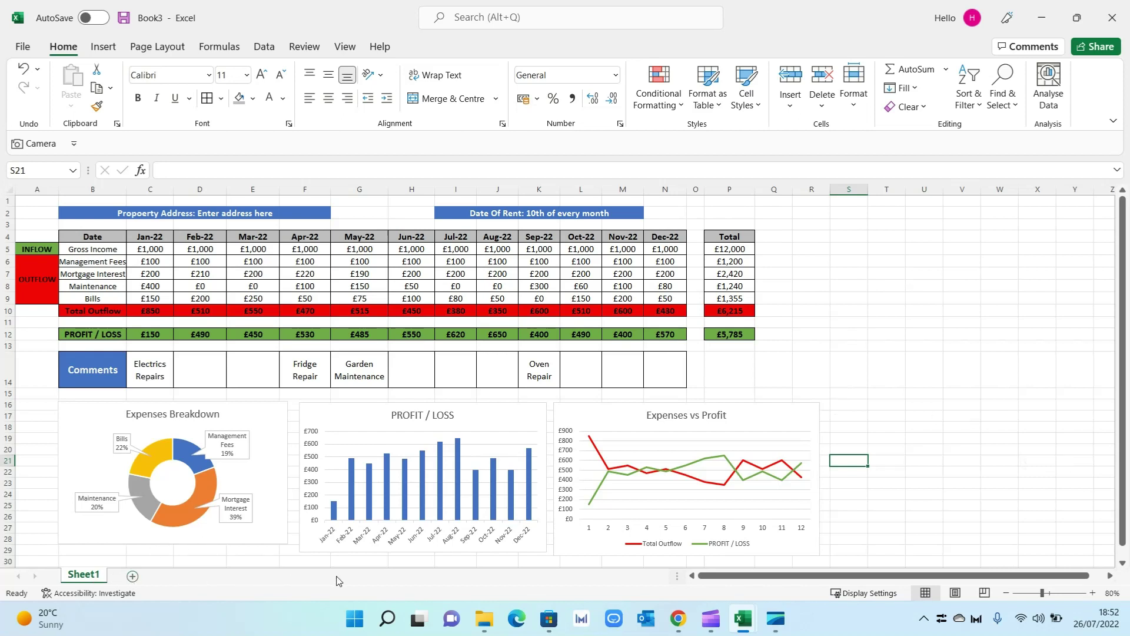
# - Rename the Sheet1 worksheet tab to '1'
pyautogui.doubleClick(98, 576)
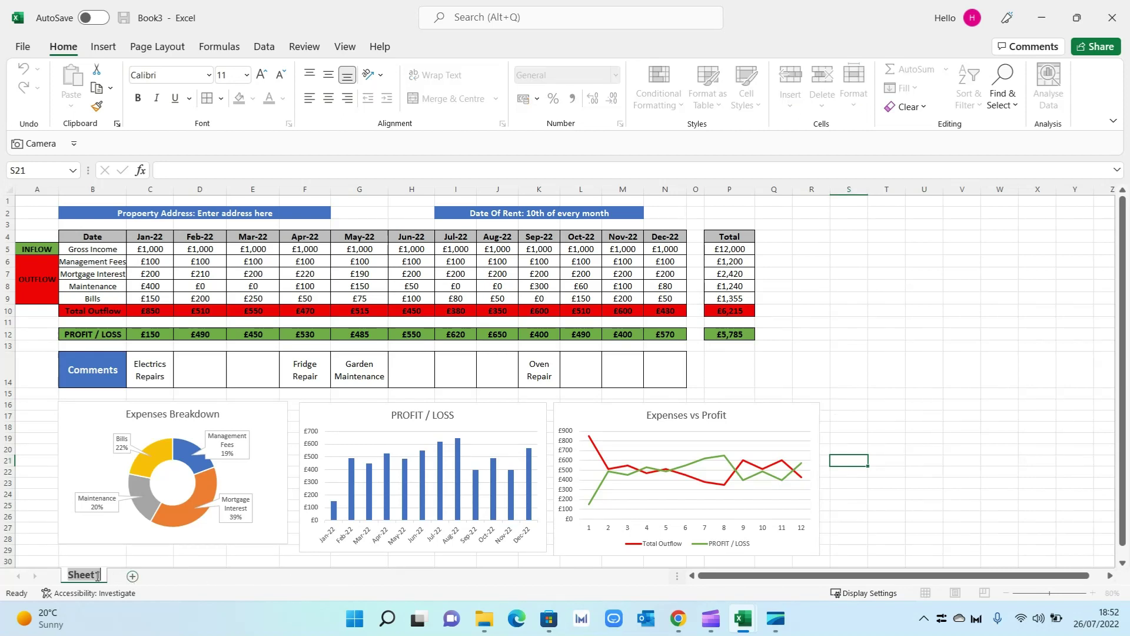
pyautogui.write('pROPOER')
pyautogui.press('BackSpace')
pyautogui.press('BackSpace')
pyautogui.press('BackSpace')
pyautogui.press('BackSpace')
pyautogui.press('BackSpace')
pyautogui.press('BackSpace')
pyautogui.press('BackSpace')
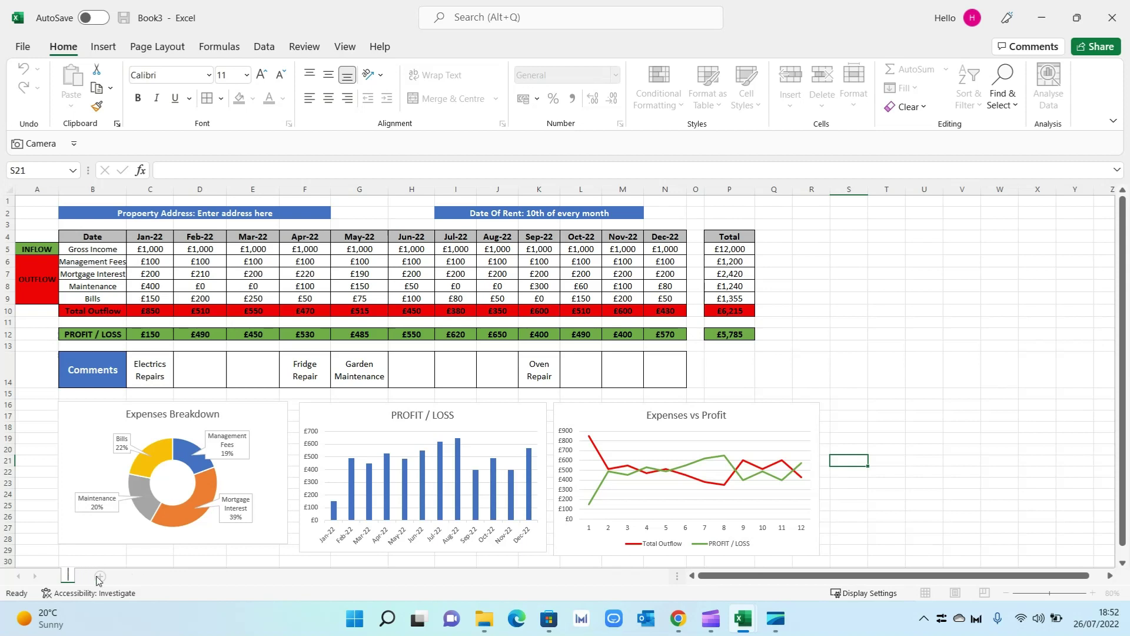
pyautogui.write('1')
pyautogui.click(892, 505)
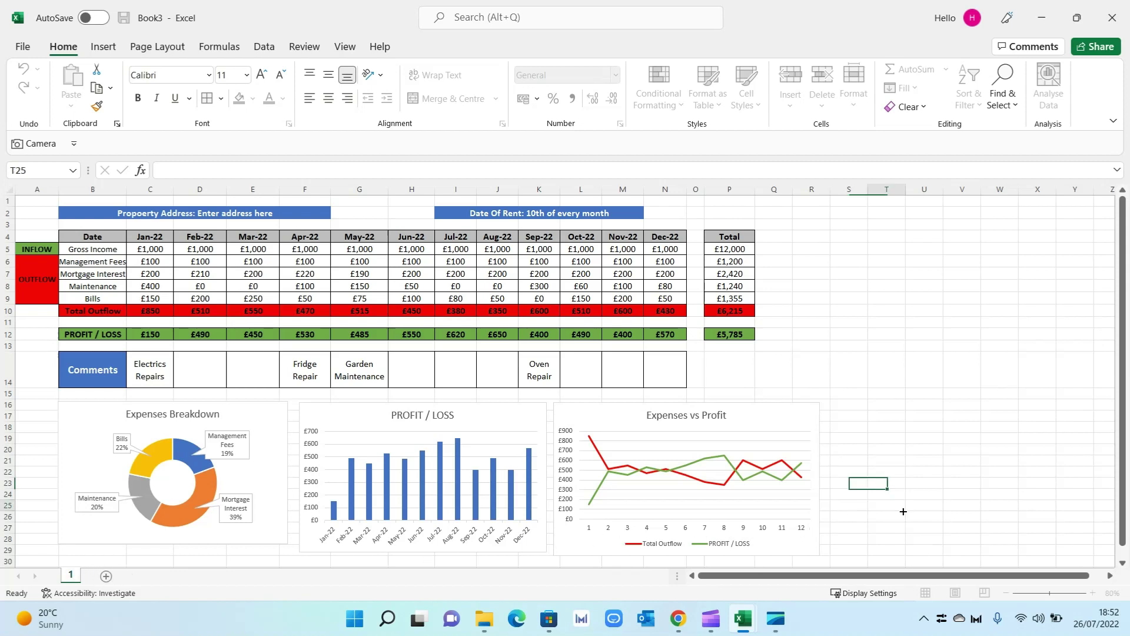